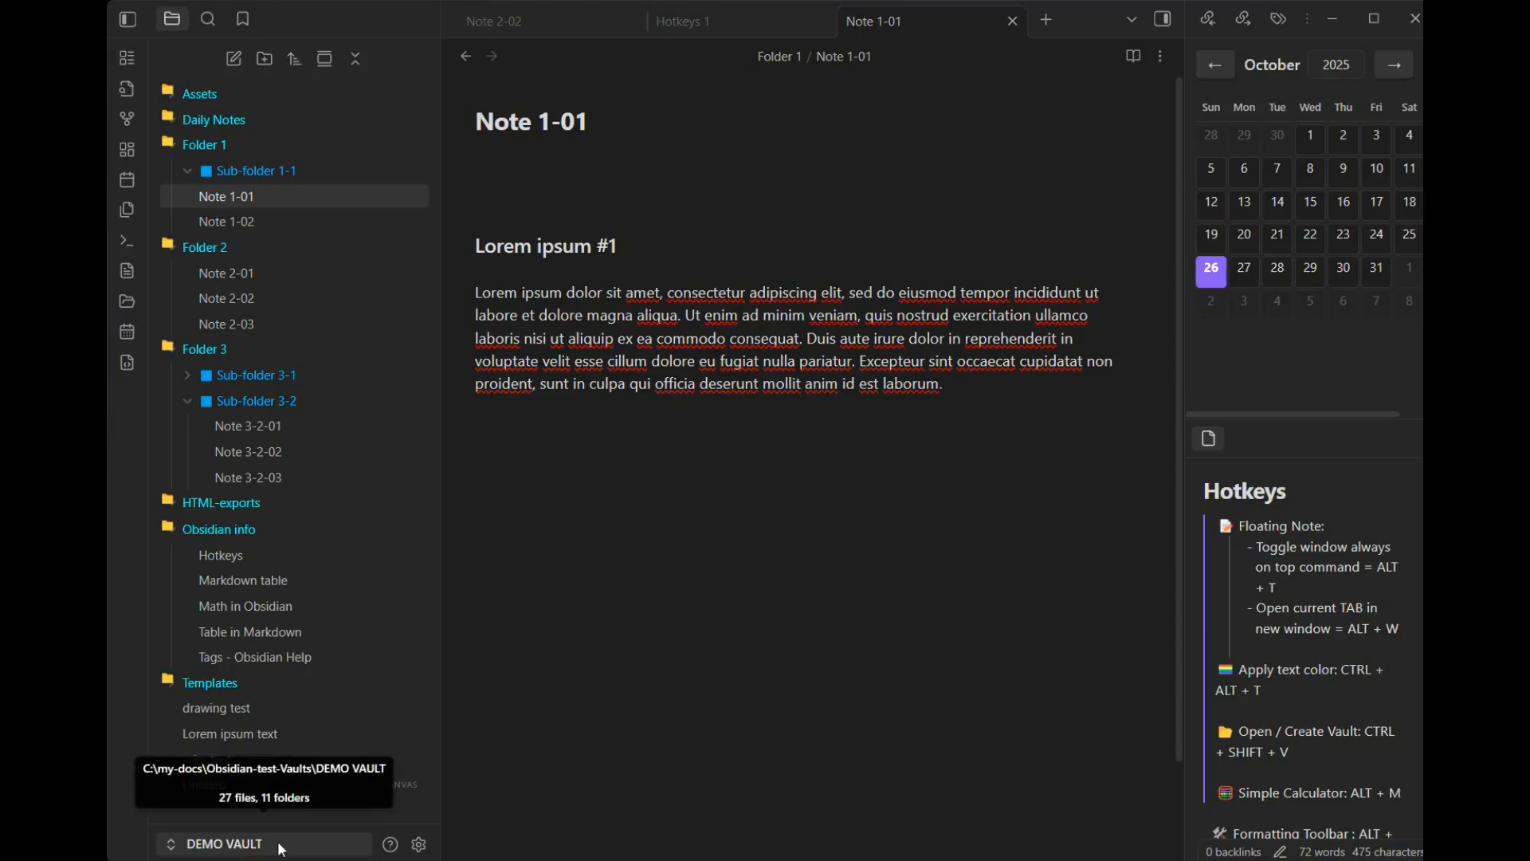
Open the Cooking vault from the vault switcher, view its Cooking Dashboard note and close that vault's window
click(216, 845)
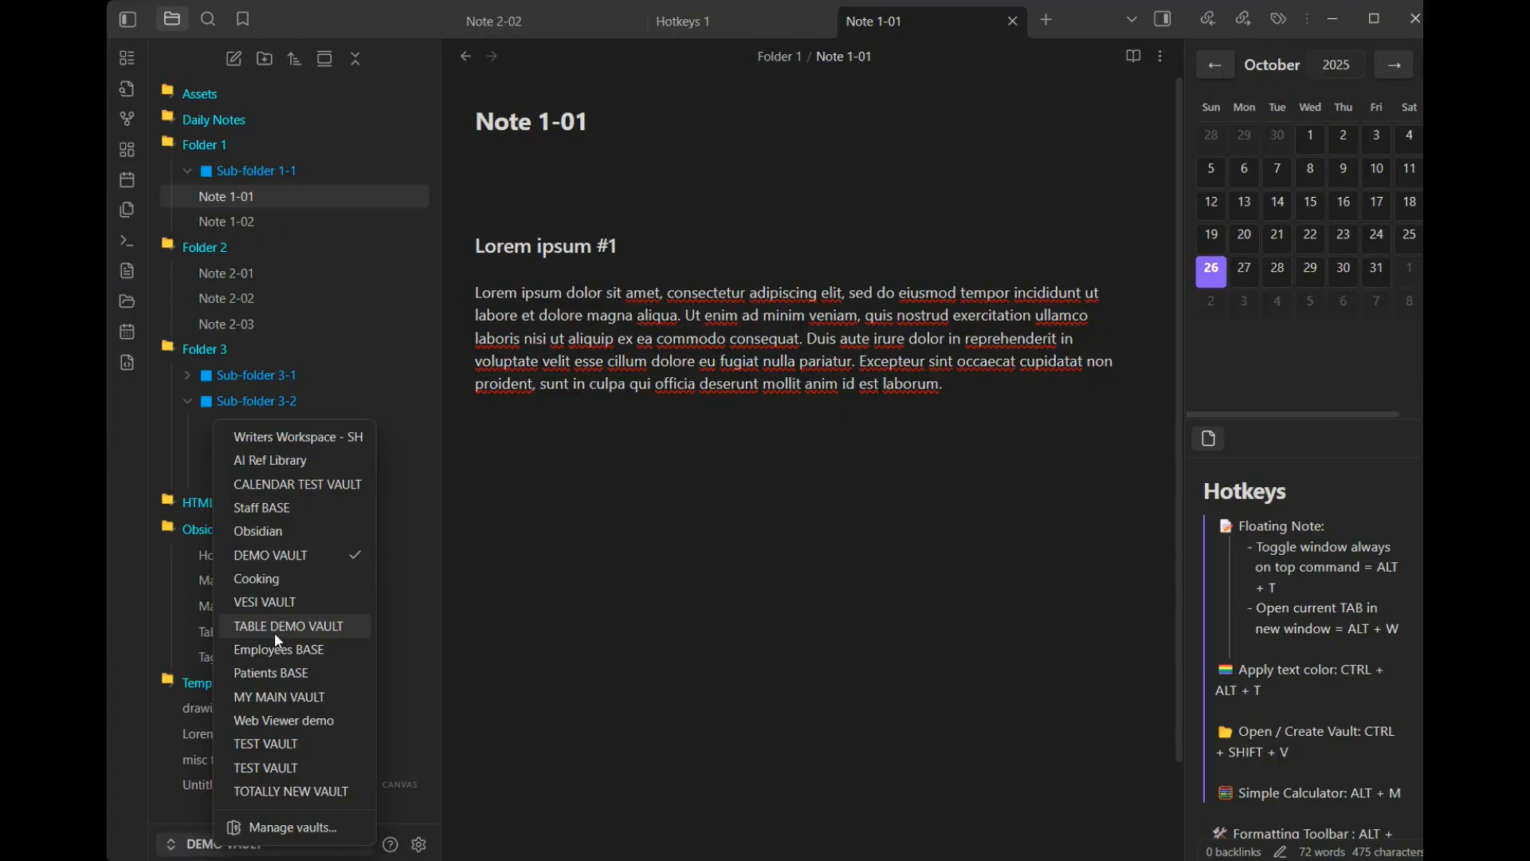
click(264, 581)
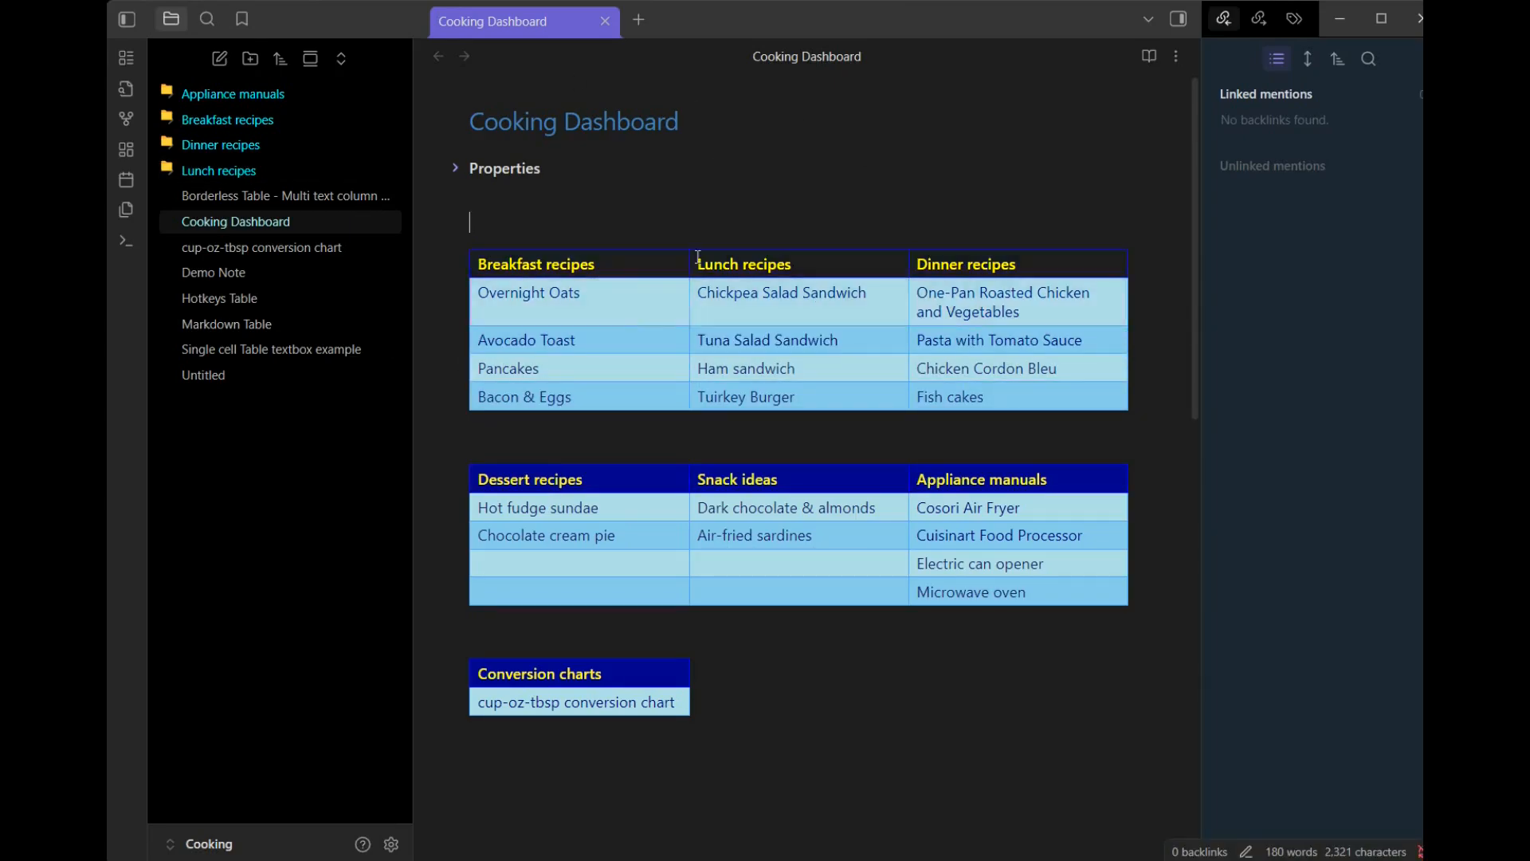
drag(976, 26, 864, 133)
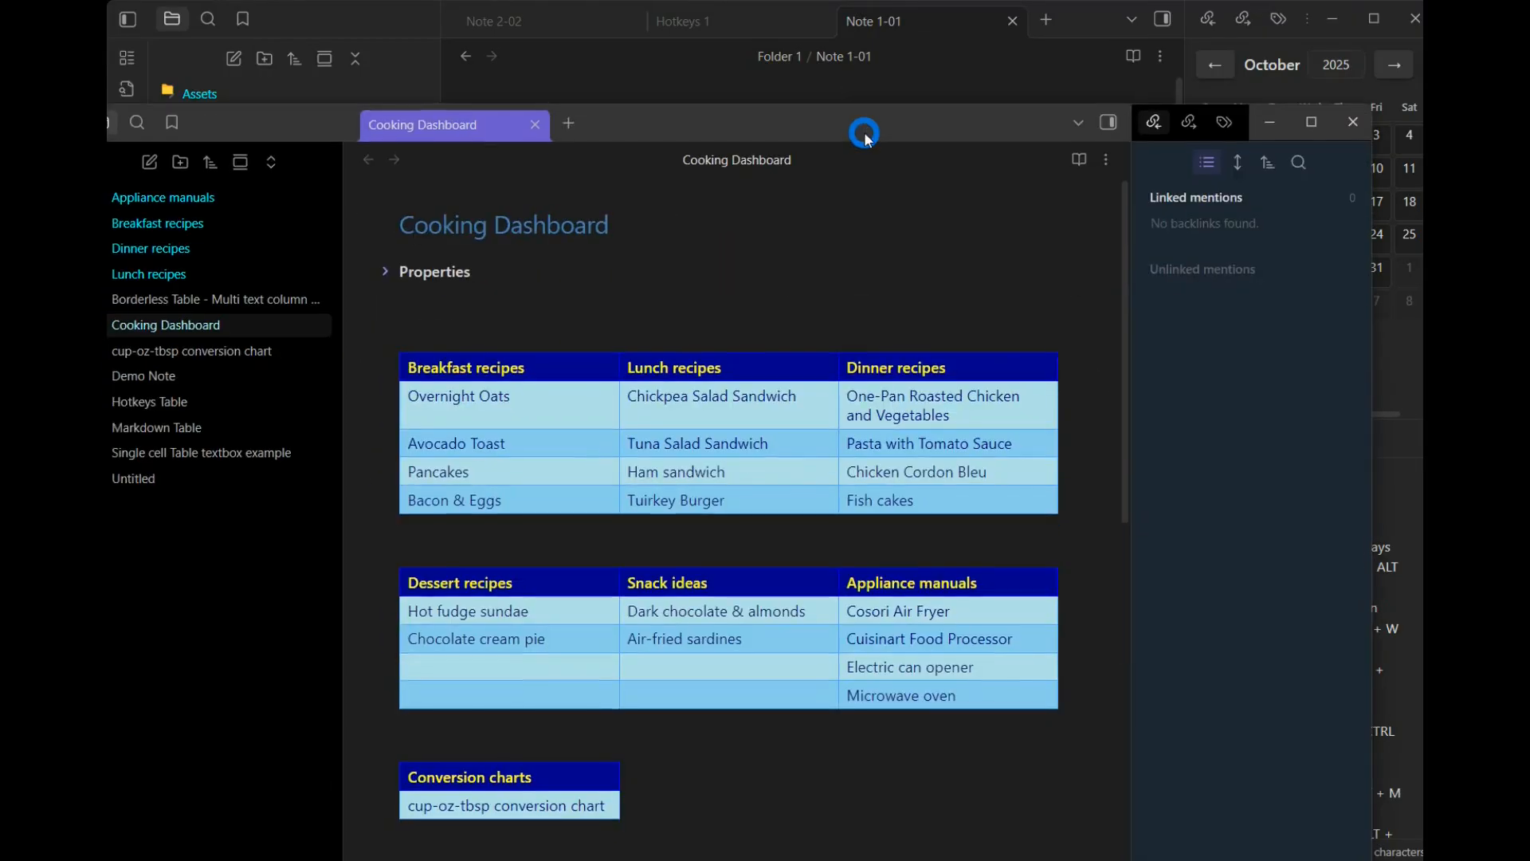
click(1354, 127)
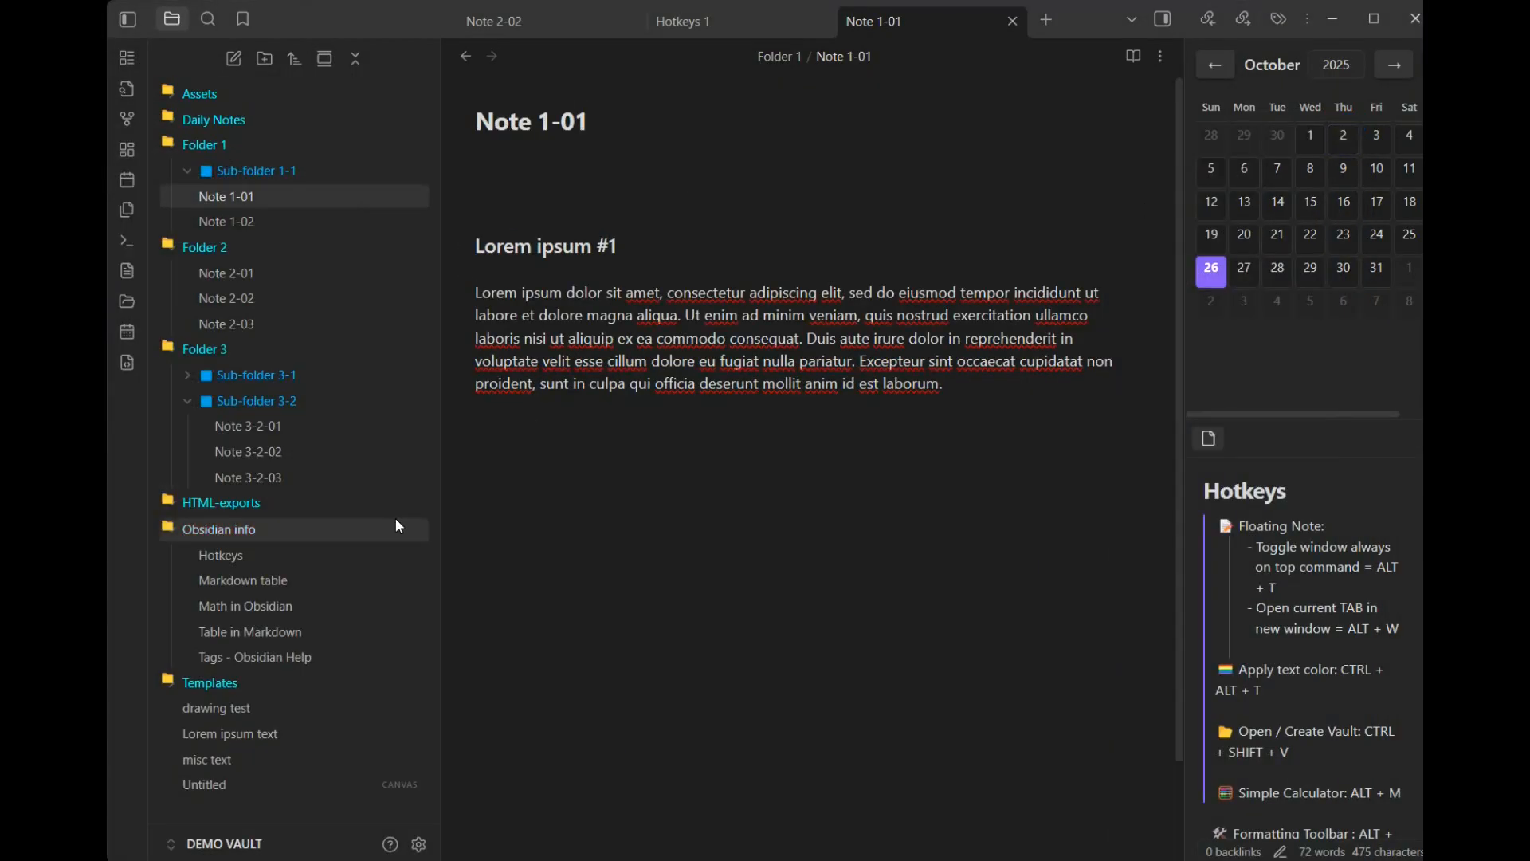
Open the vault manager and enter NEW VAULT as a new local vault's name, backing out without creating it
click(288, 845)
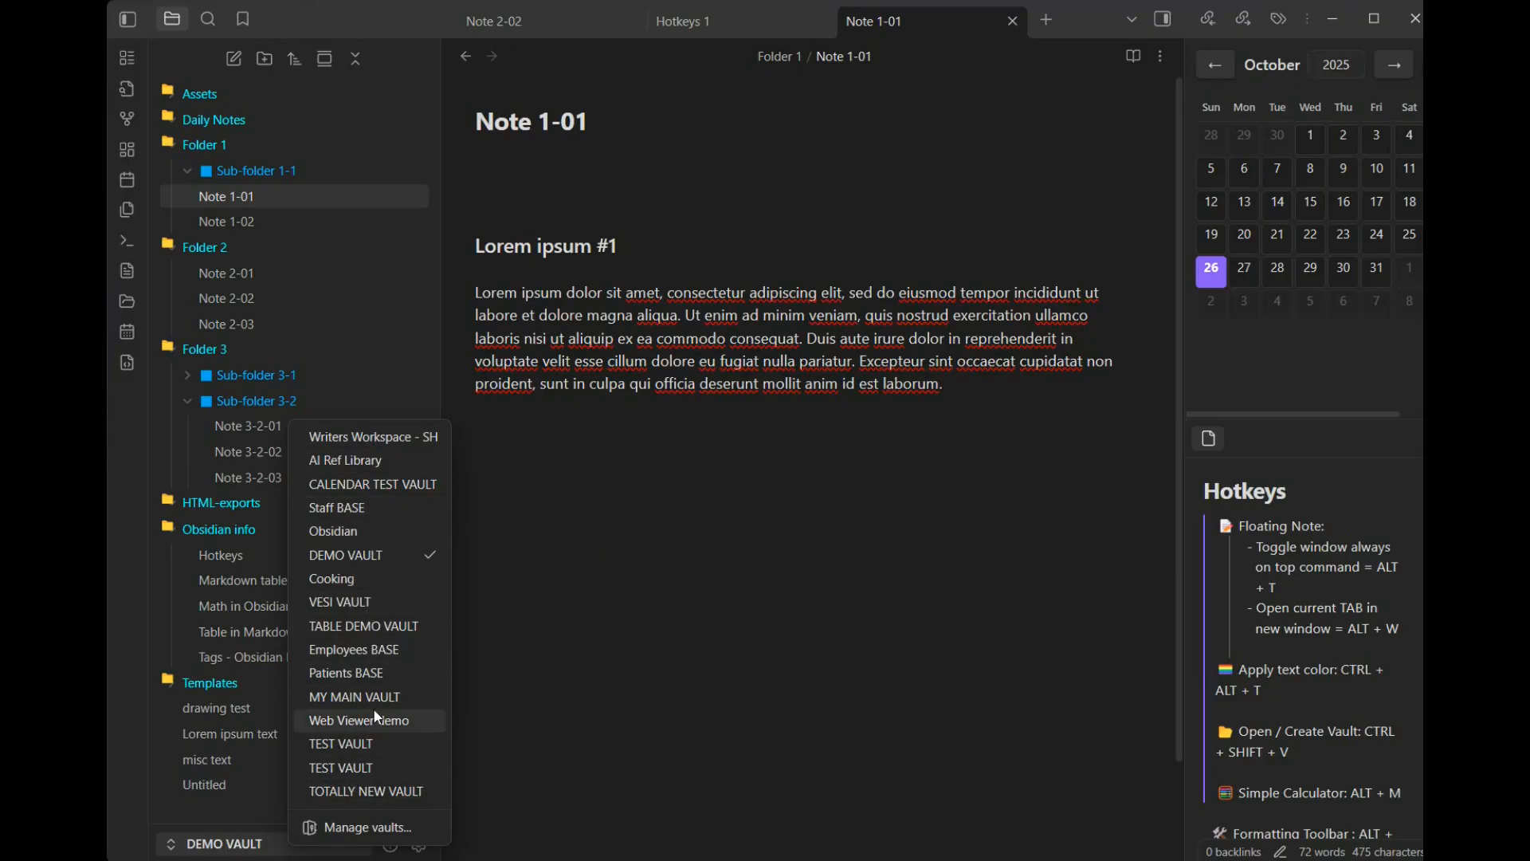
click(366, 829)
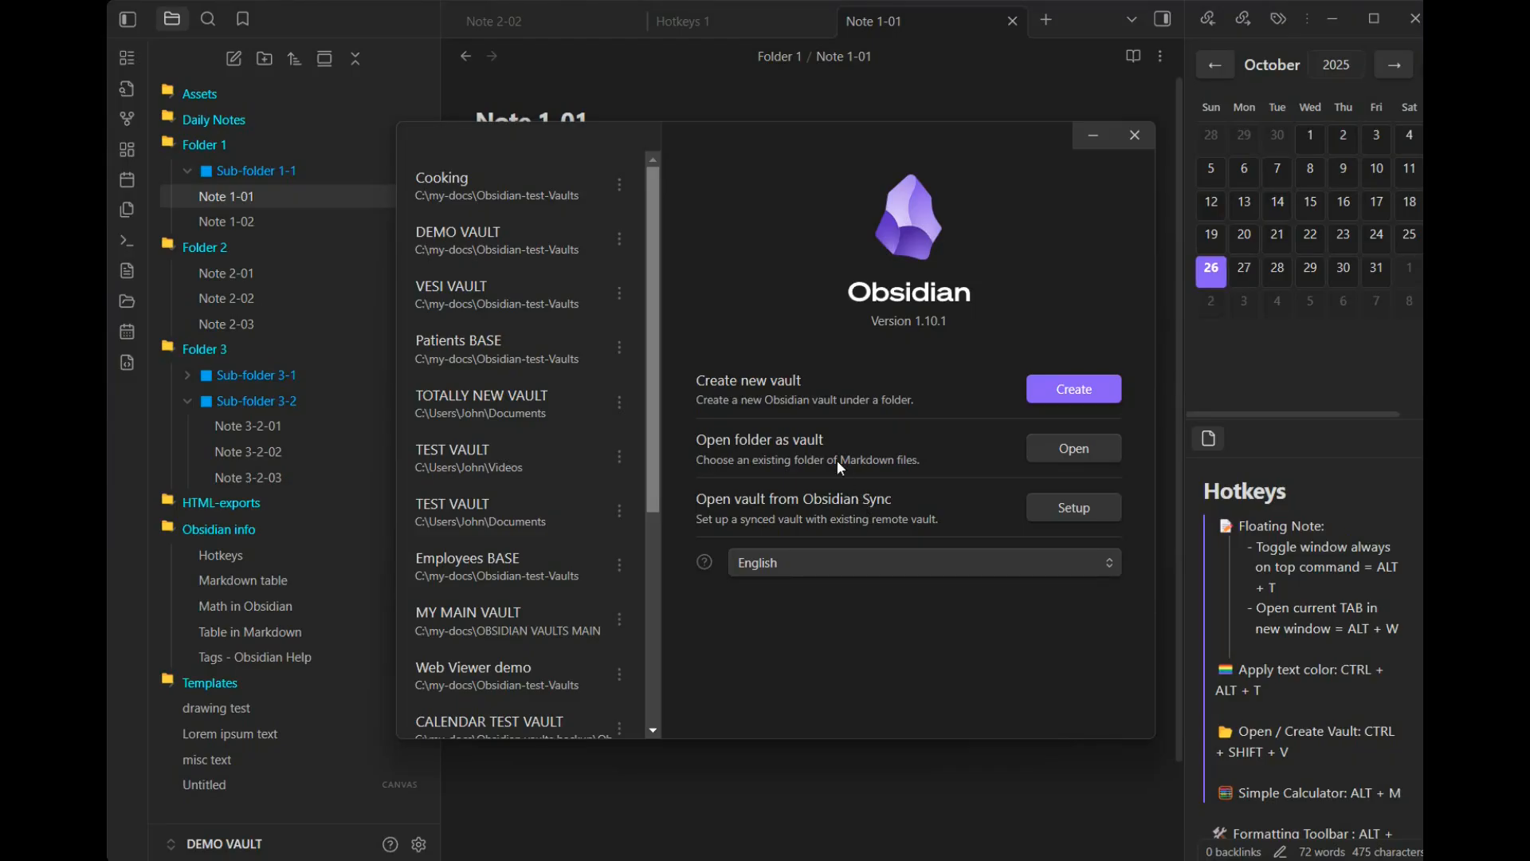
click(1070, 392)
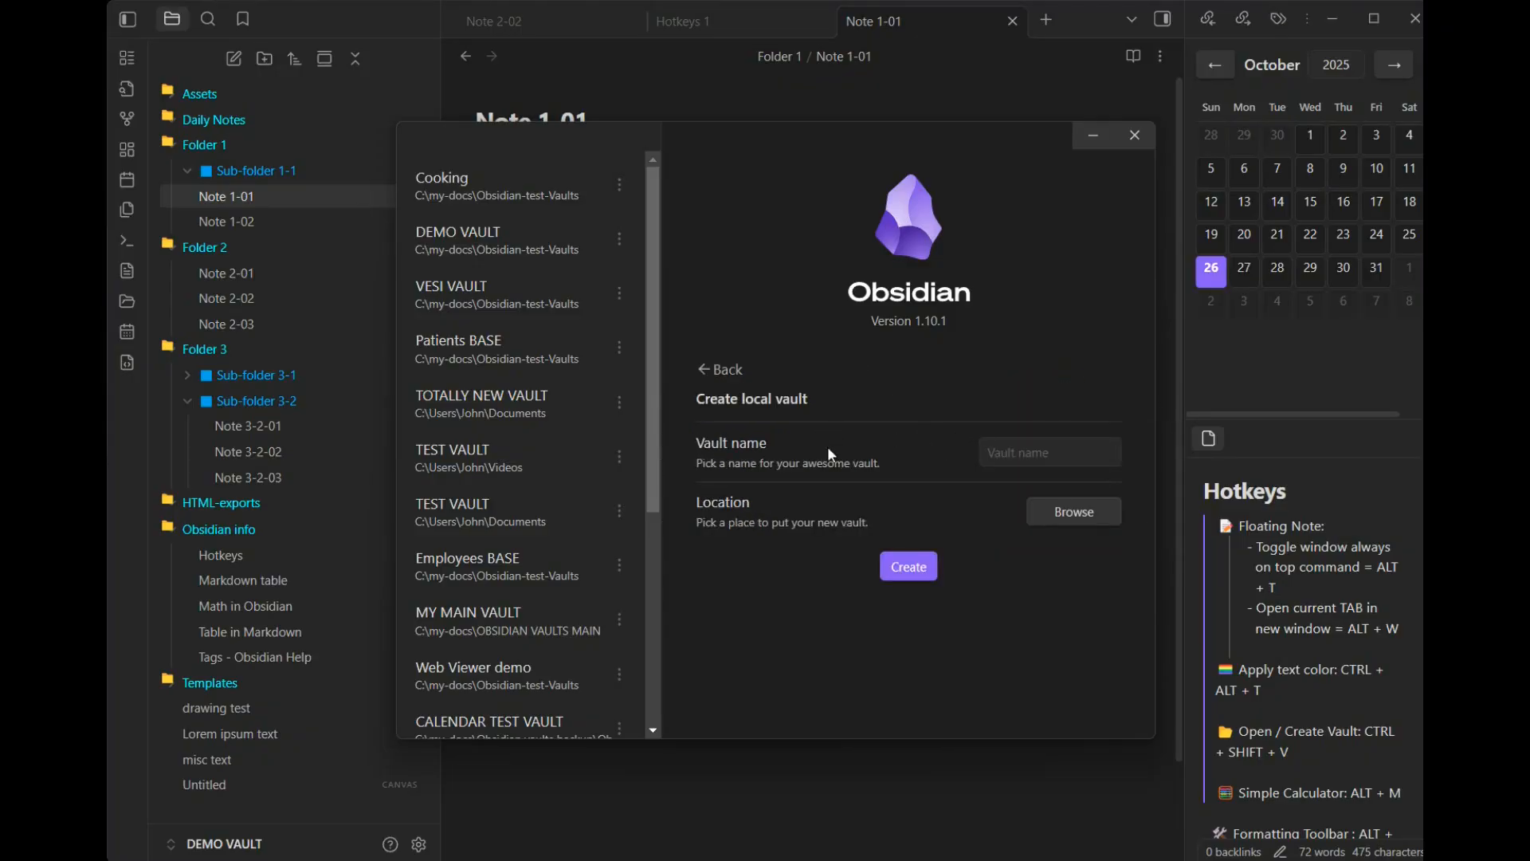
click(1029, 453)
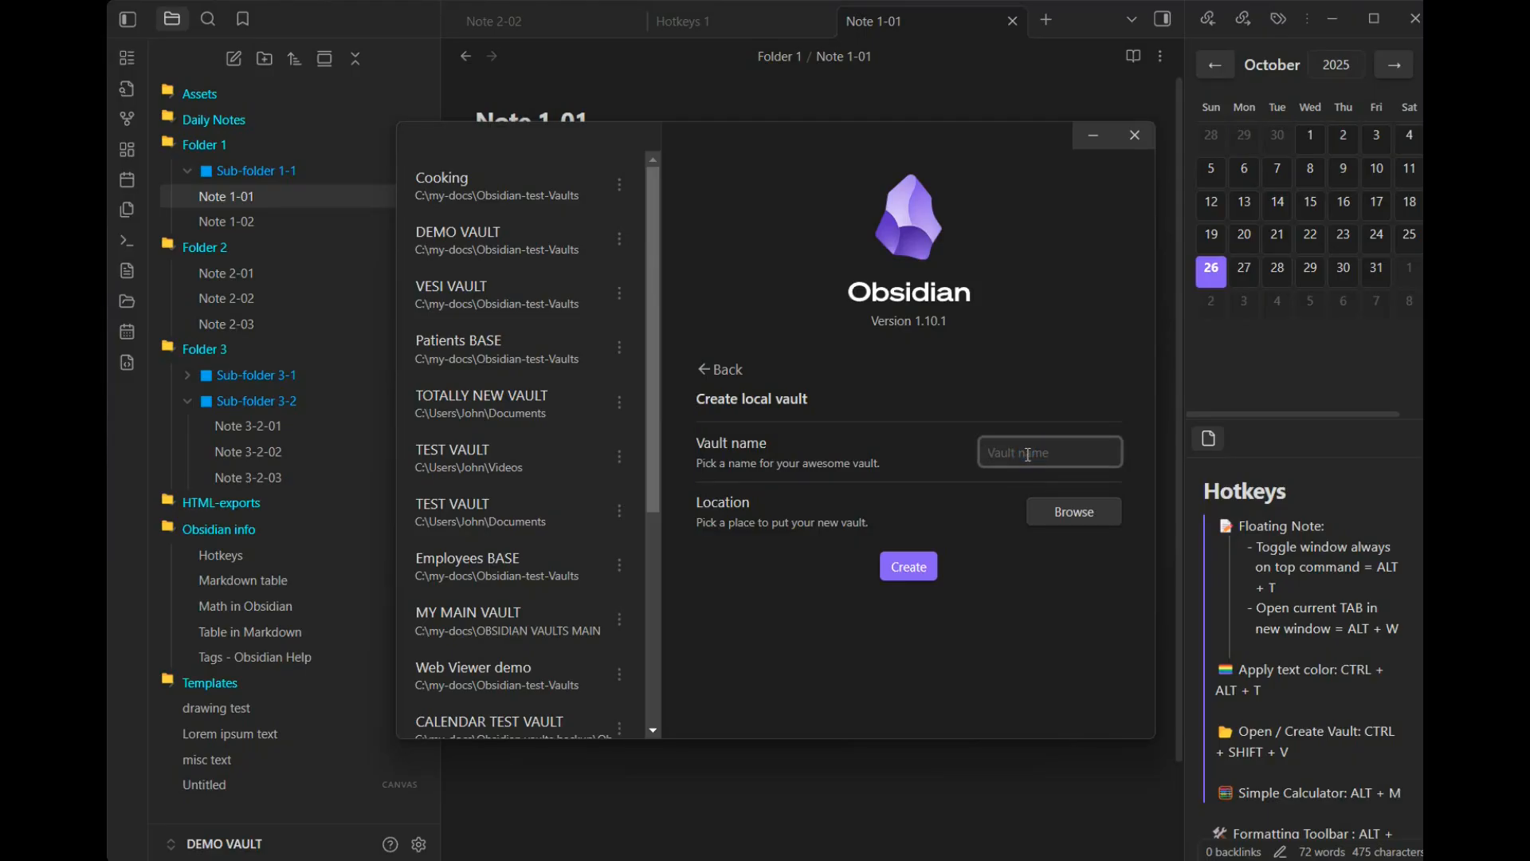
text(NEW VAULT)
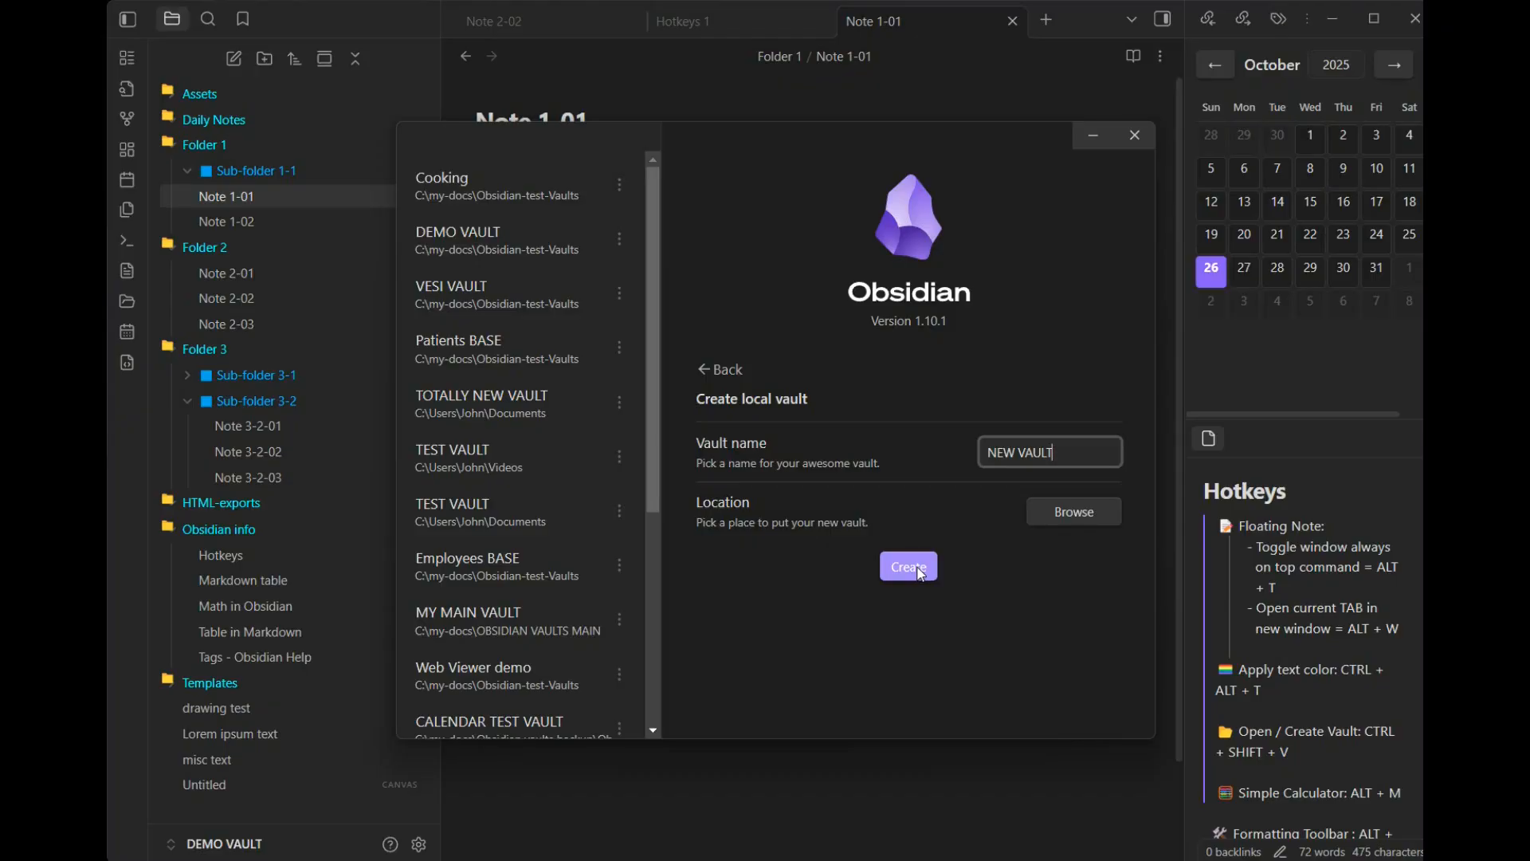
click(736, 376)
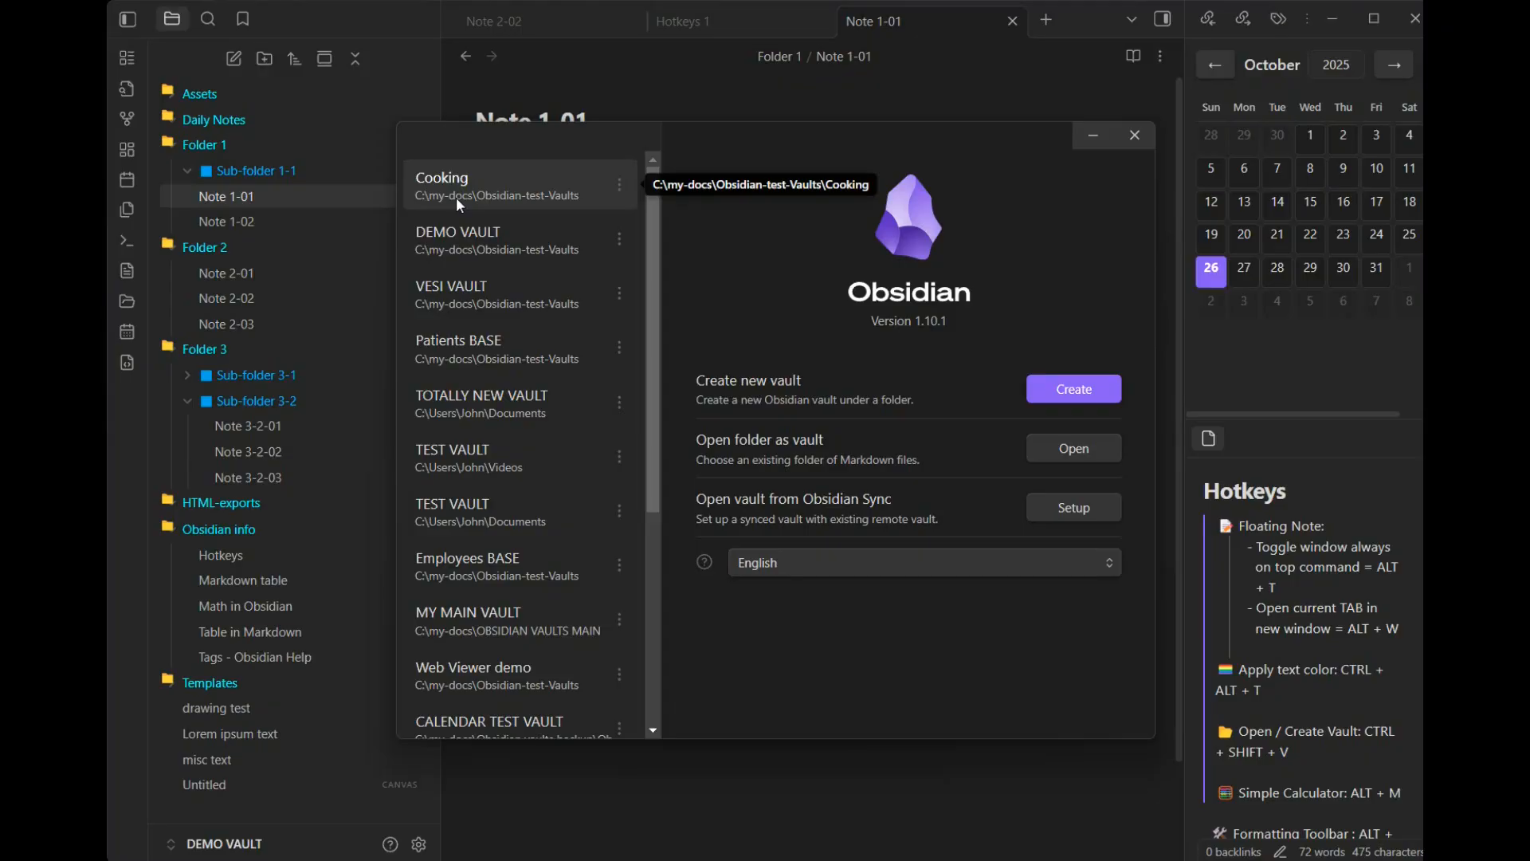
Reveal the Cooking vault's folder in the system file explorer and close the explorer window
click(621, 187)
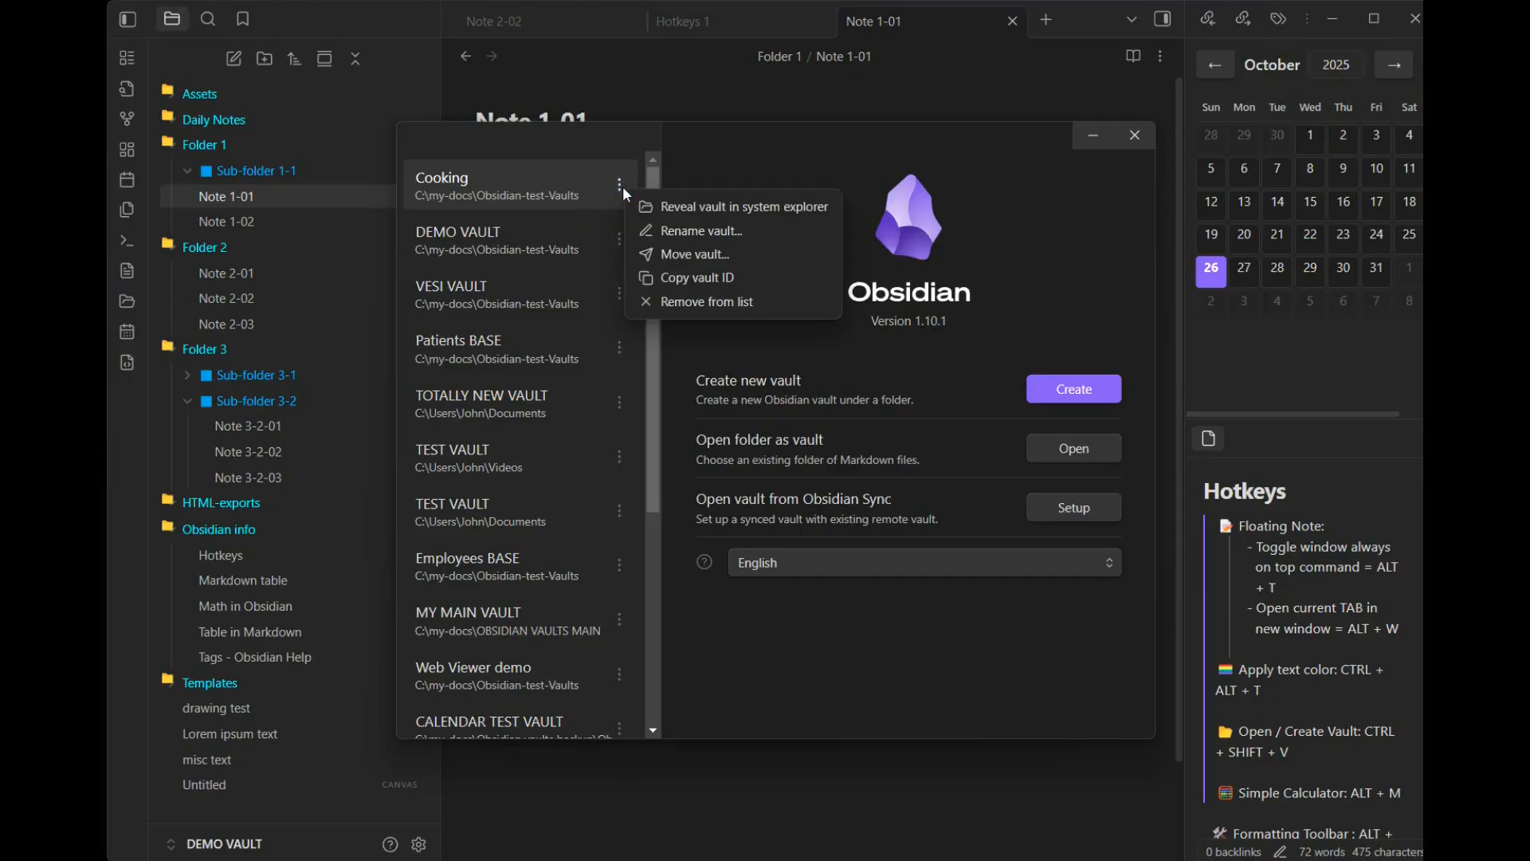
click(760, 209)
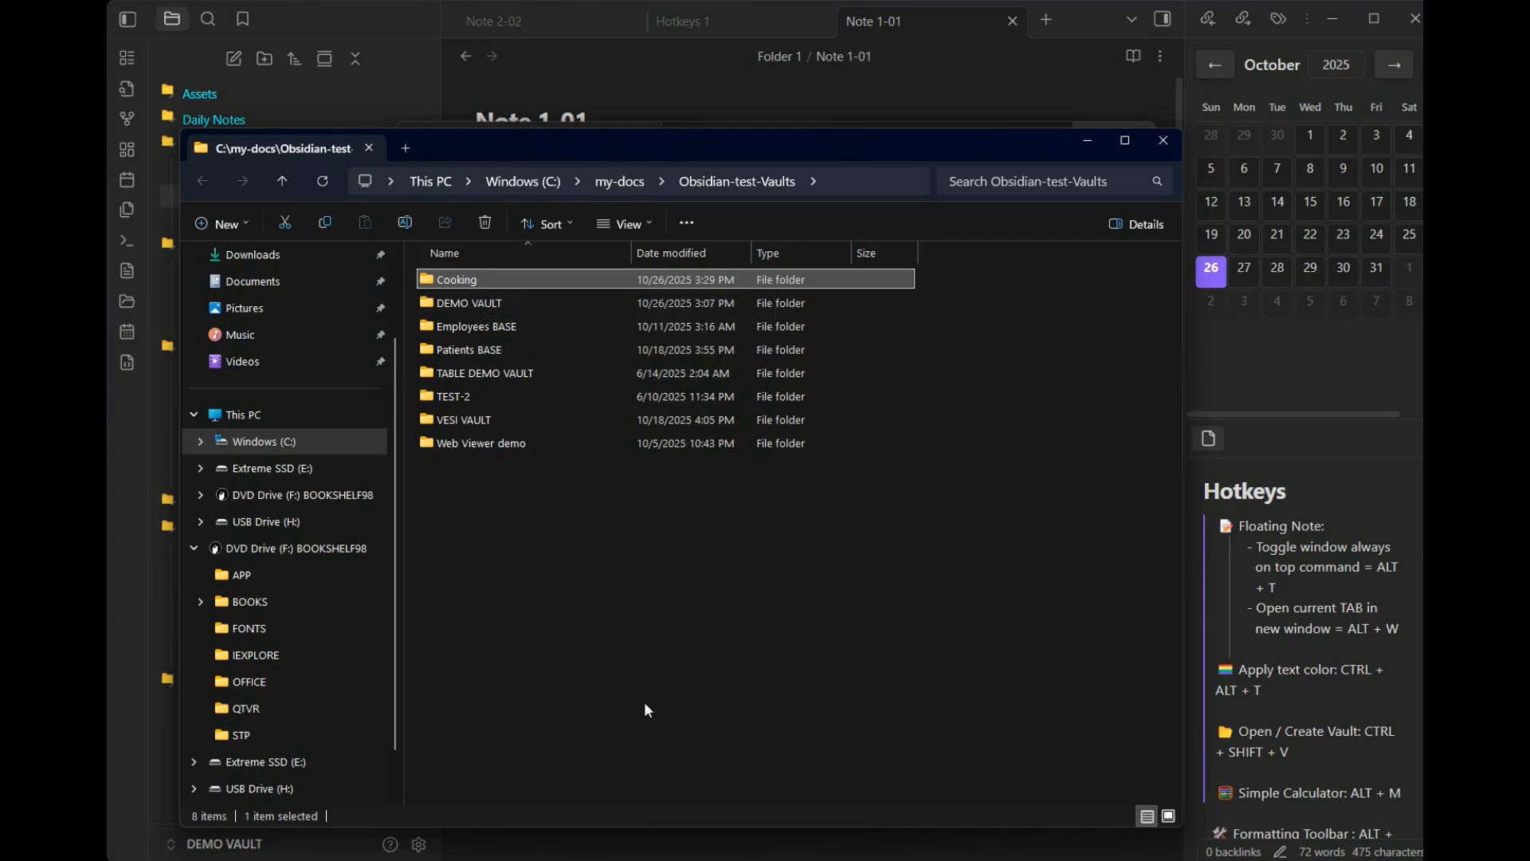
click(1163, 140)
Open the Cooking vault's name for editing in the vault manager and leave the rename
click(619, 185)
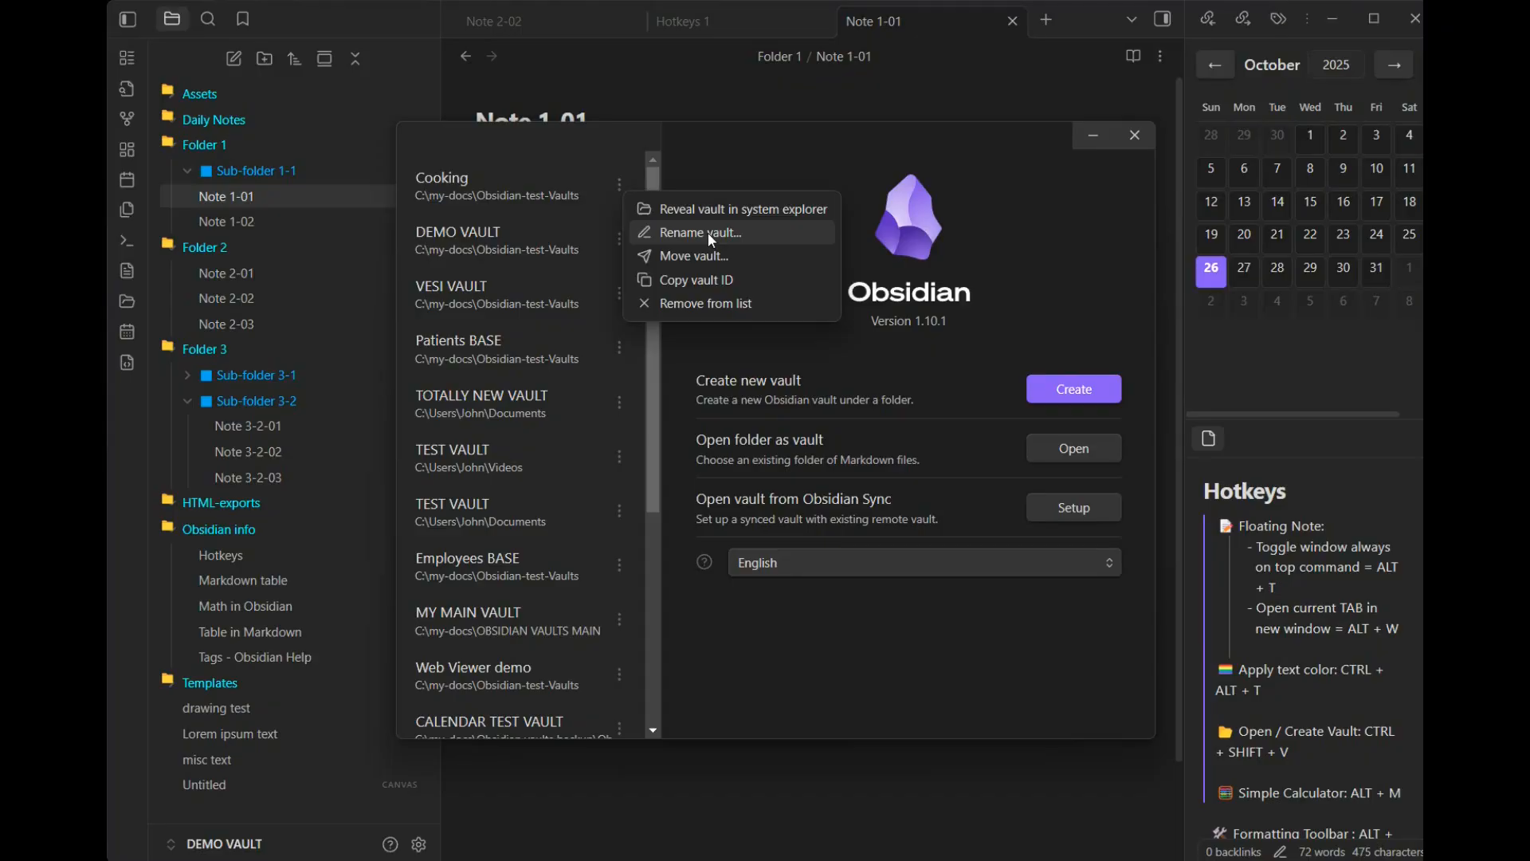
click(712, 239)
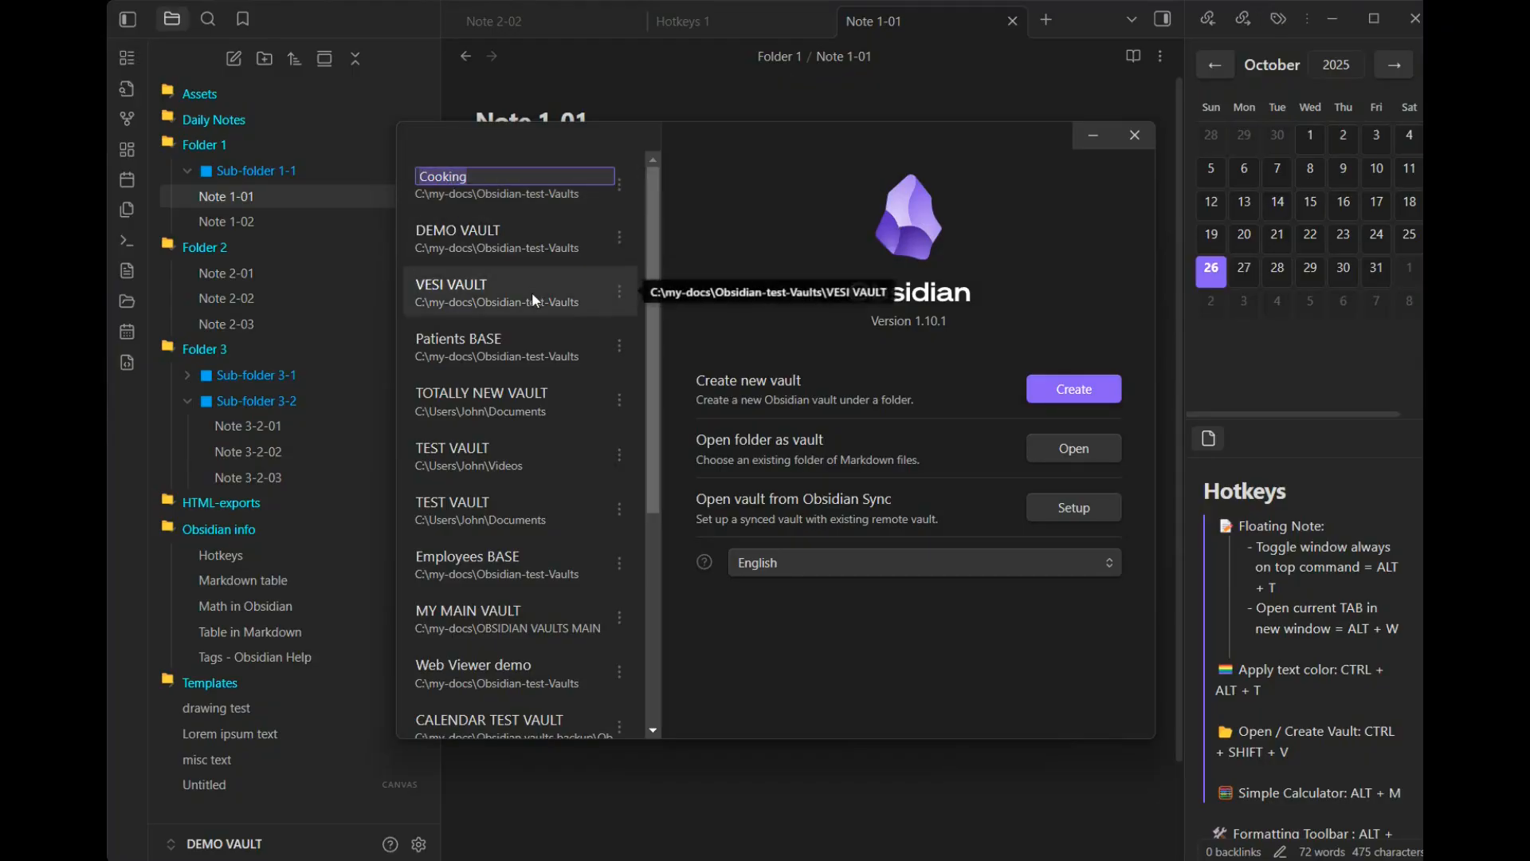
click(545, 182)
click(692, 224)
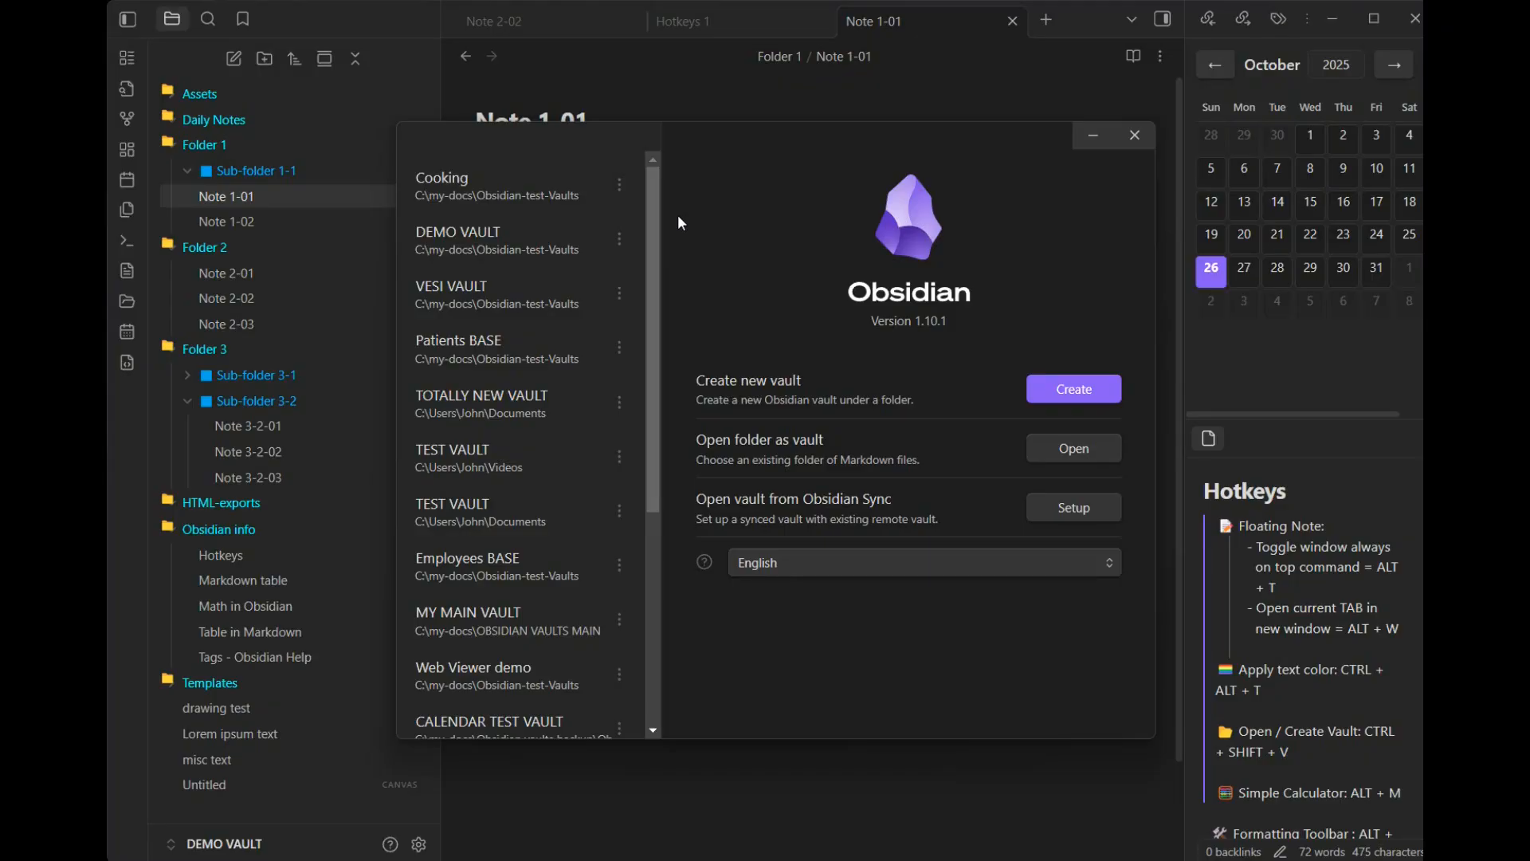
Open the destination folder chooser for moving the Cooking vault, cancel it, and choose Move vault for it again
click(621, 186)
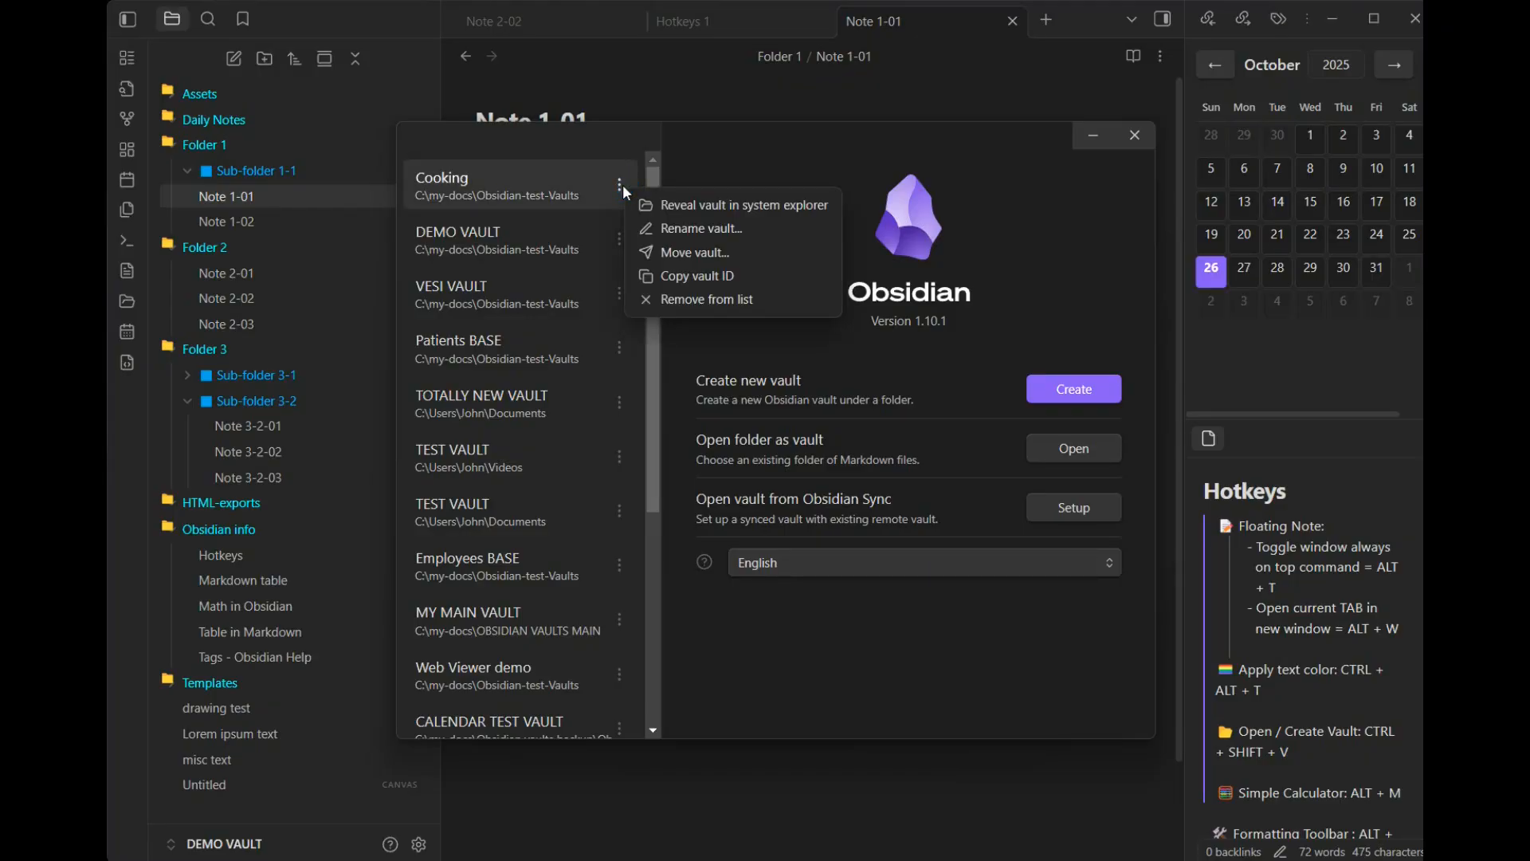
click(709, 251)
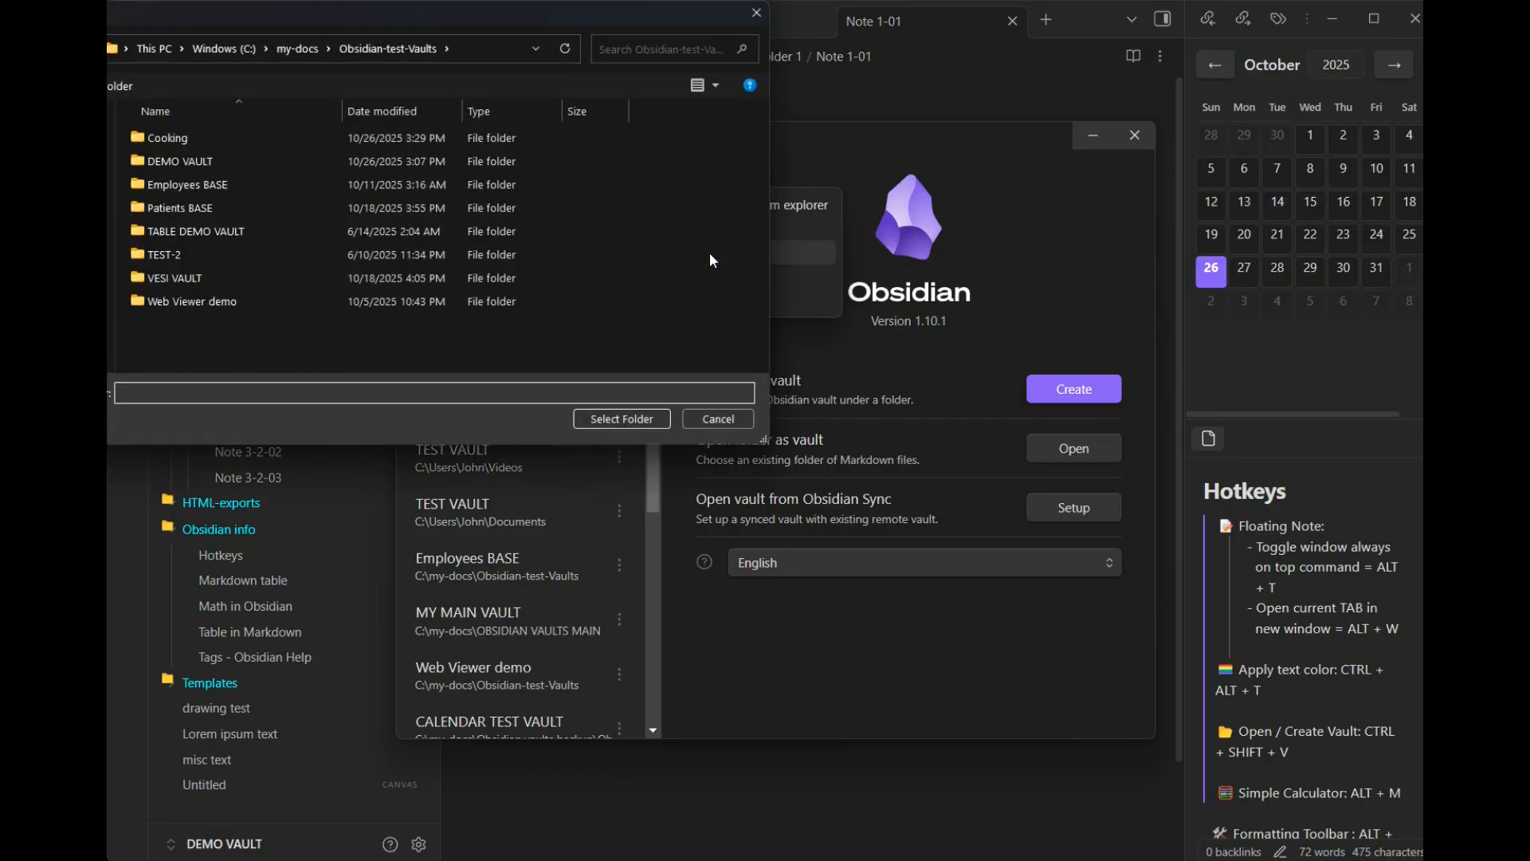
drag(484, 26, 484, 52)
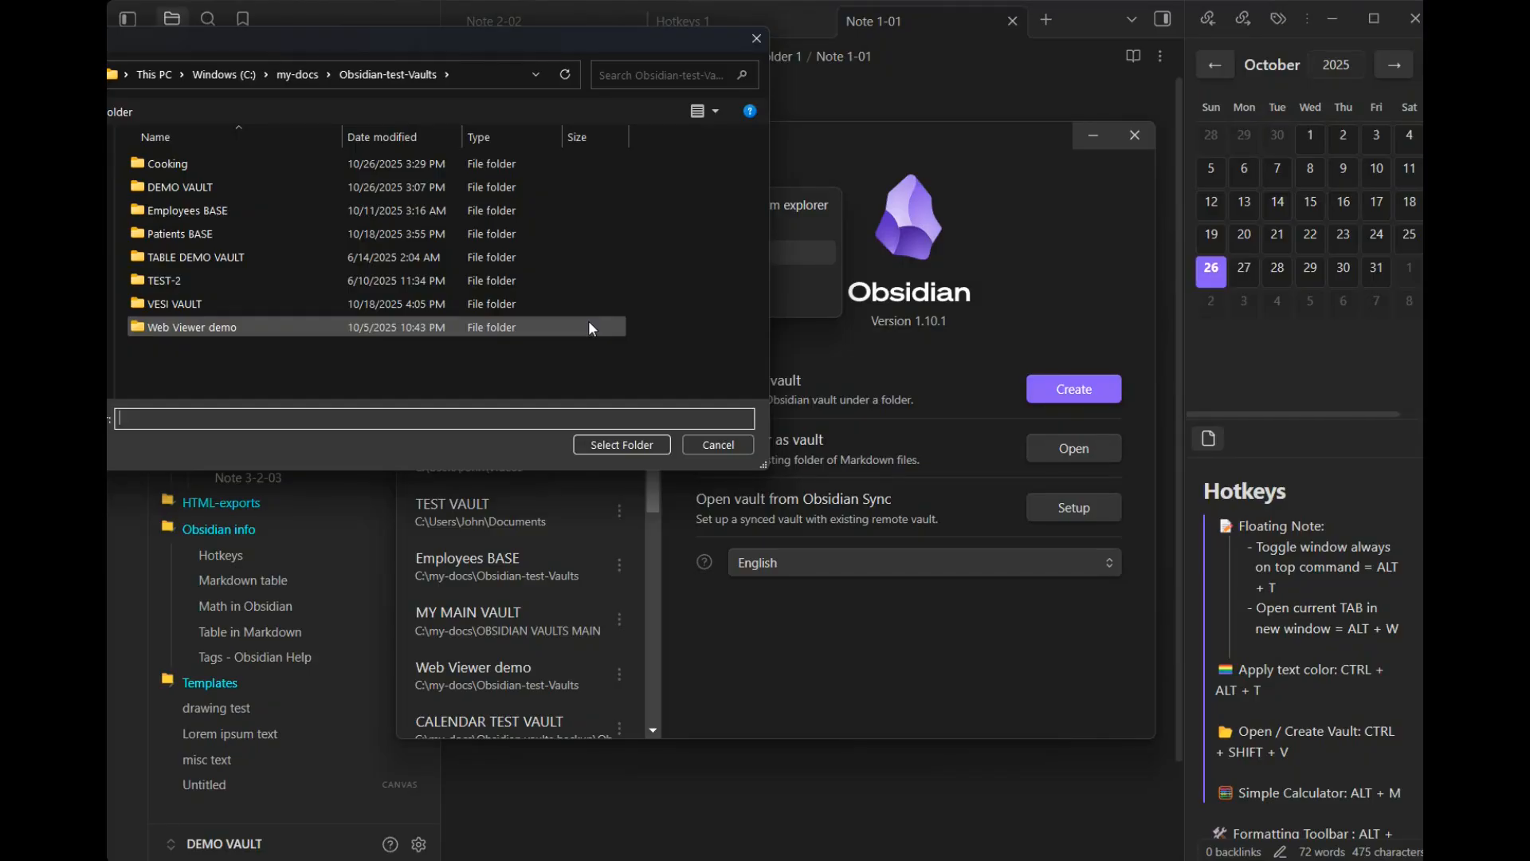
click(708, 449)
click(625, 191)
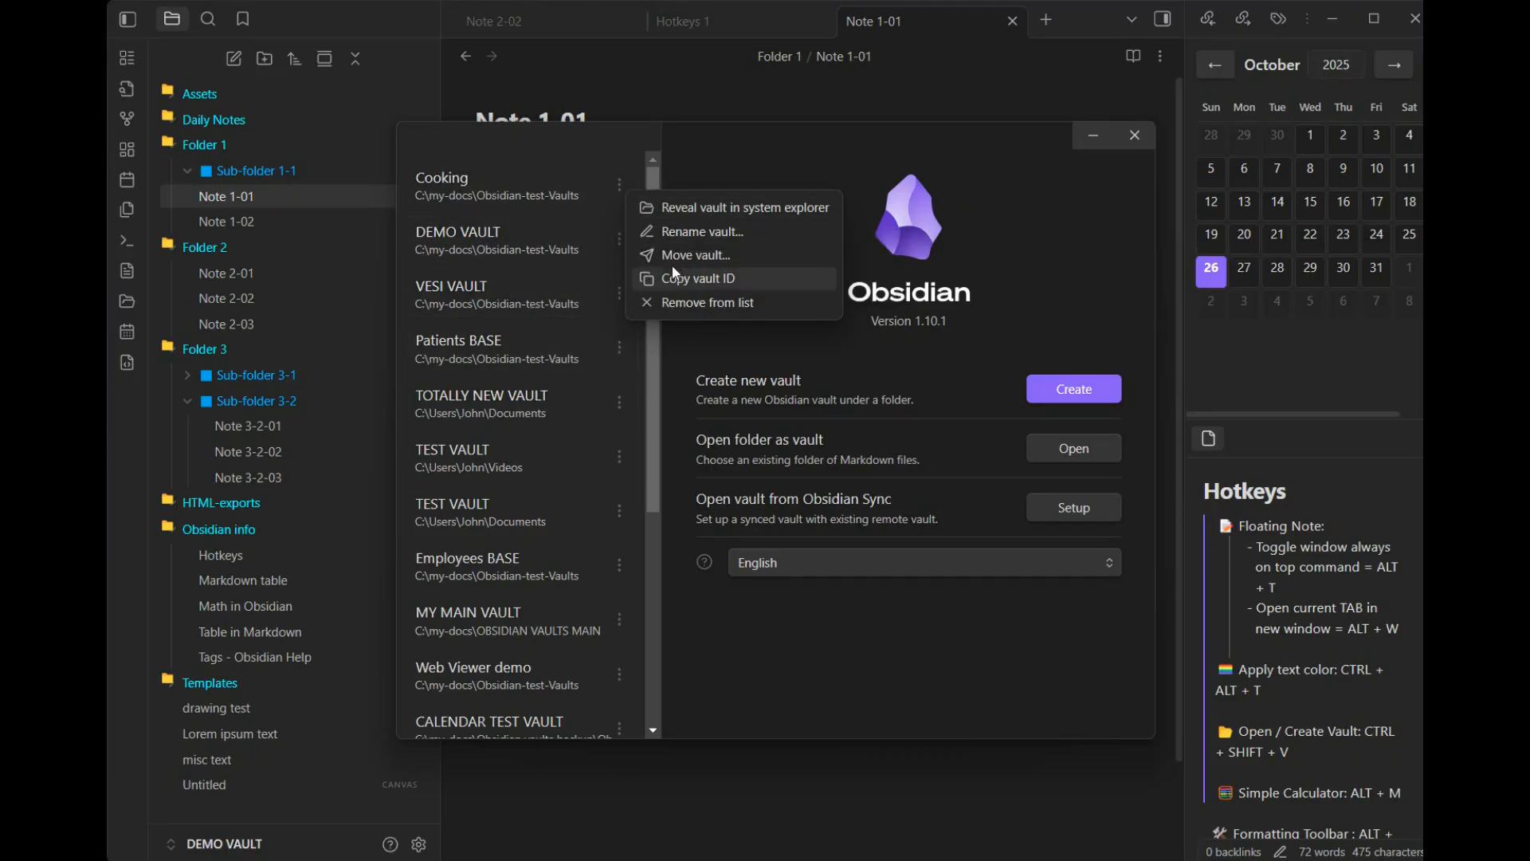
click(700, 260)
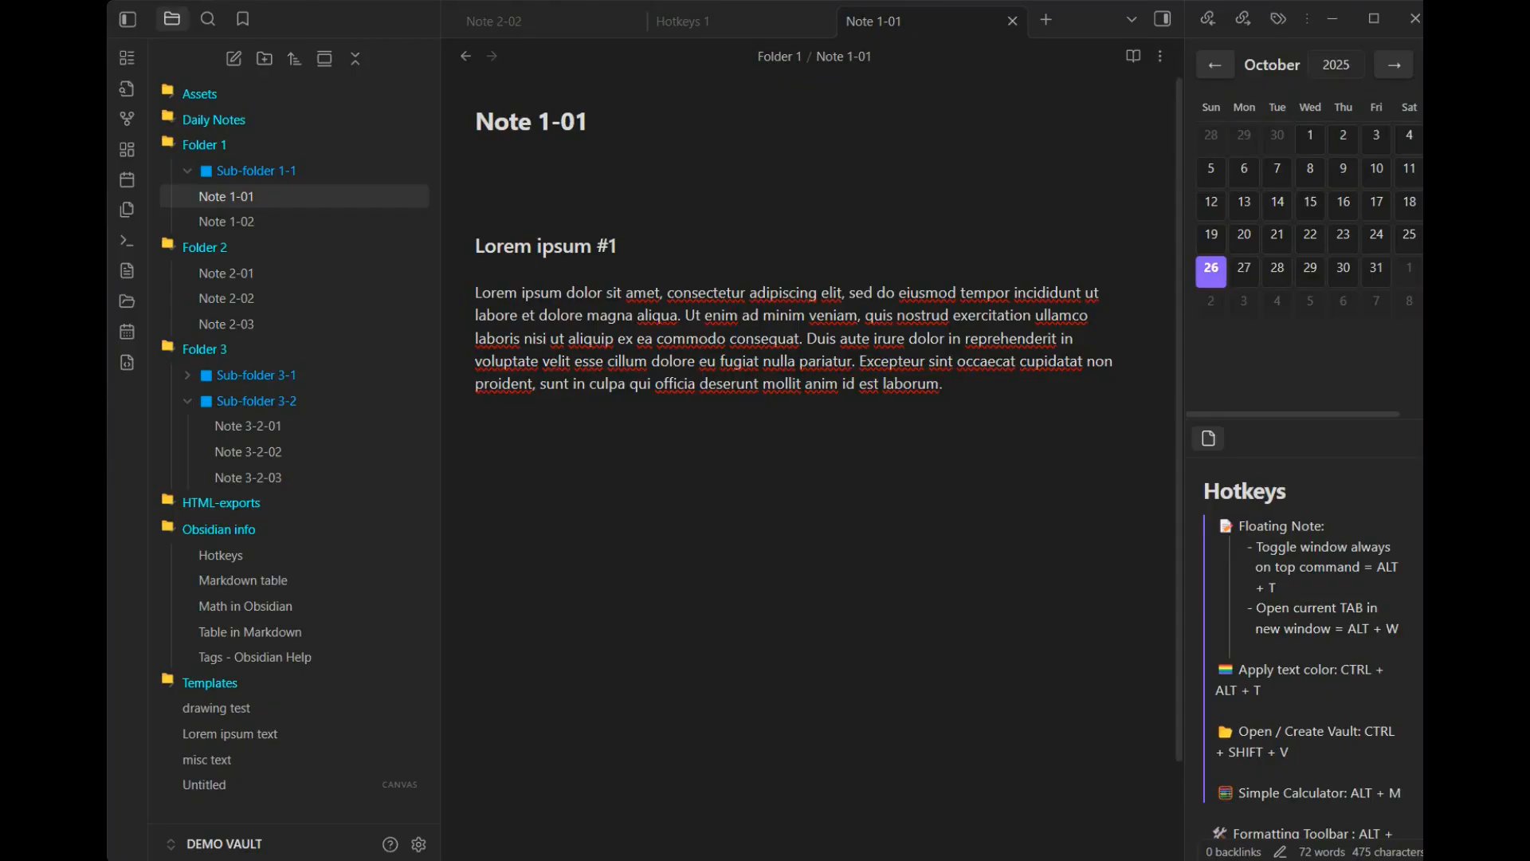
Switch to Firefox and read the Obsidian Help page on backing up files, covering plugins, cloud services, external drives and computer backups
mouse_move(294, 859)
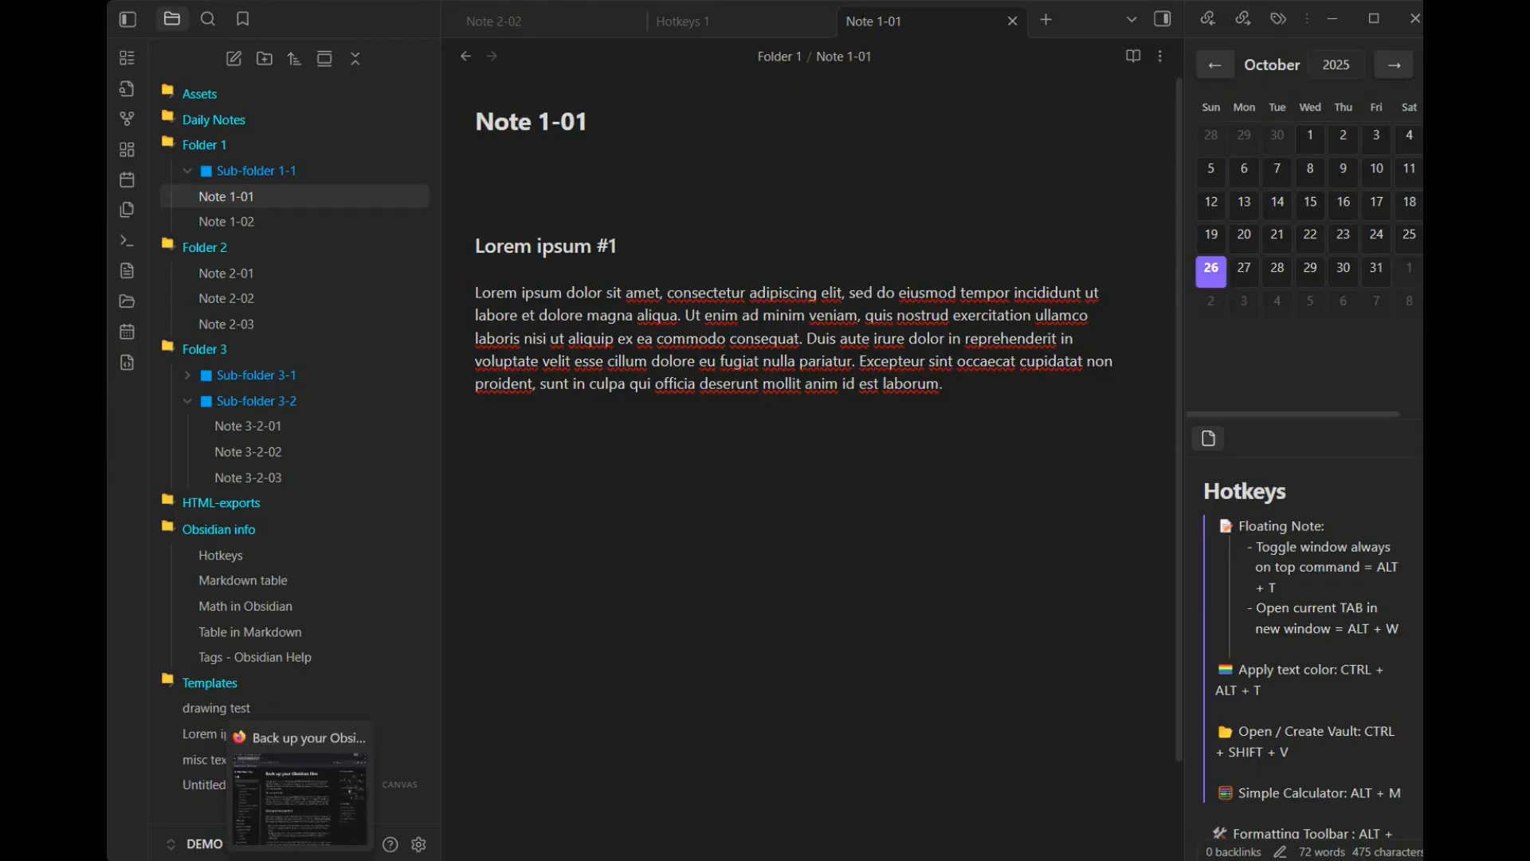
click(295, 805)
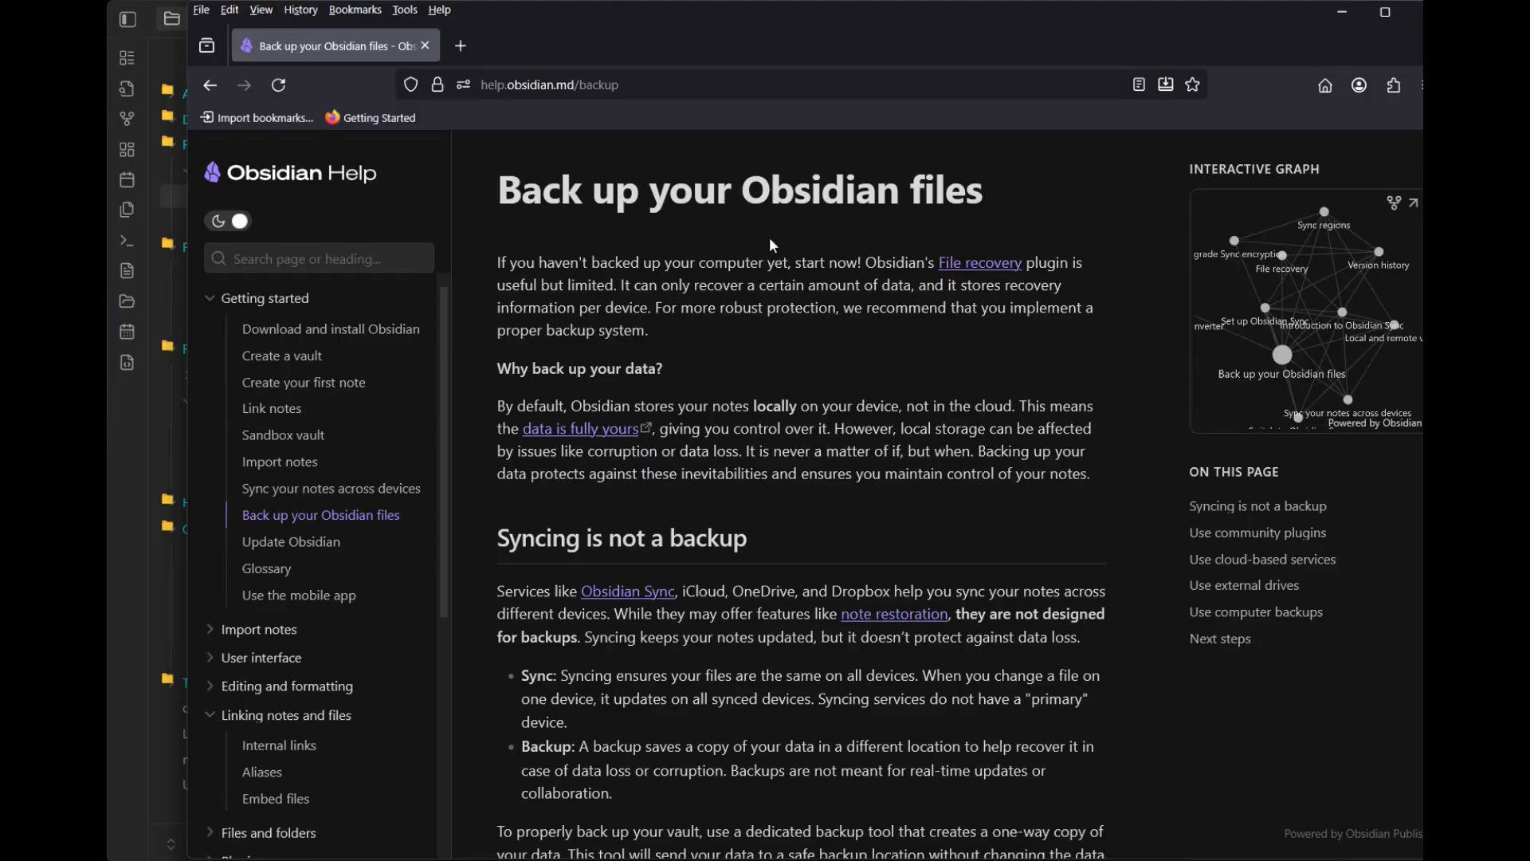
scroll(761, 329, down, 3)
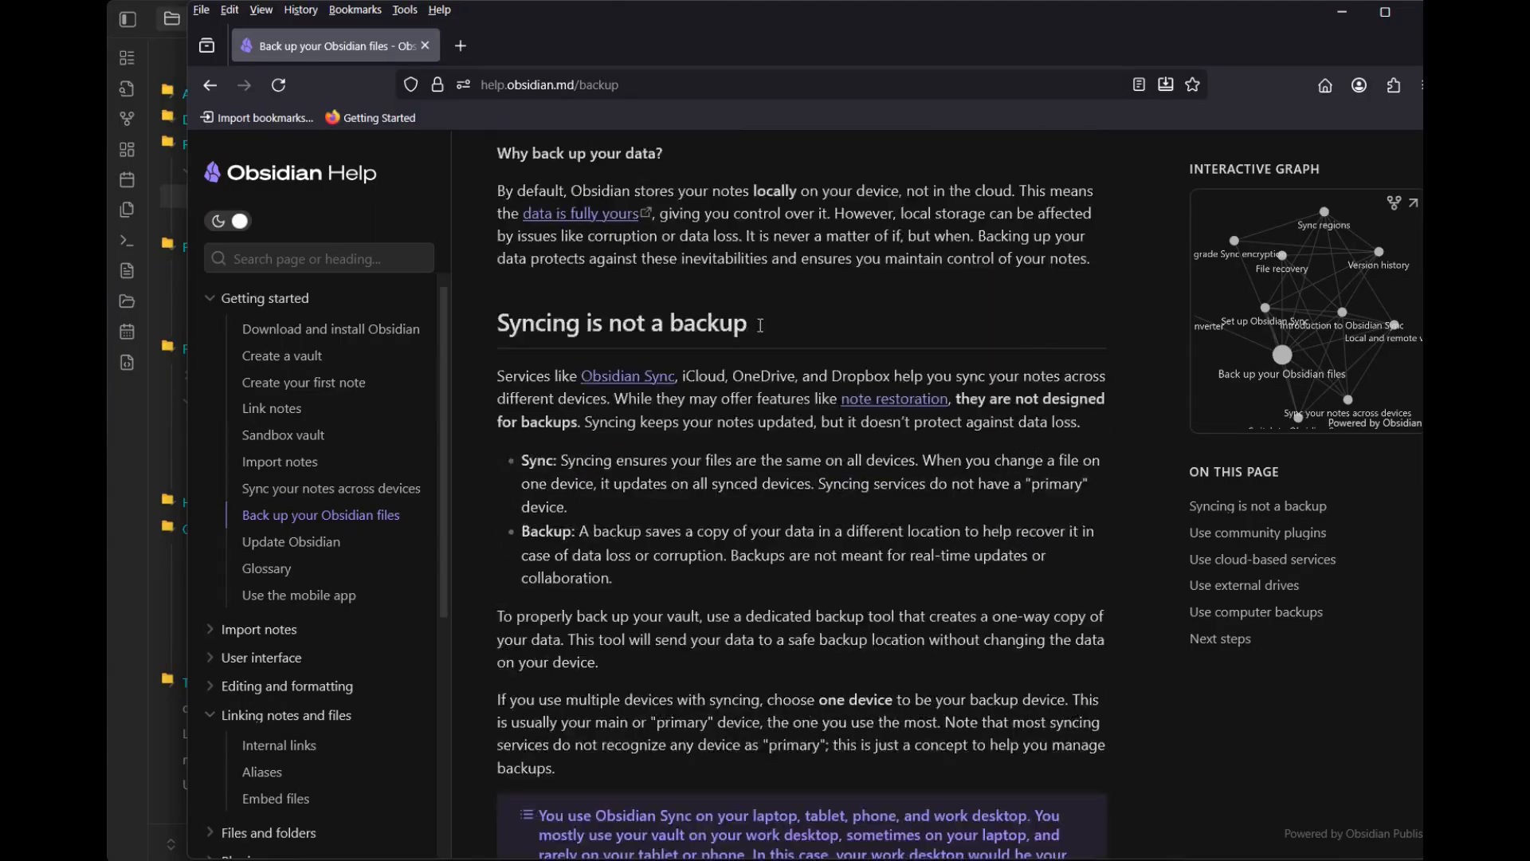
scroll(761, 325, down, 12)
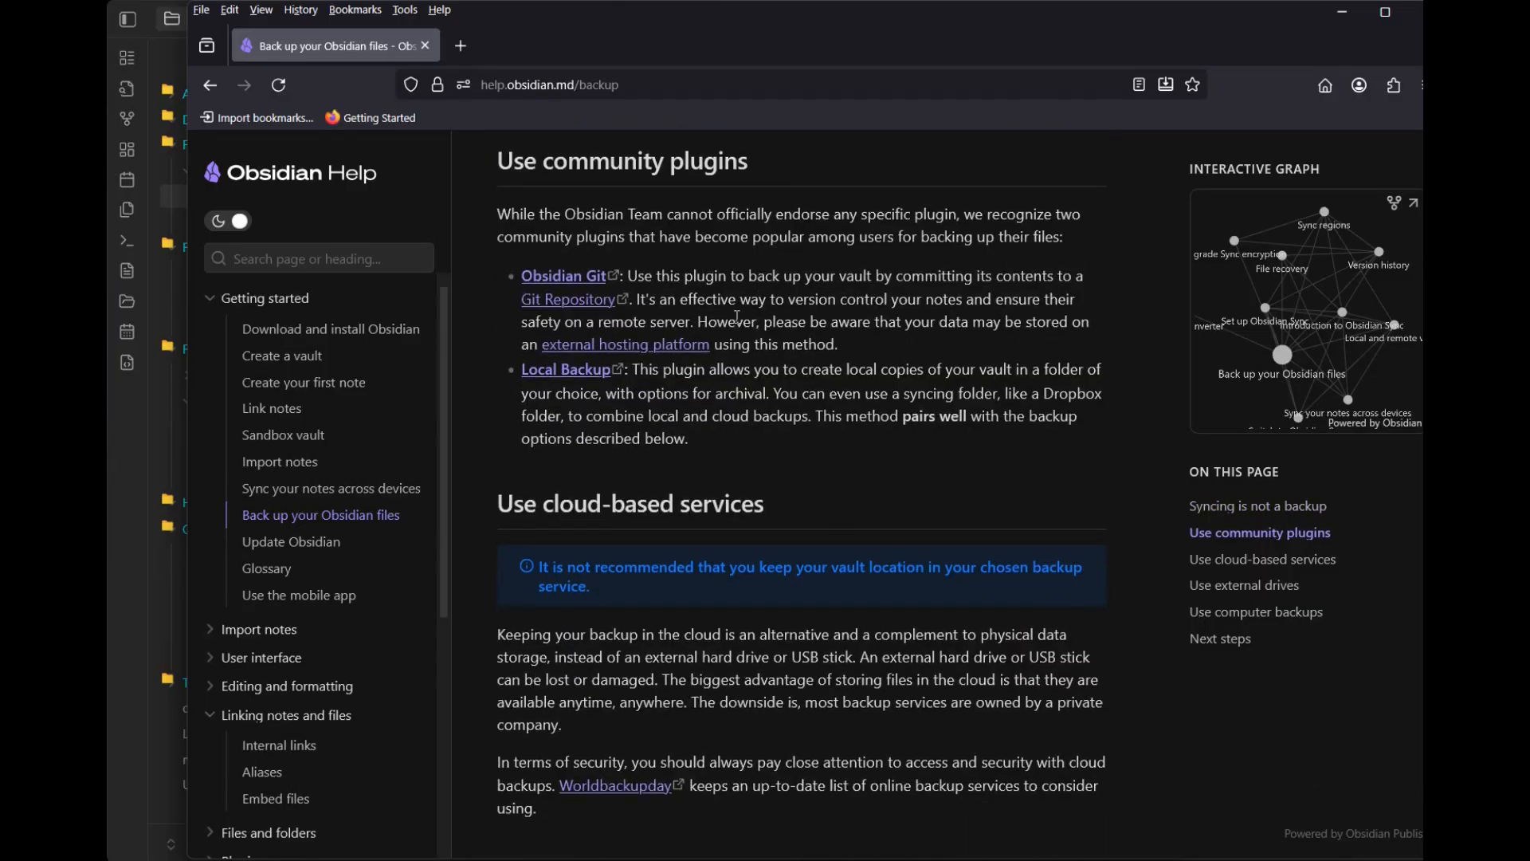
scroll(761, 308, down, 3)
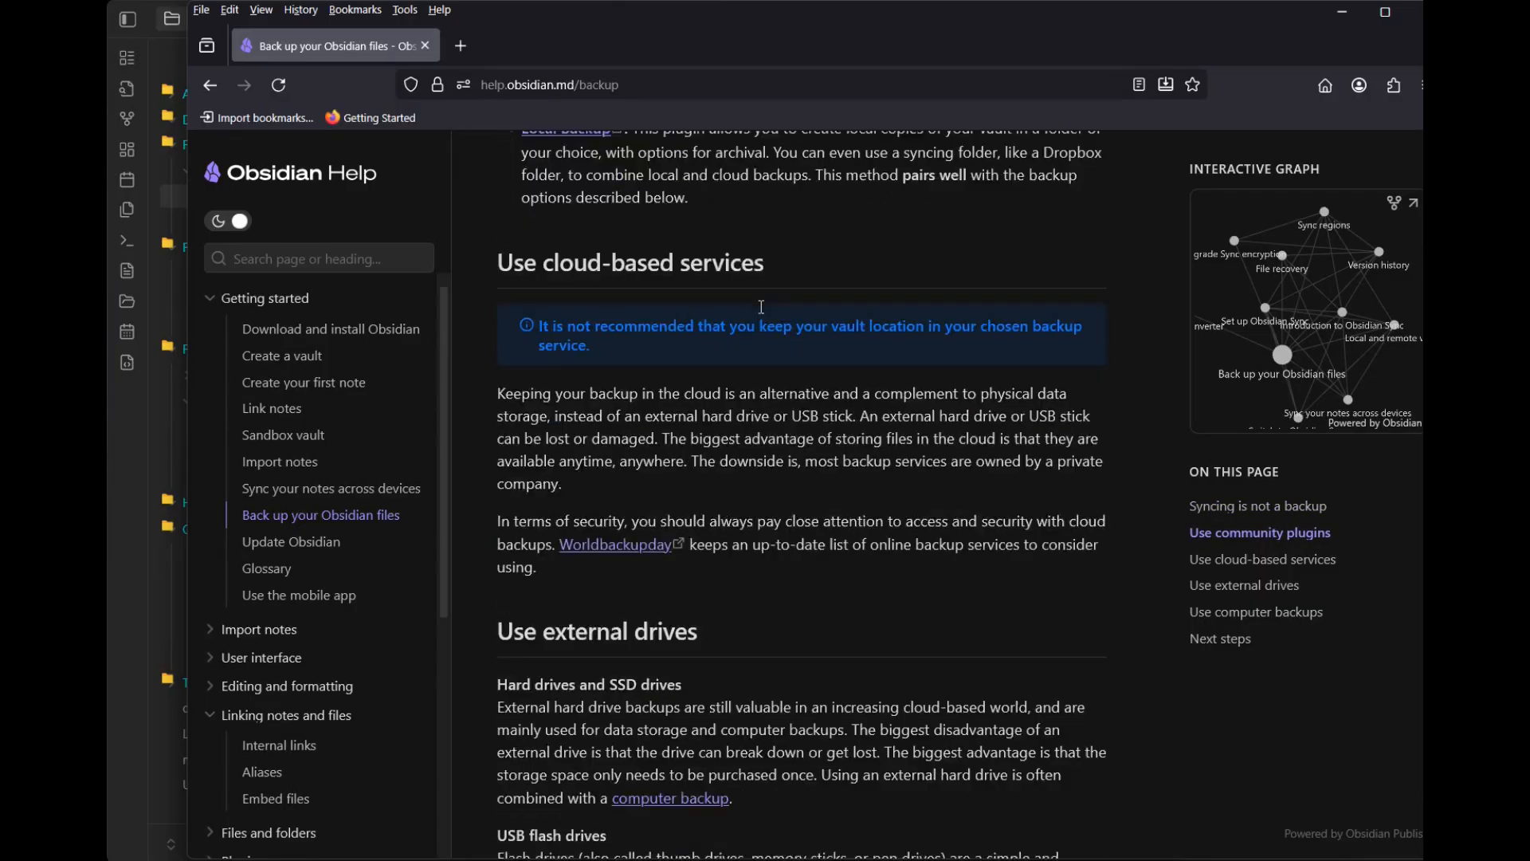
scroll(684, 338, down, 3)
scroll(684, 338, down, 3)
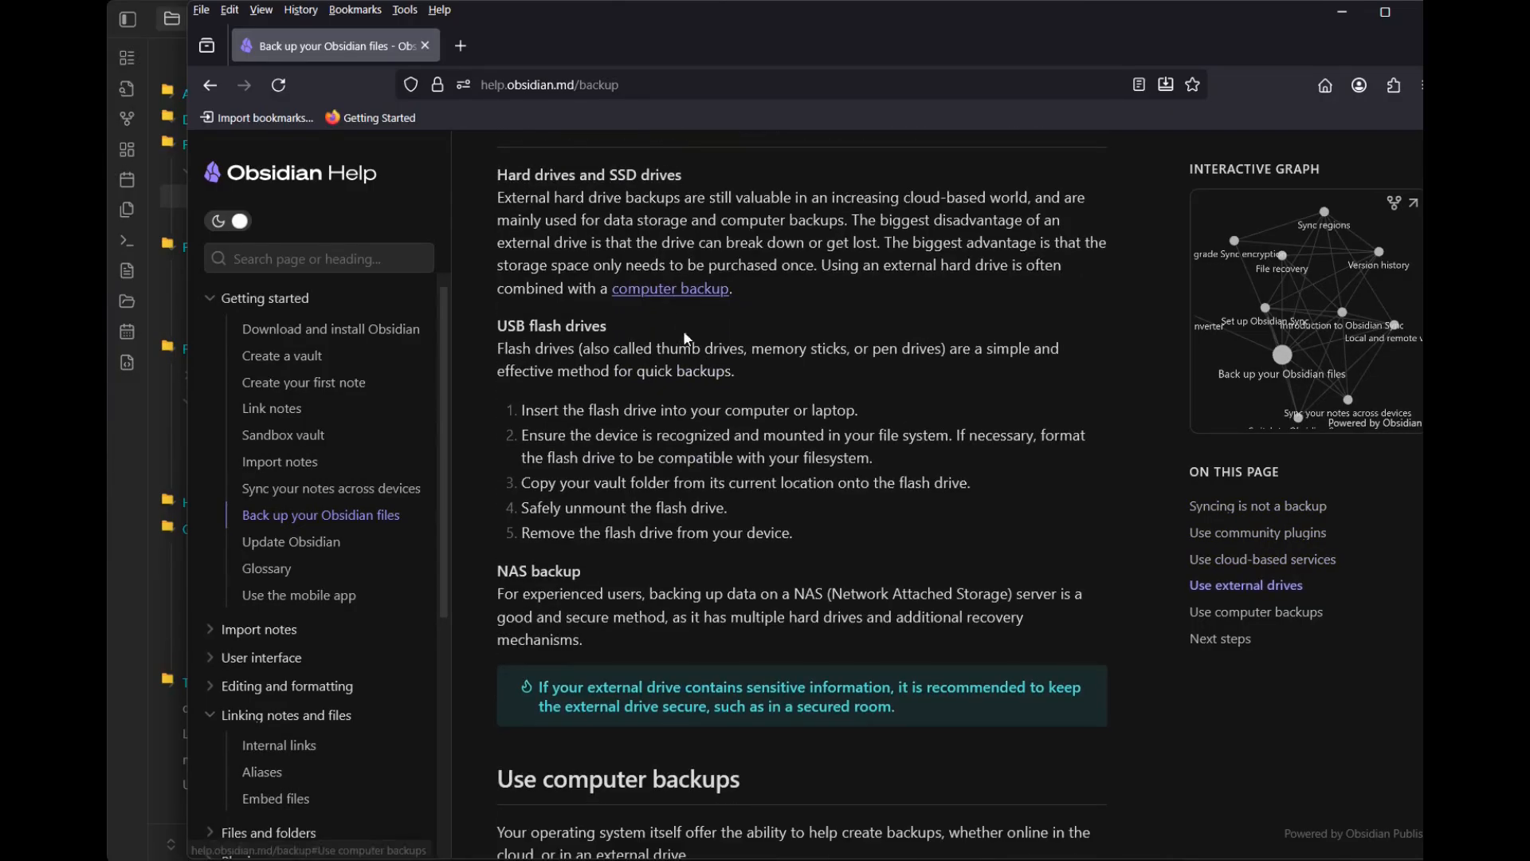
scroll(637, 318, up, 1)
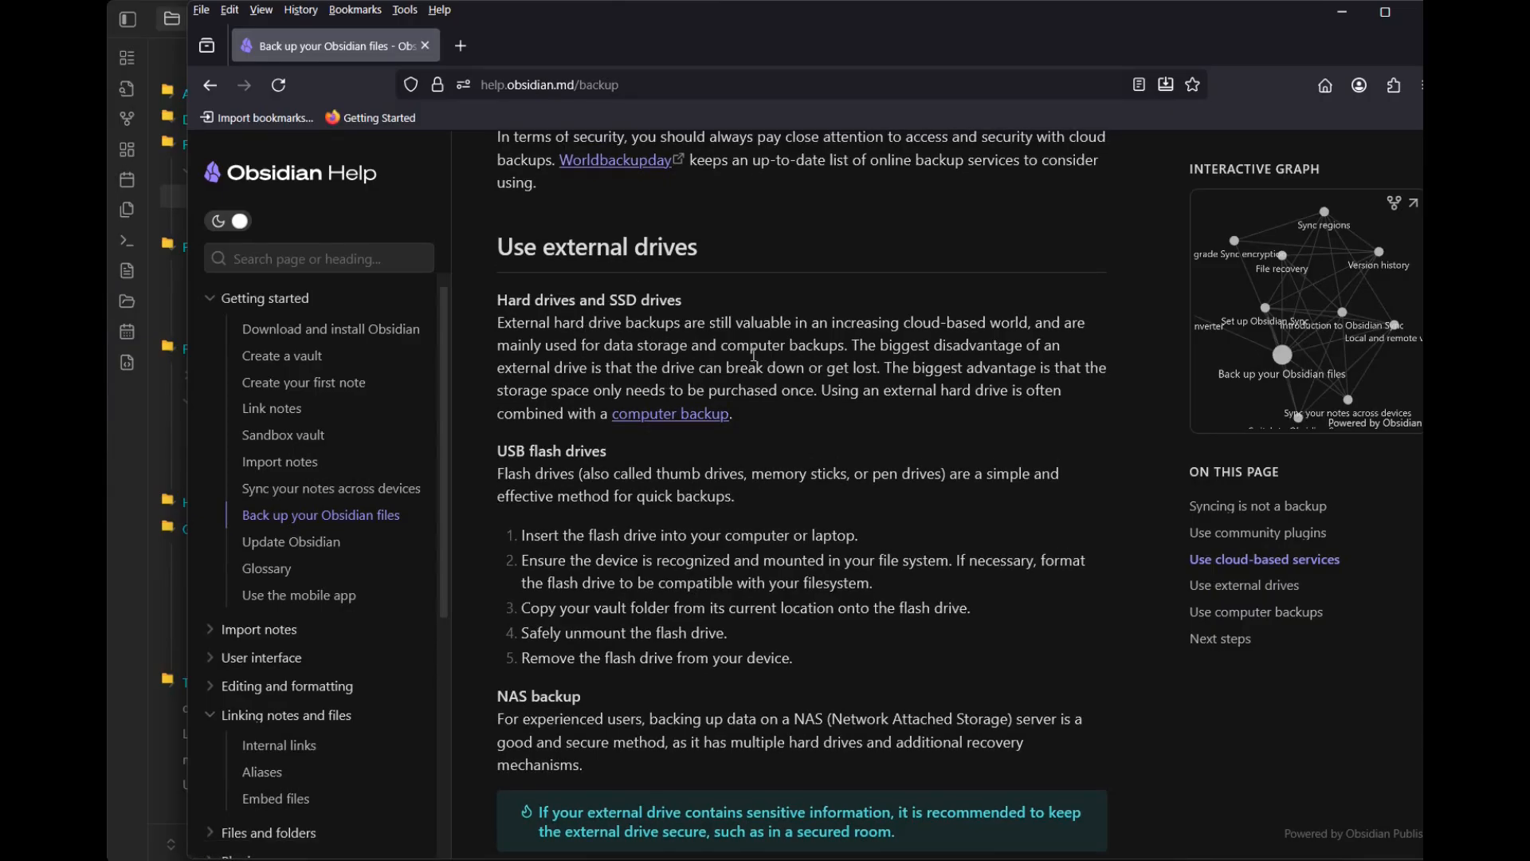
scroll(753, 355, down, 6)
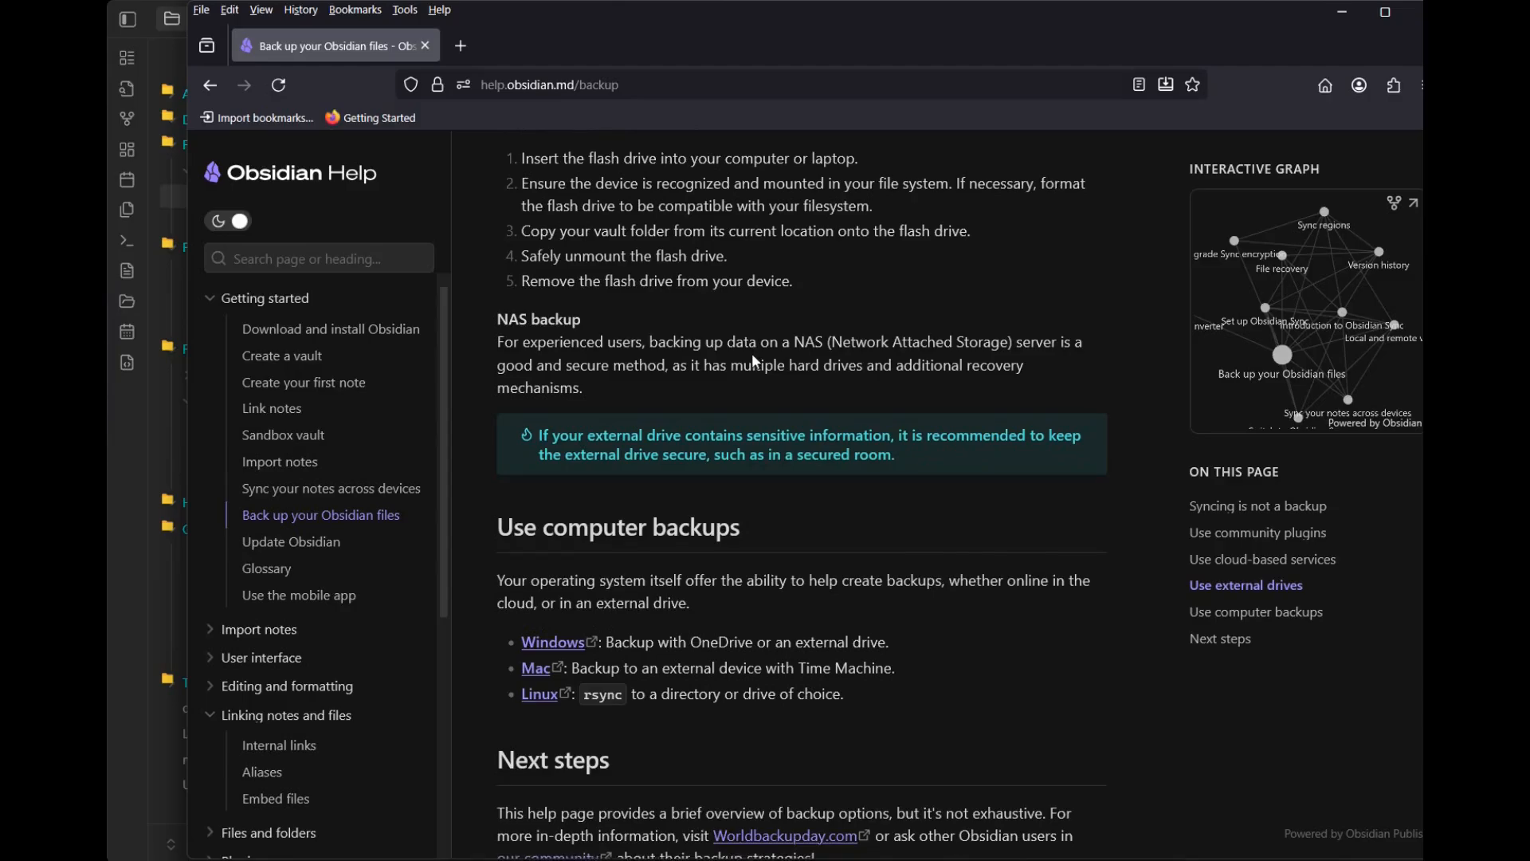
scroll(753, 360, up, 15)
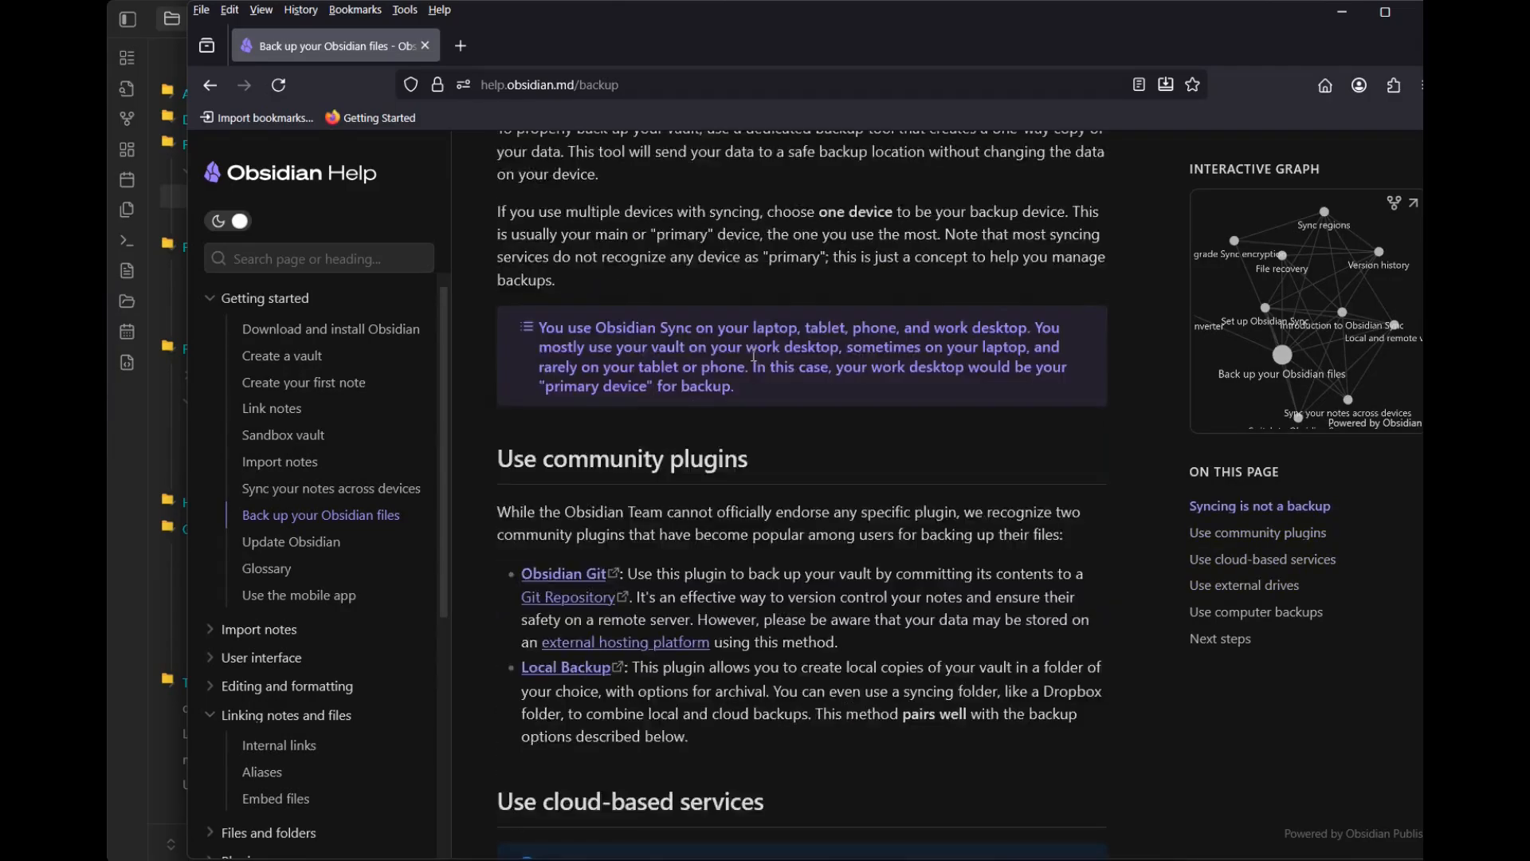
click(1342, 11)
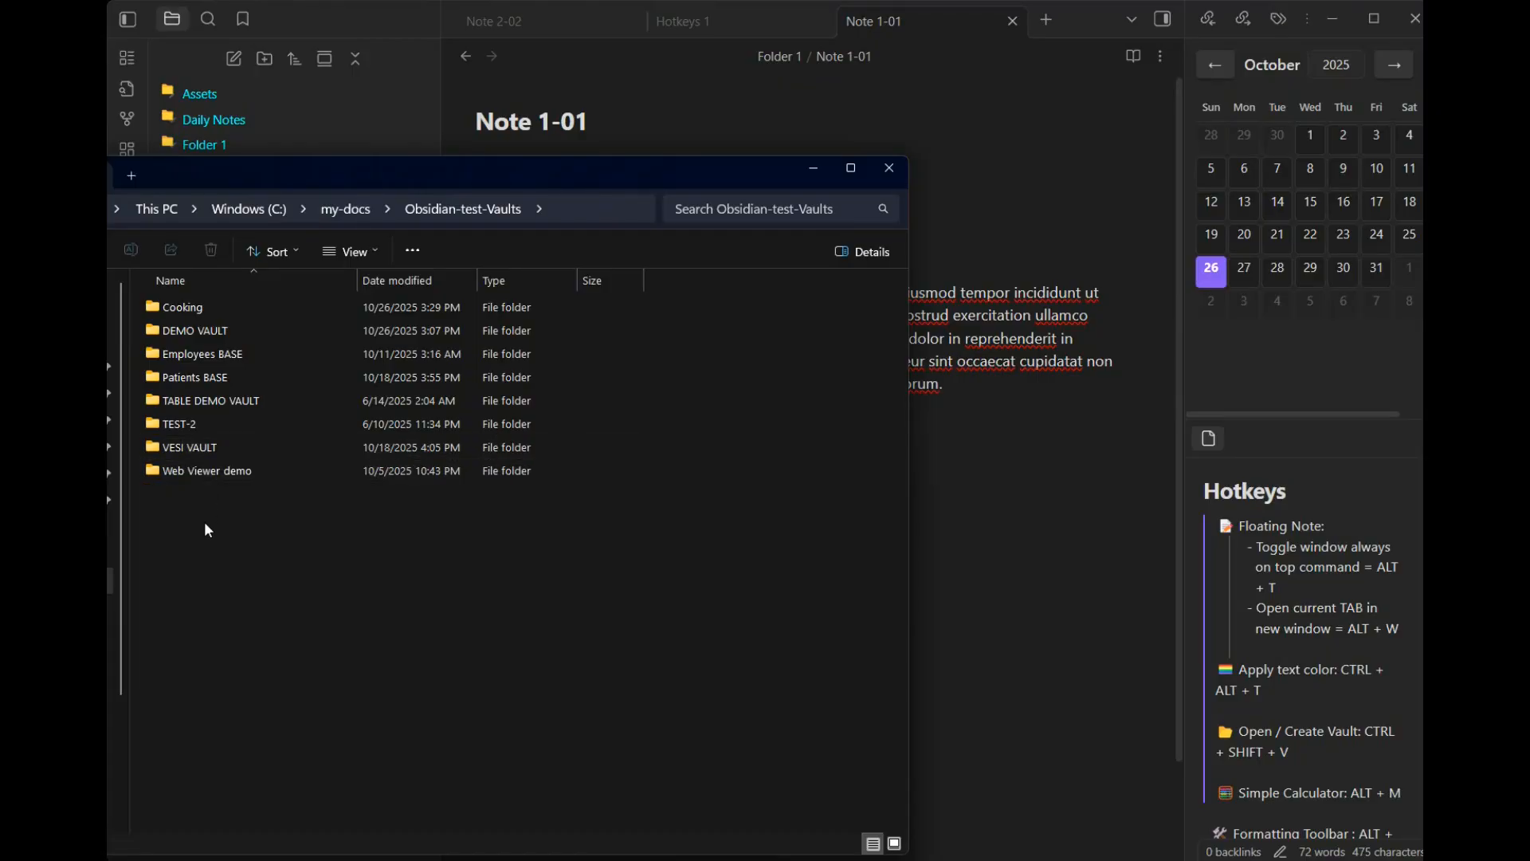
Examine the Cooking vault folder's contents and its copy option in the Obsidian-test-Vaults folder in File Explorer
click(185, 308)
right_click(184, 308)
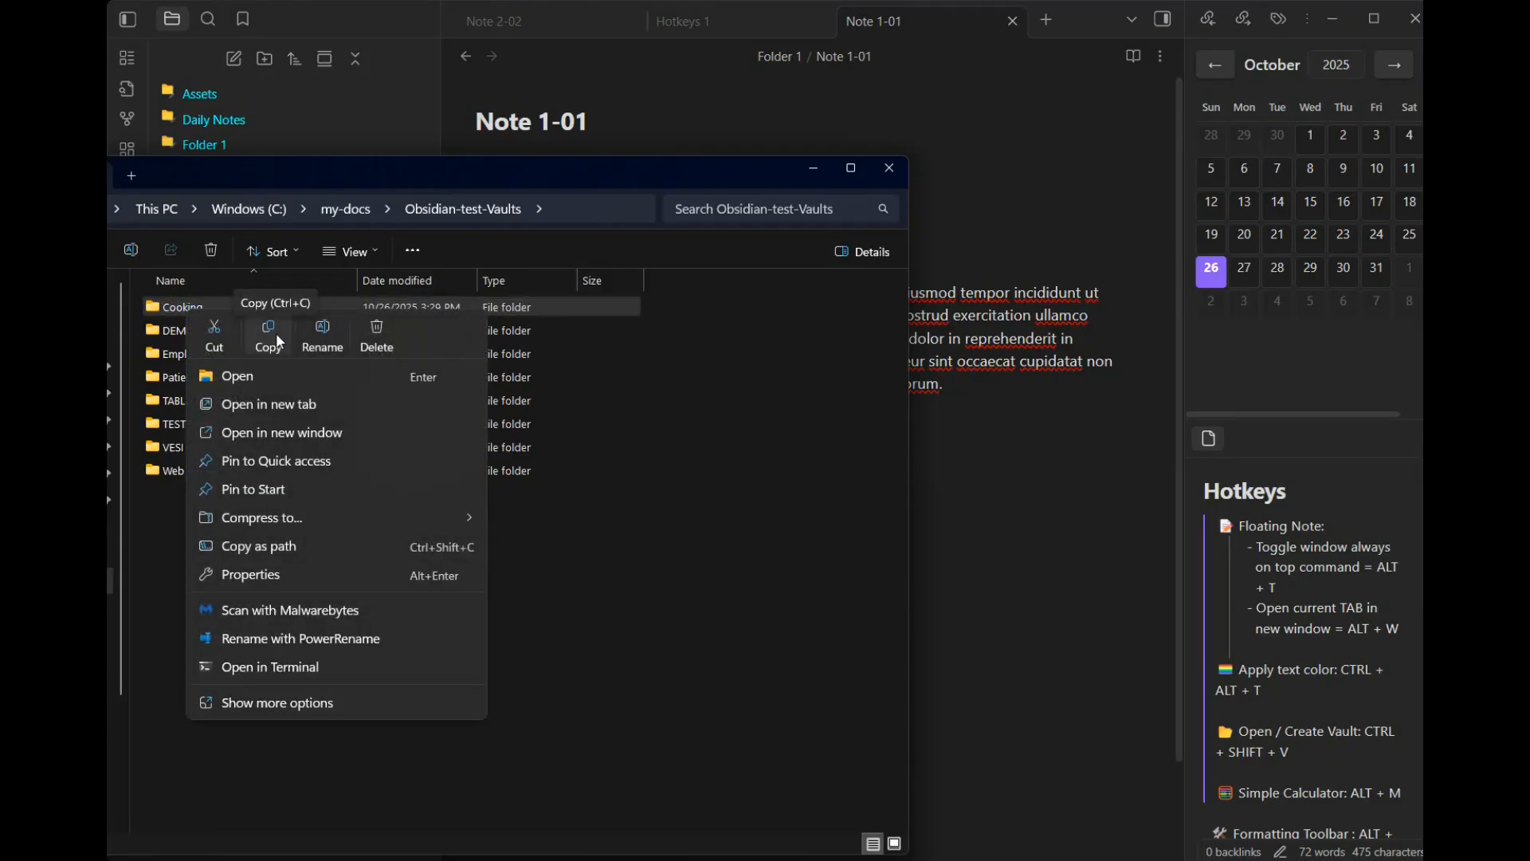
click(519, 531)
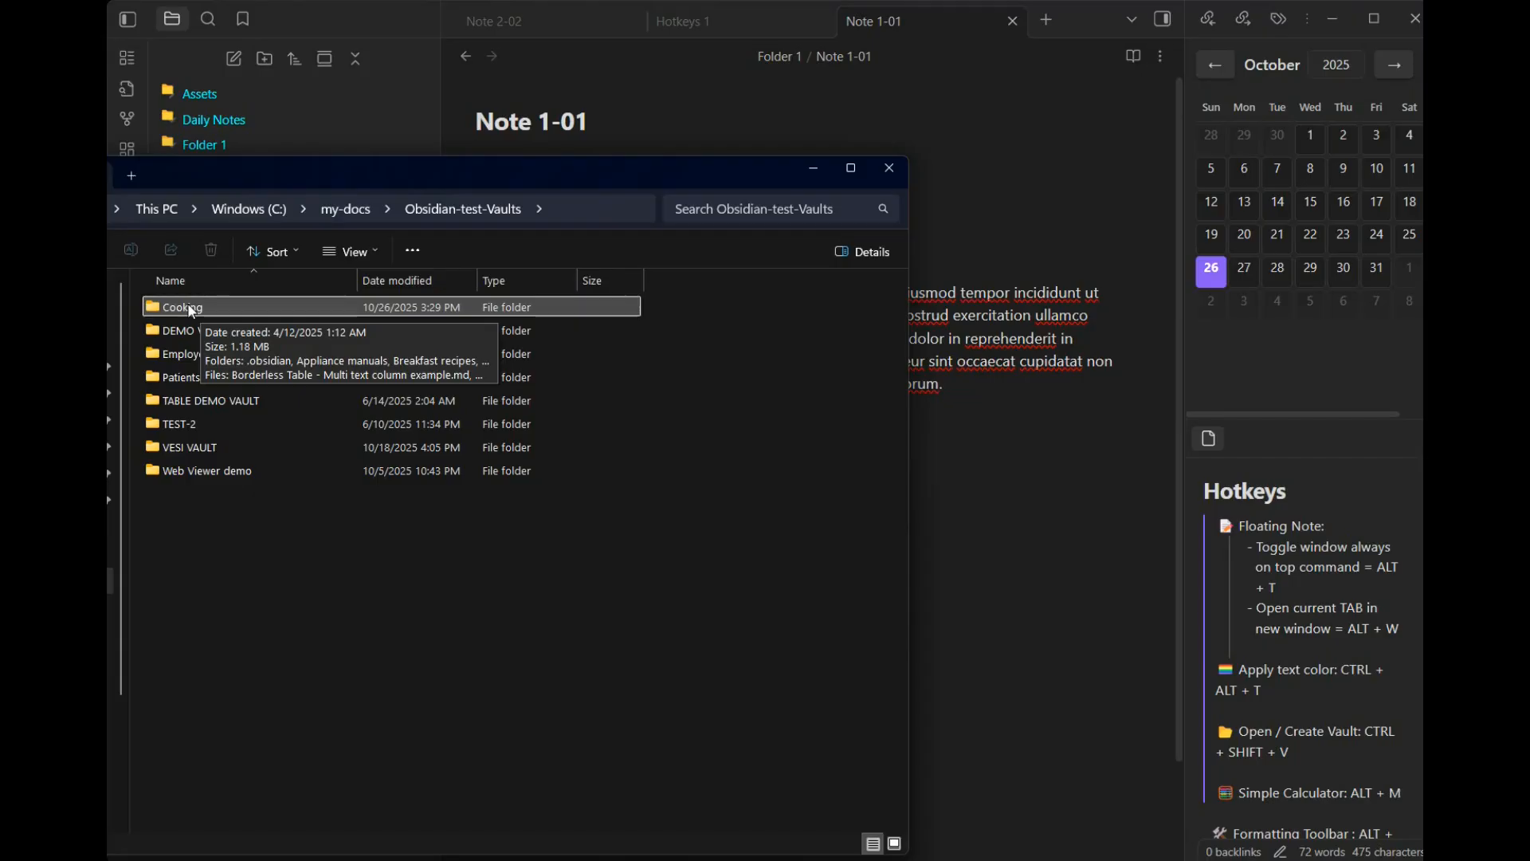
double_click(190, 308)
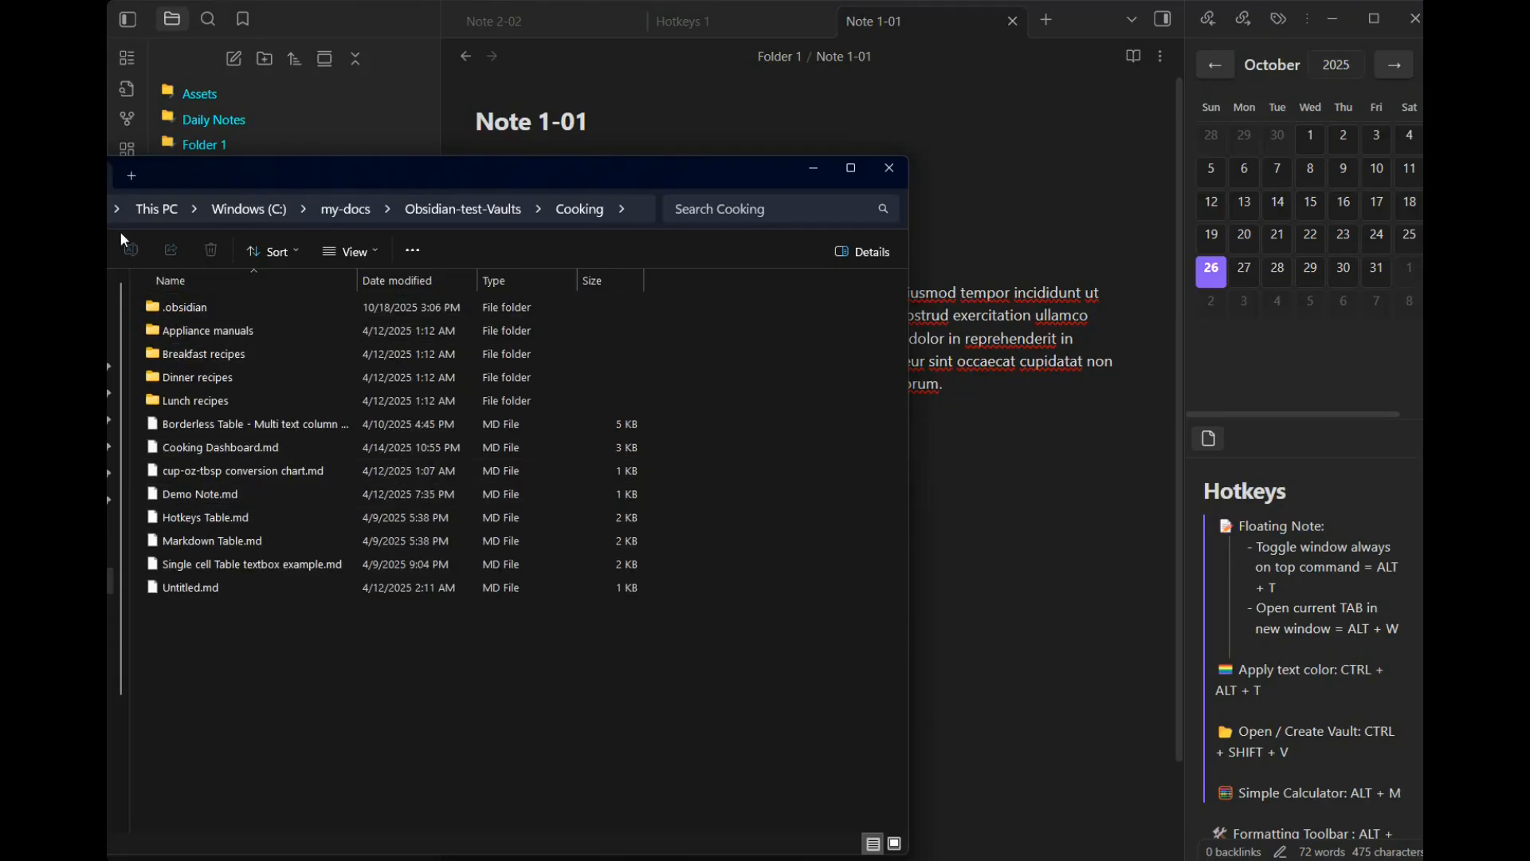
key(alt+Left)
right_click(191, 307)
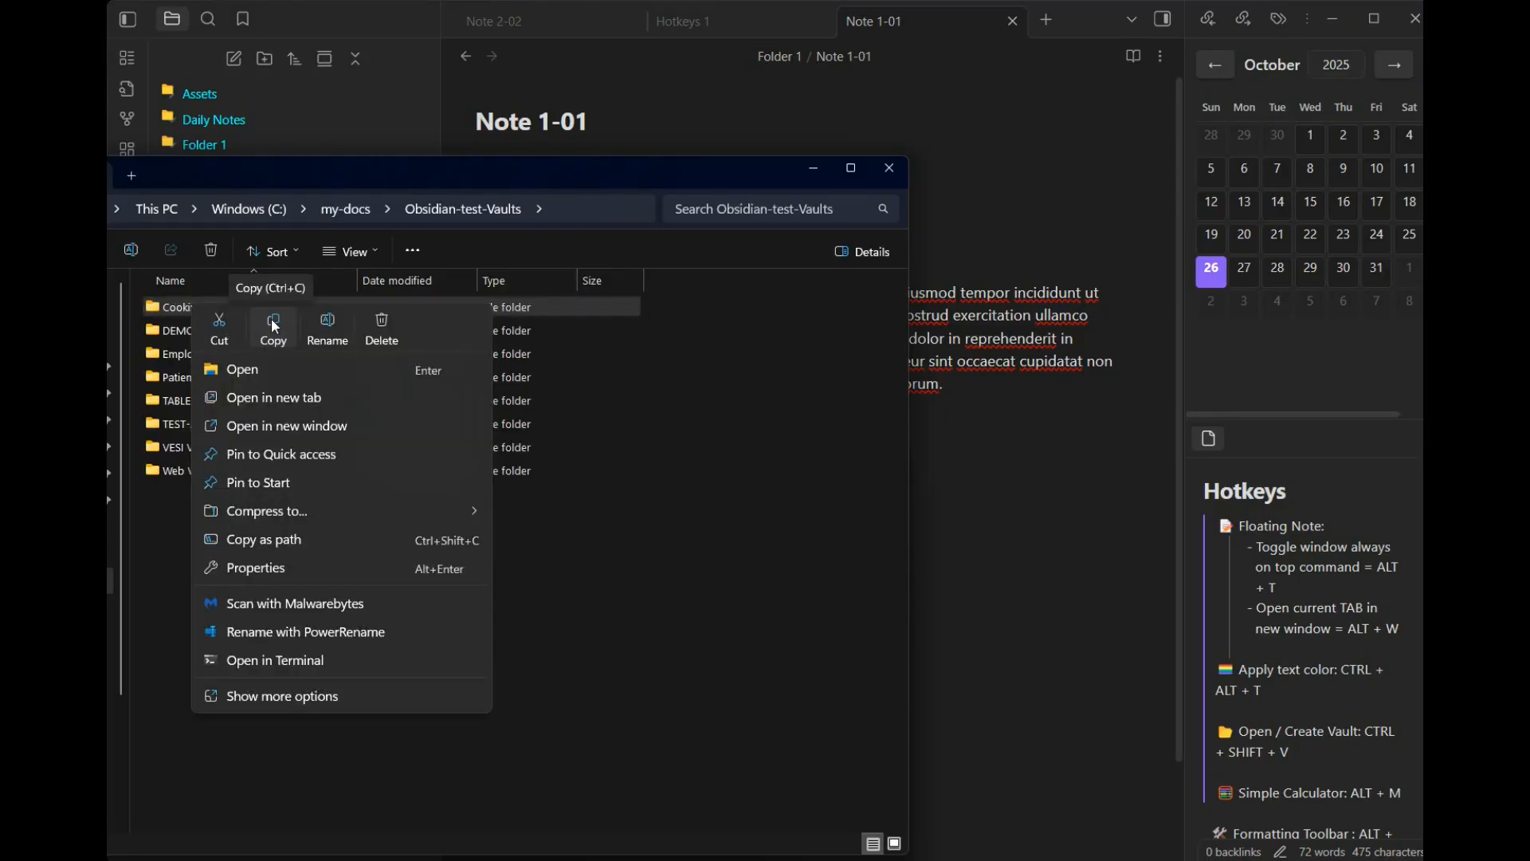
click(554, 540)
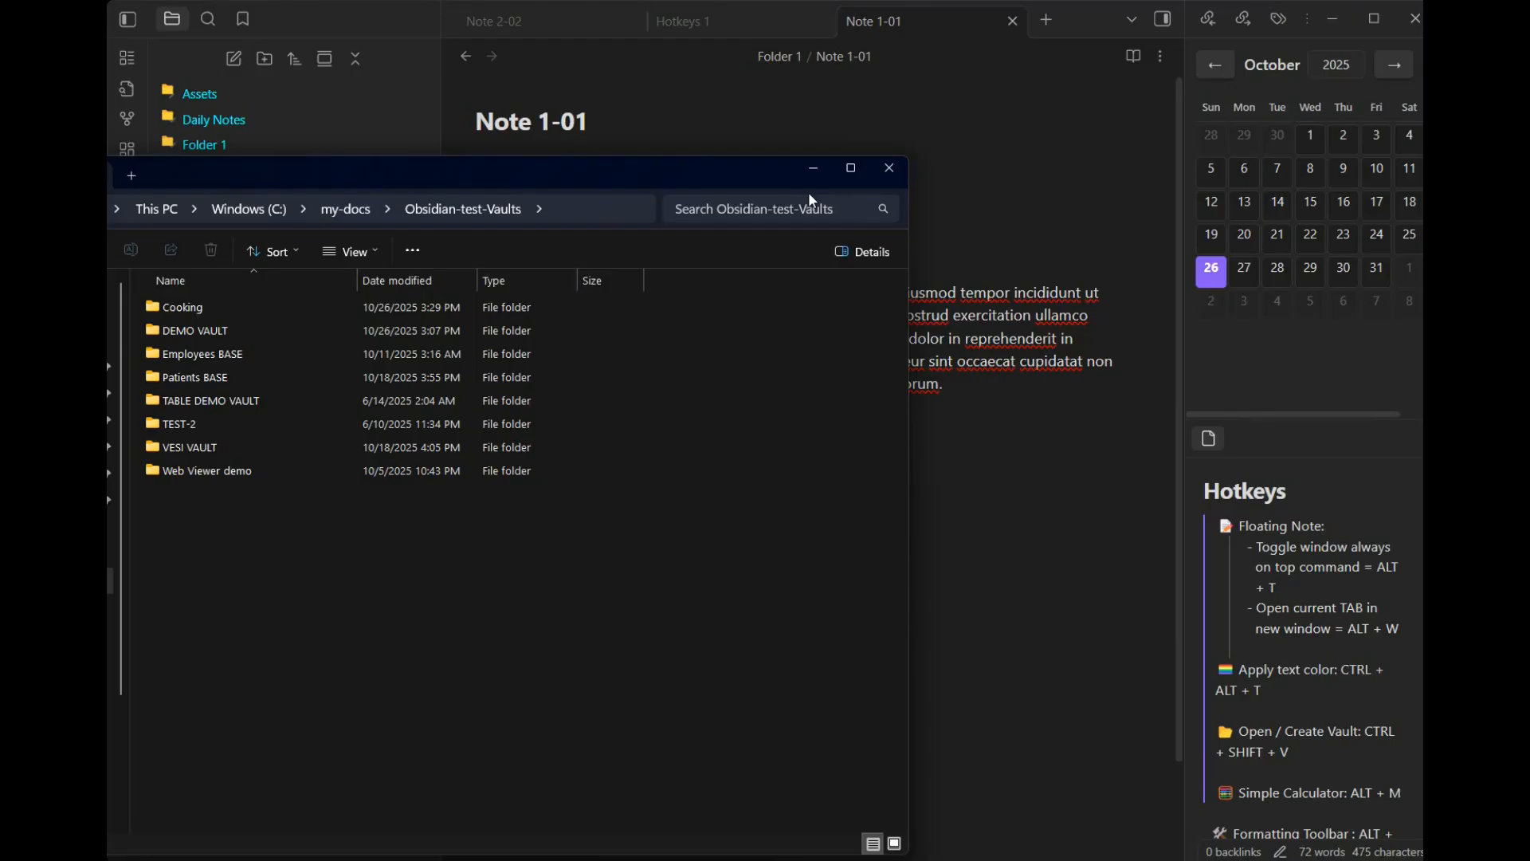
Minimize File Explorer and examine the CSS snippets in DEMO VAULT's Appearance settings
click(813, 168)
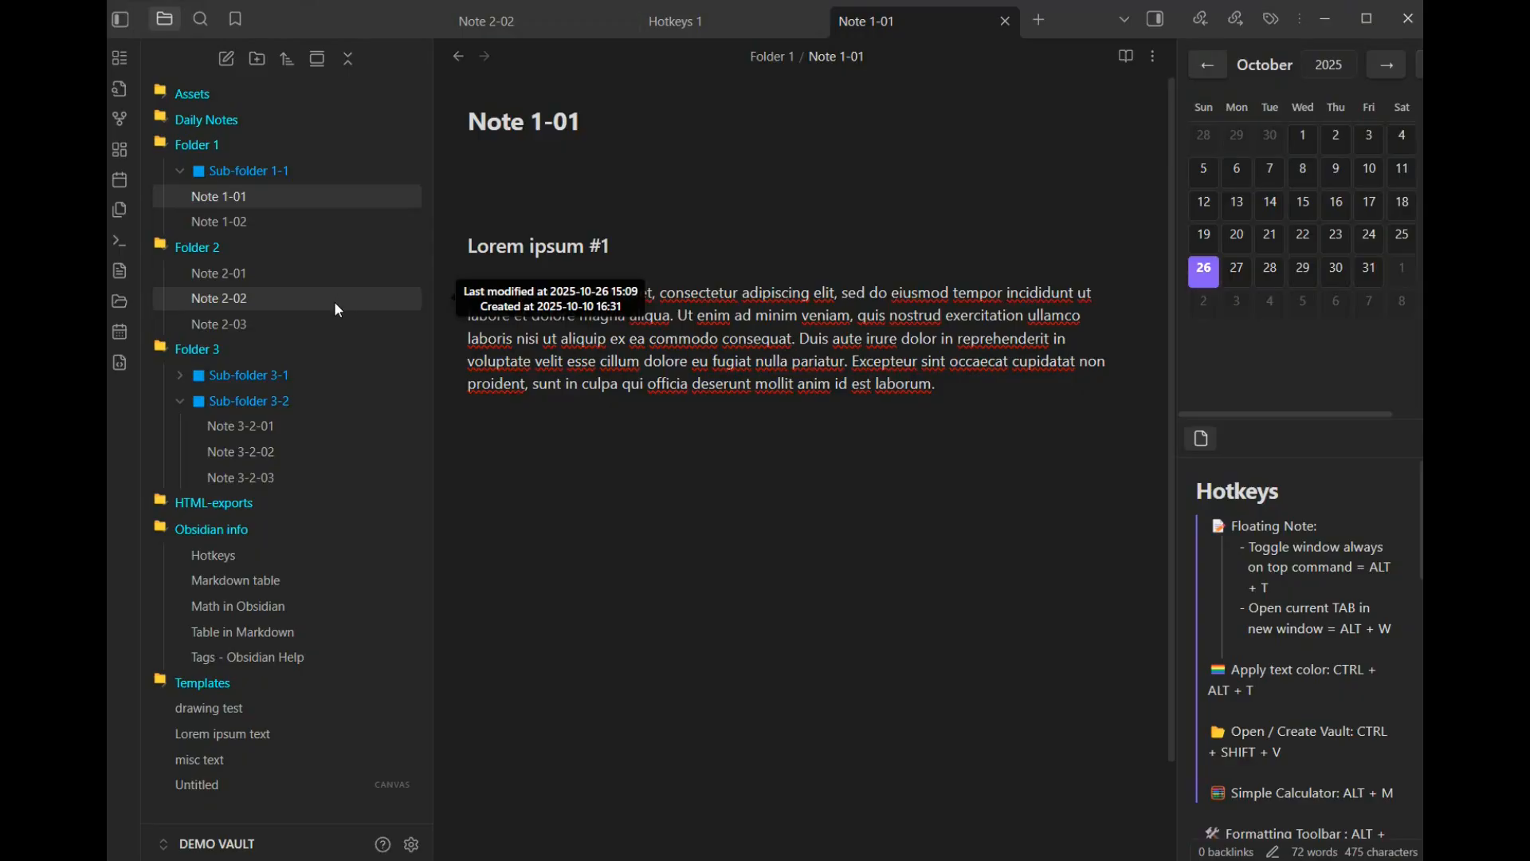
click(412, 846)
click(326, 210)
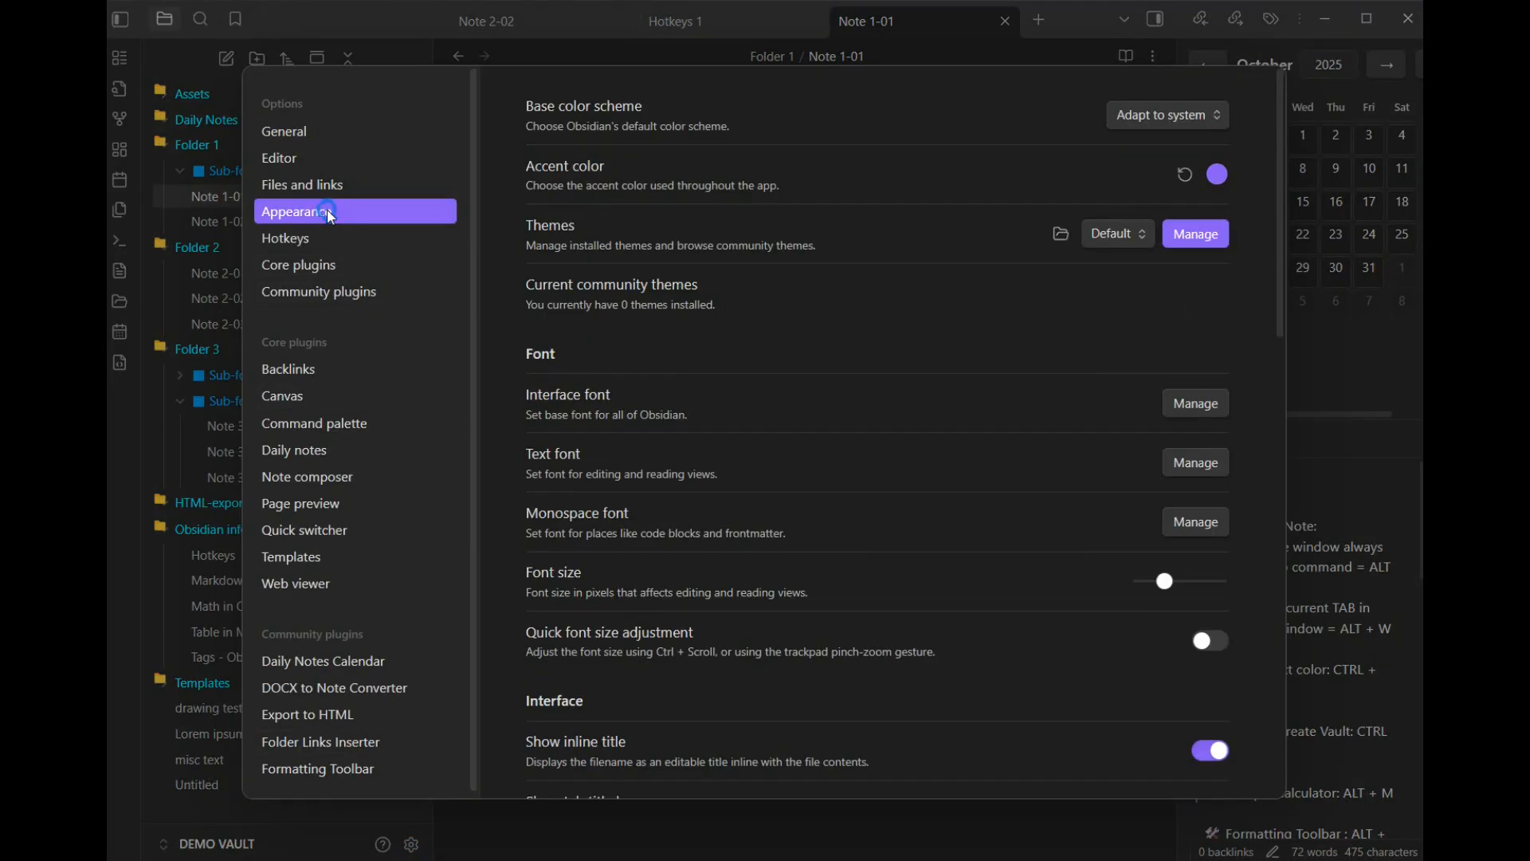
scroll(705, 452, down, 1)
scroll(705, 452, down, 12)
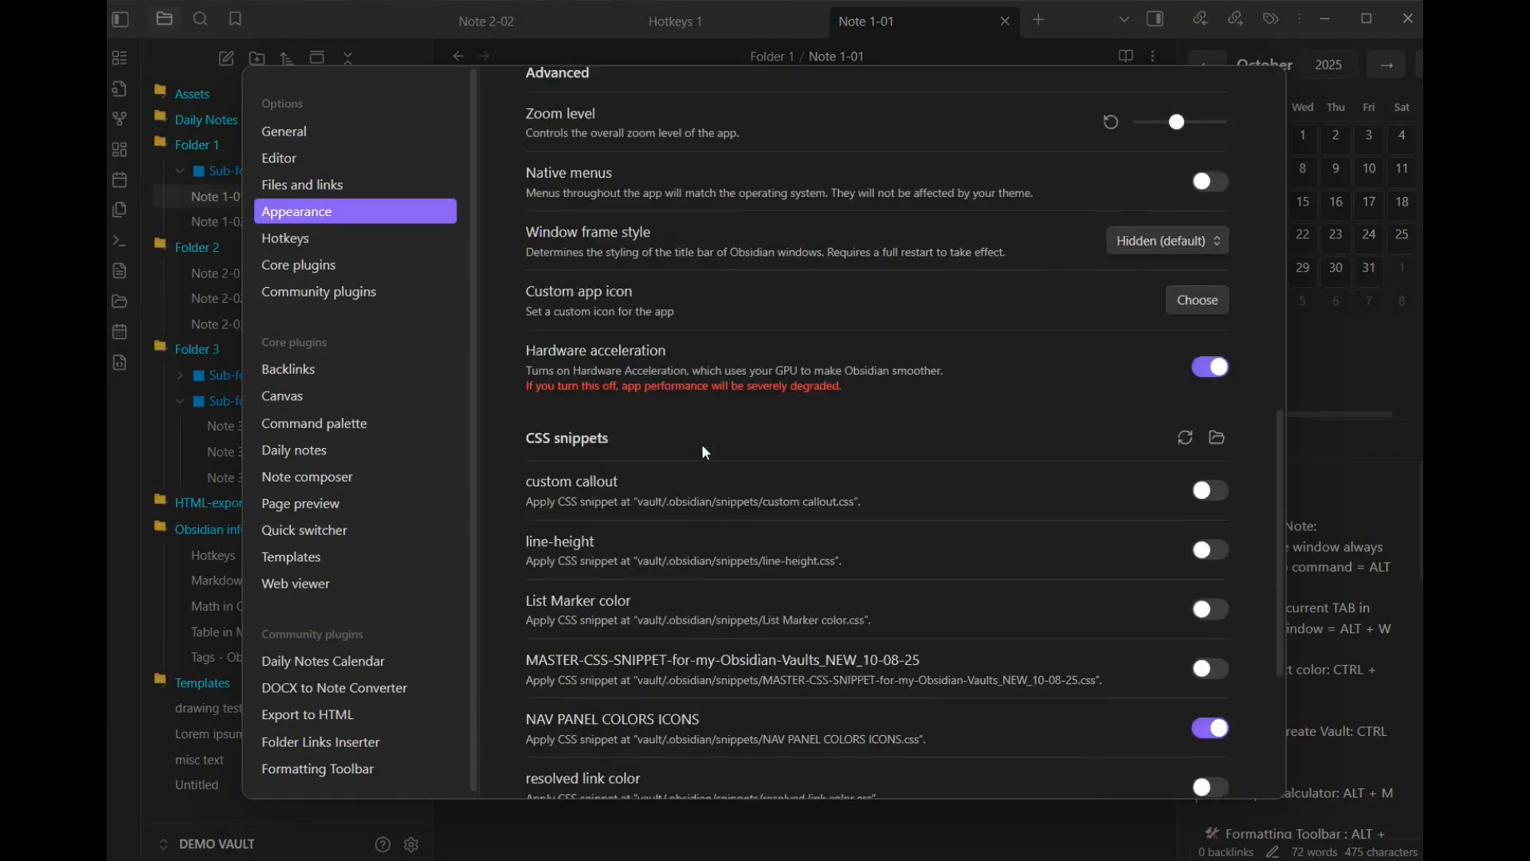
scroll(744, 499, down, 4)
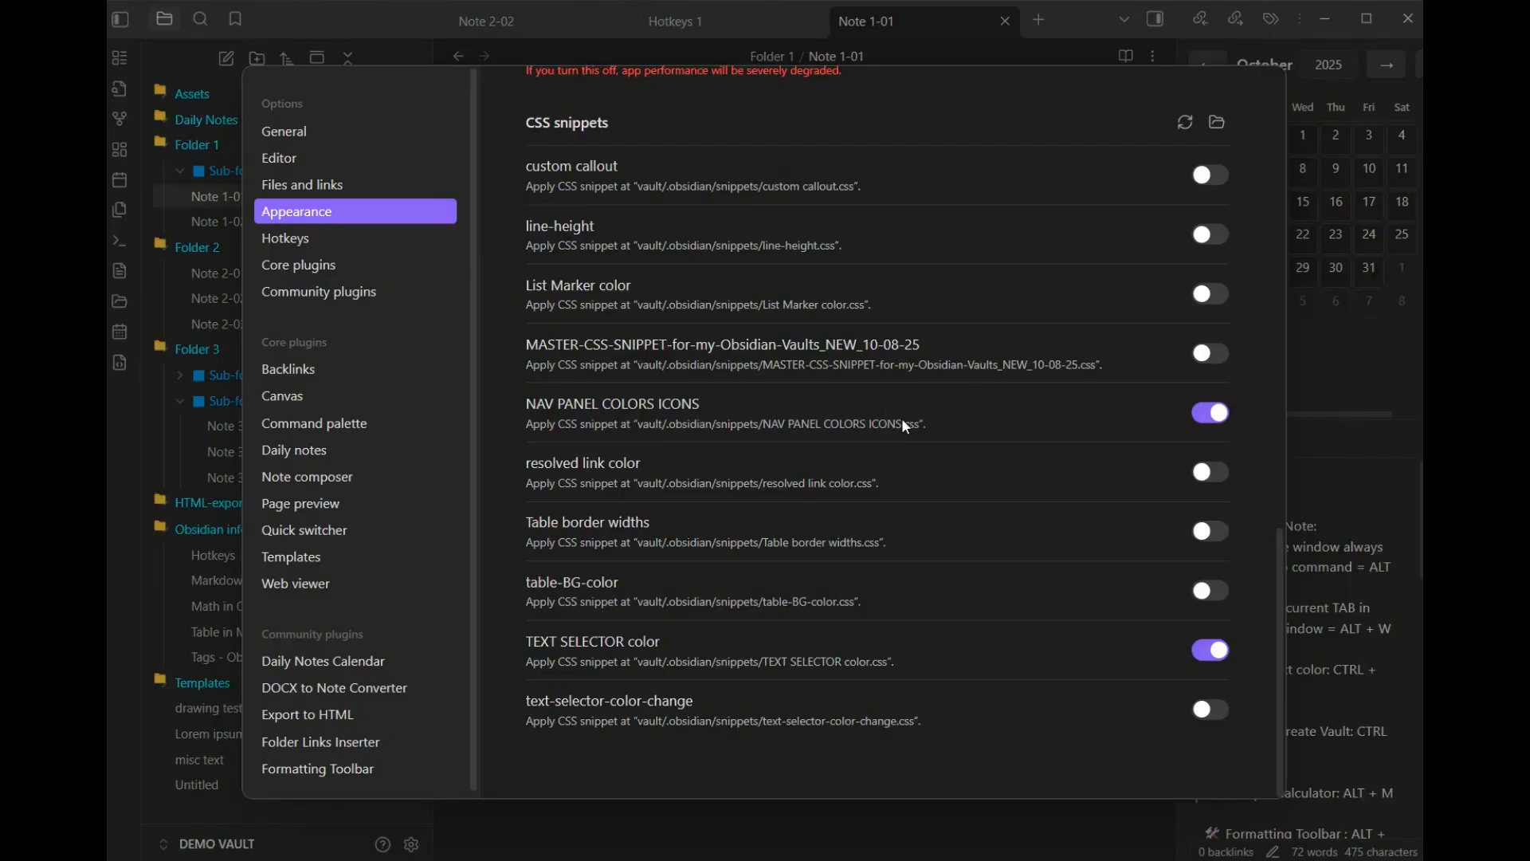
scroll(905, 423, up, 10)
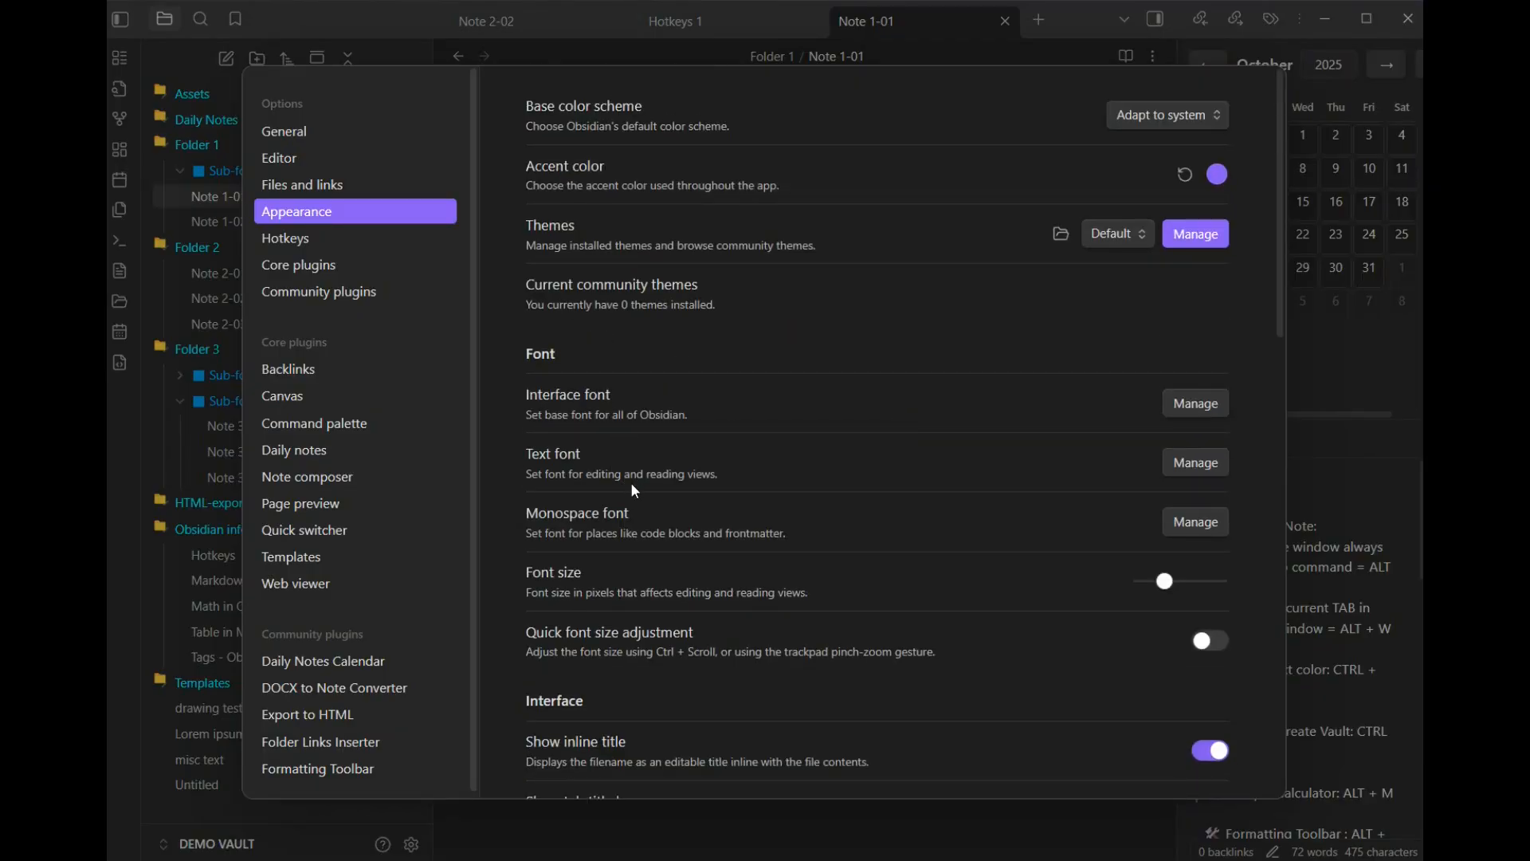
Review the installed community plugins in DEMO VAULT's settings and close the settings
click(363, 296)
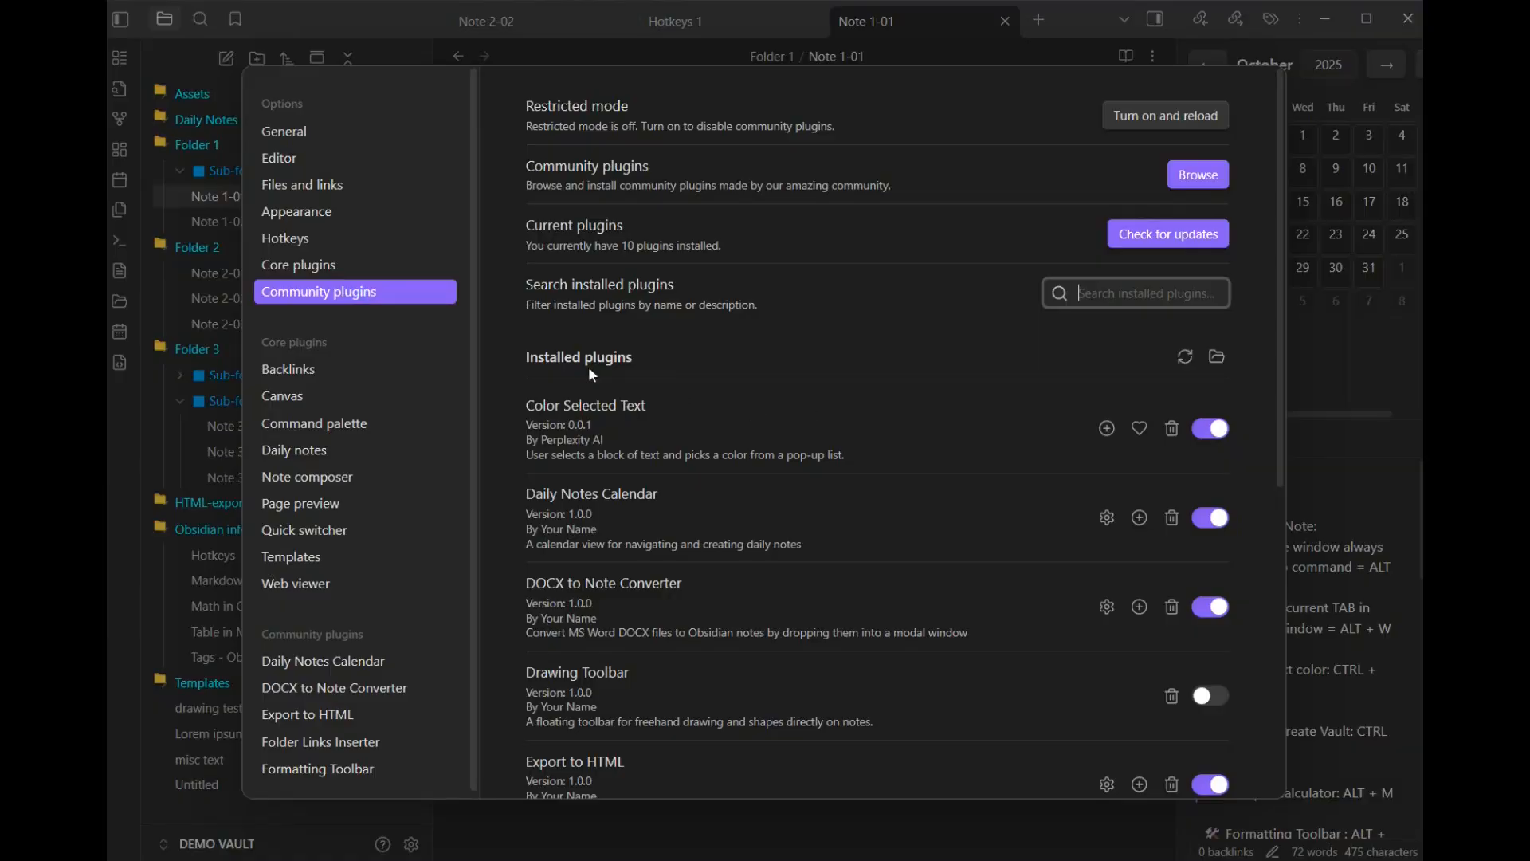
scroll(769, 420, down, 5)
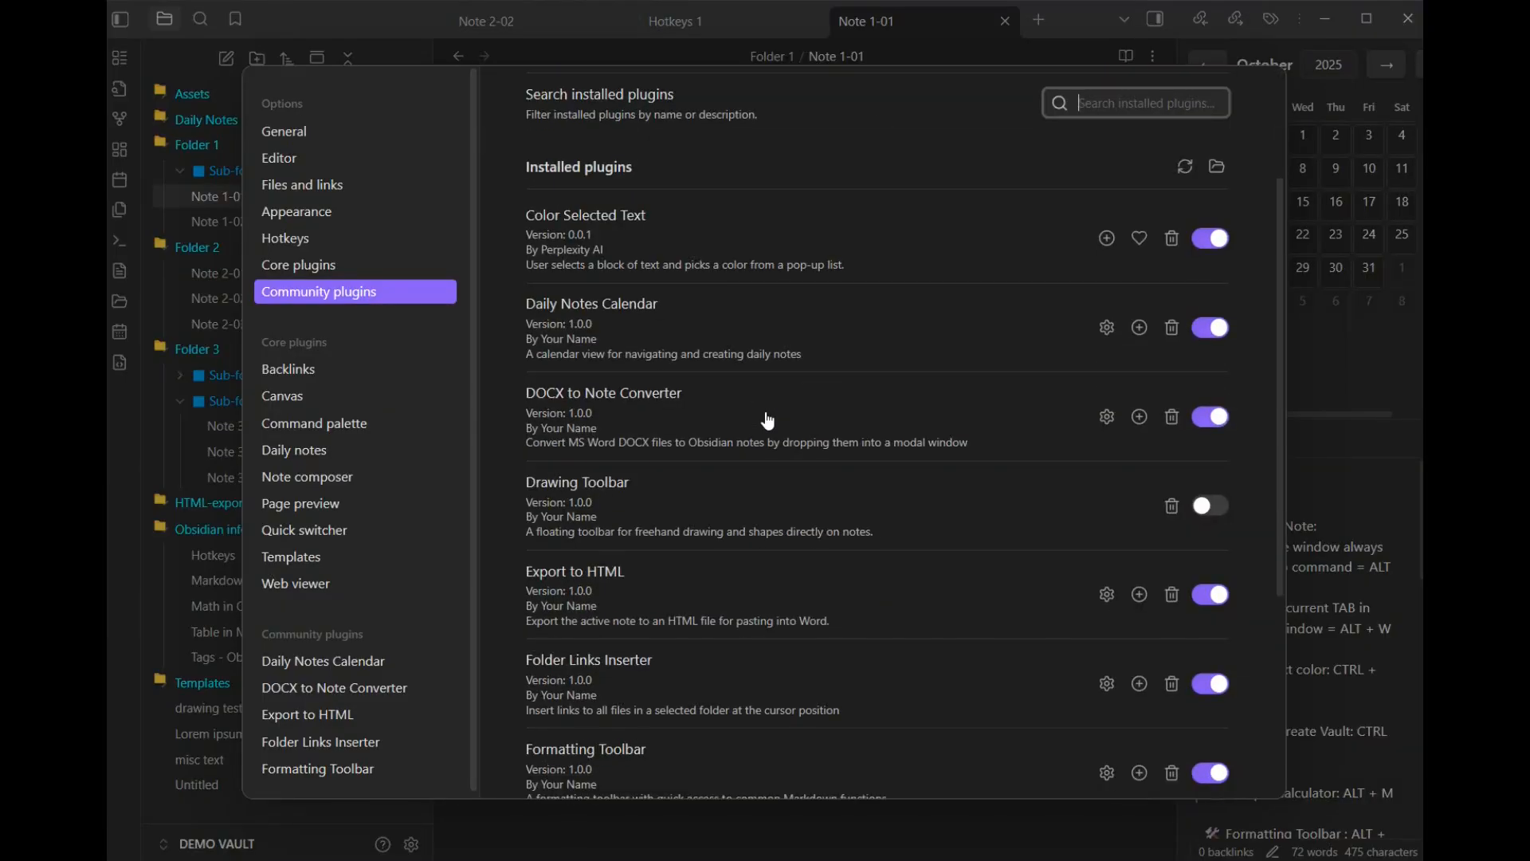
scroll(769, 420, down, 2)
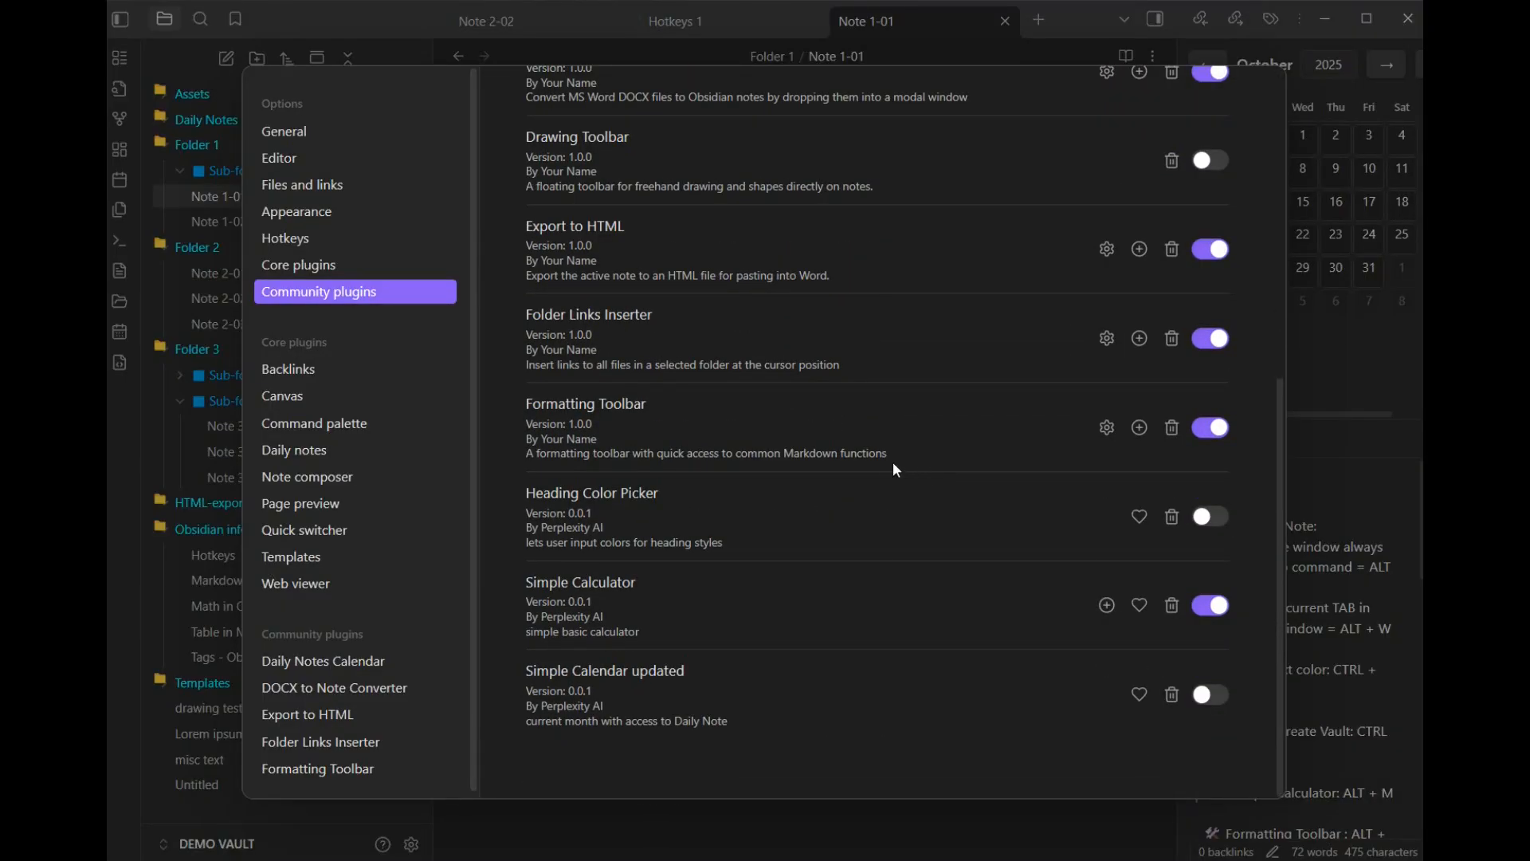
scroll(889, 470, up, 6)
scroll(883, 475, up, 2)
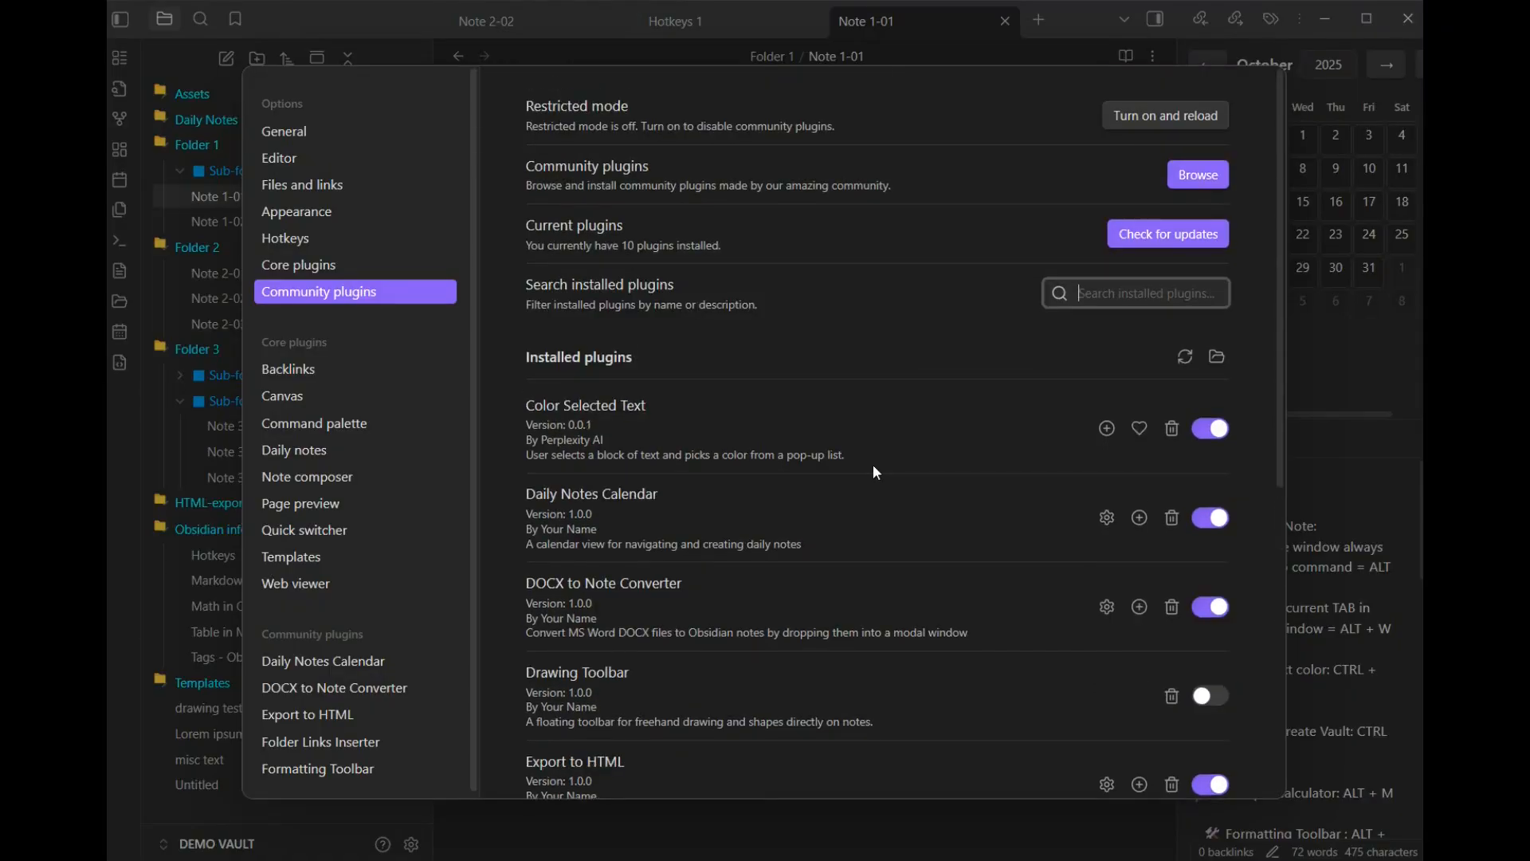
click(623, 820)
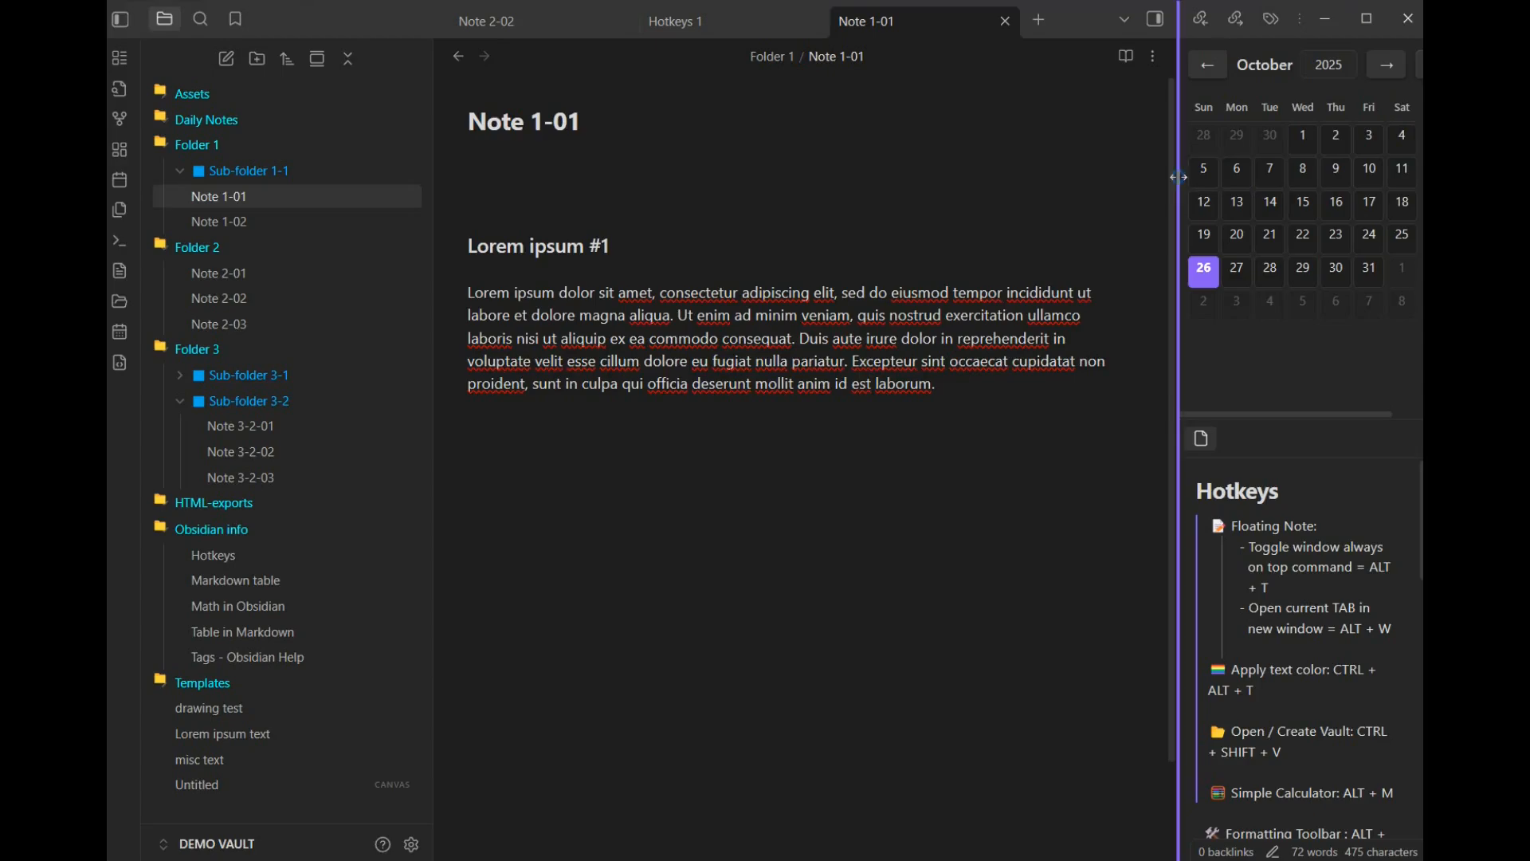
Widen the sidebar that holds the calendar and the Hotkeys note
drag(1177, 188, 1085, 189)
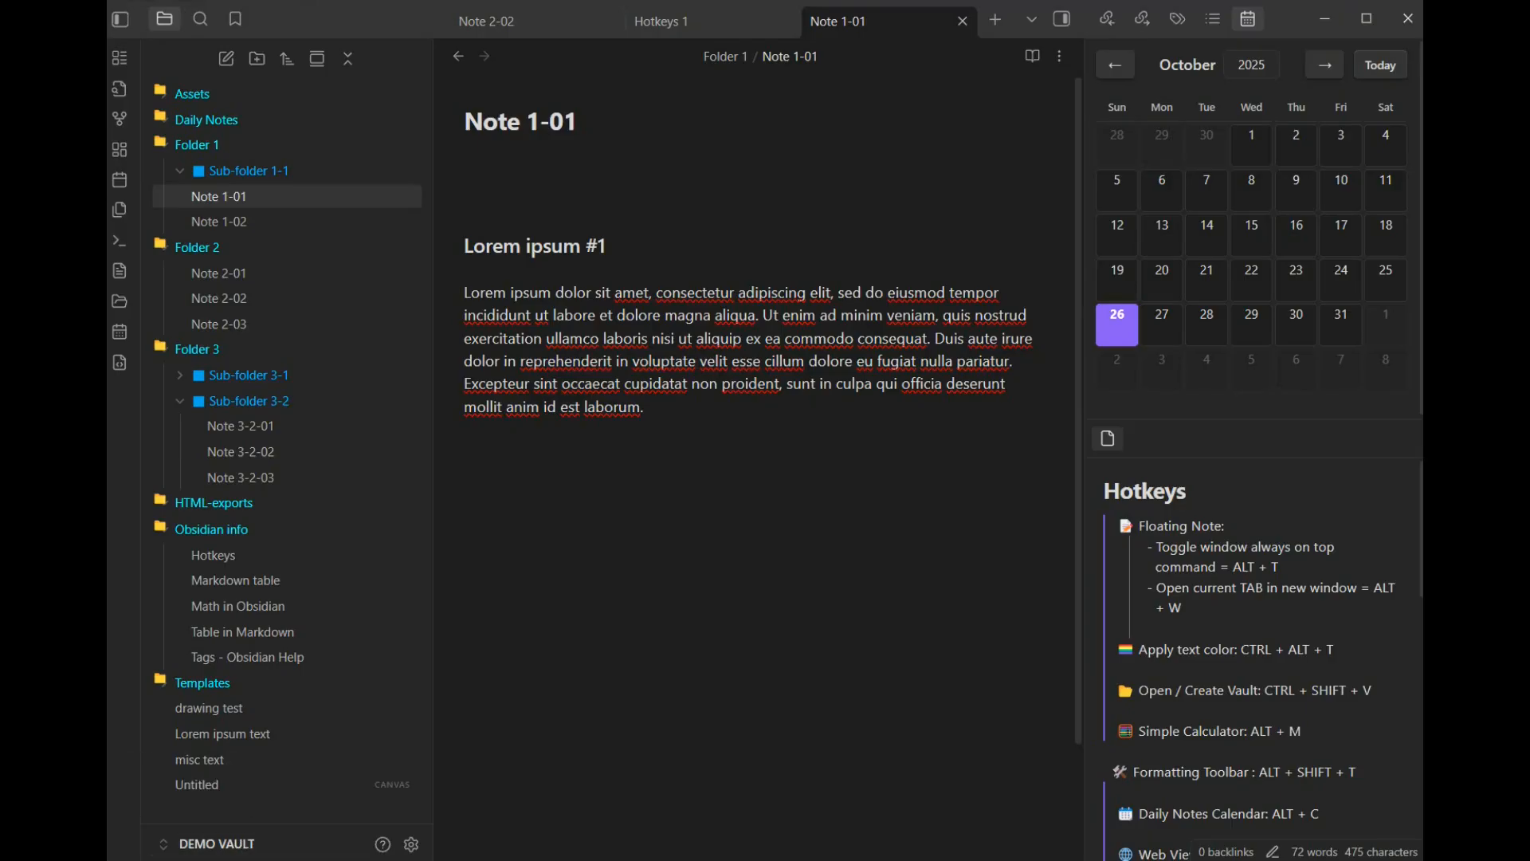
Locate the .obsidian folder inside the DEMO VAULT folder in File Explorer, and minimize the window
click(337, 805)
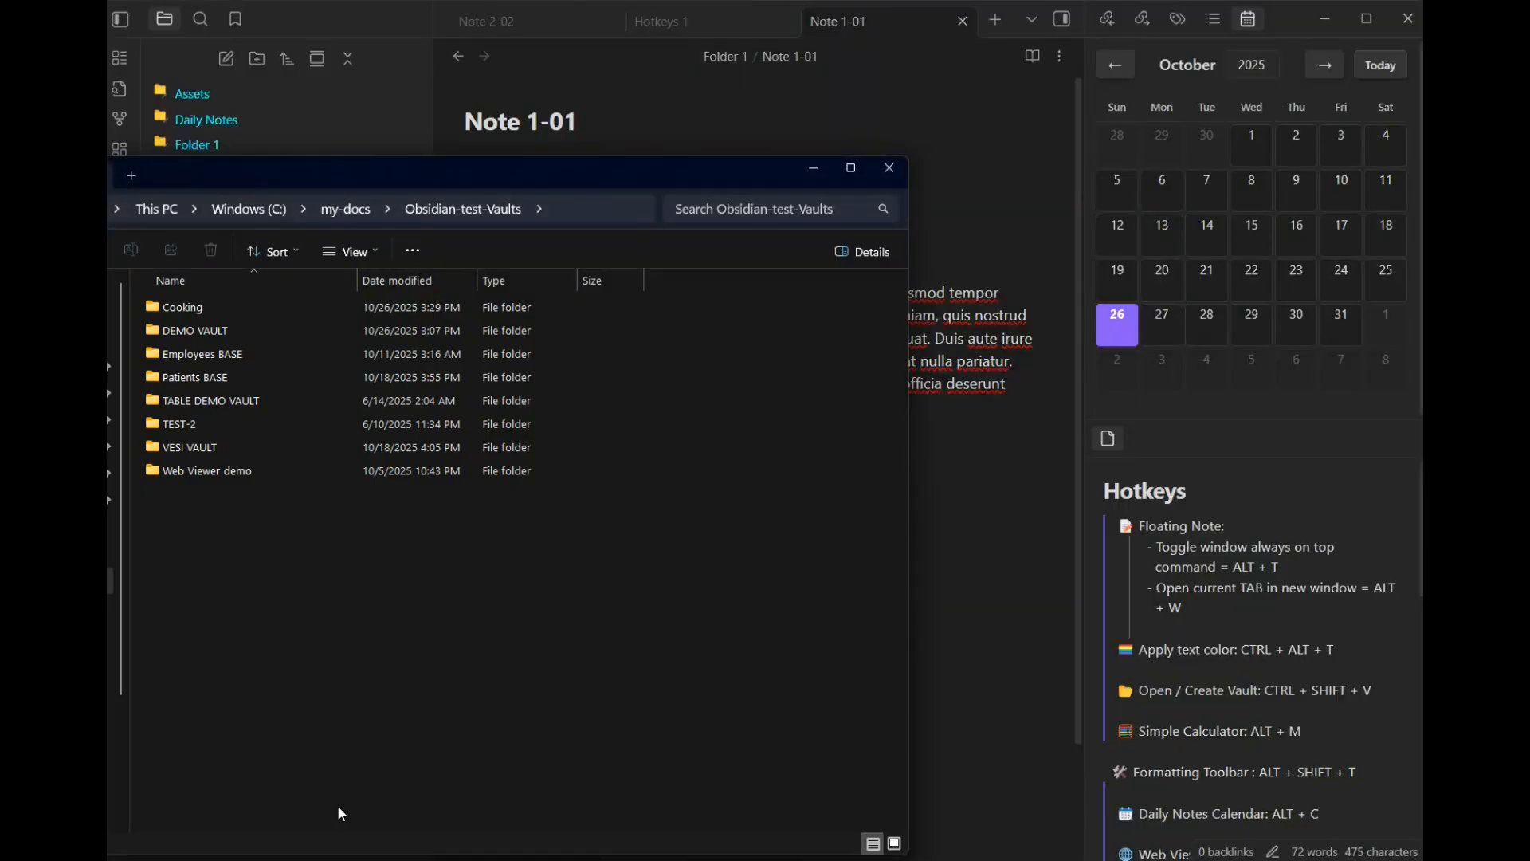
double_click(193, 333)
click(211, 309)
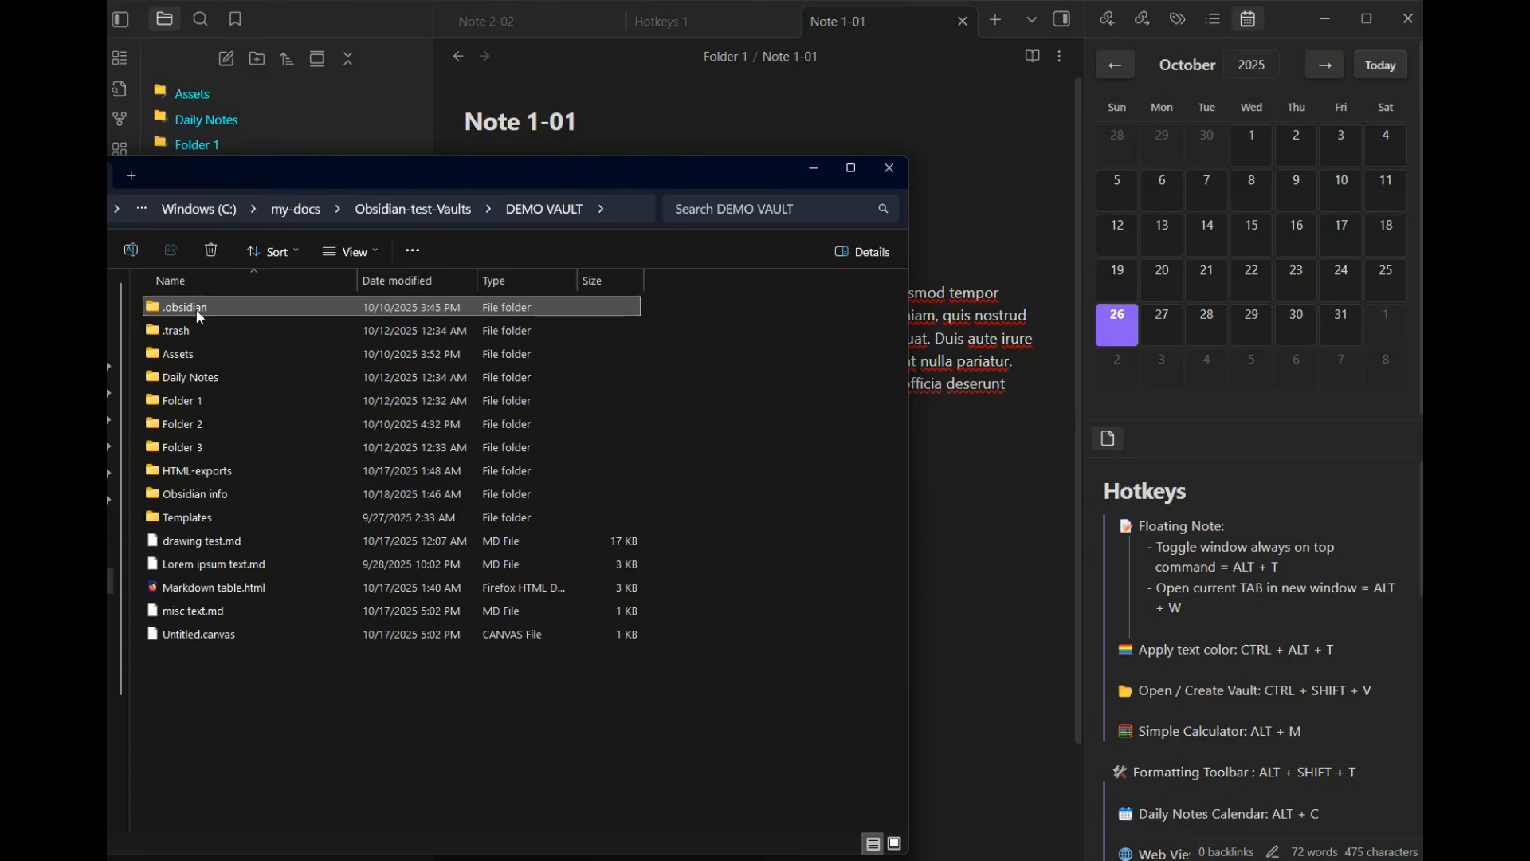
mouse_move(200, 317)
click(815, 172)
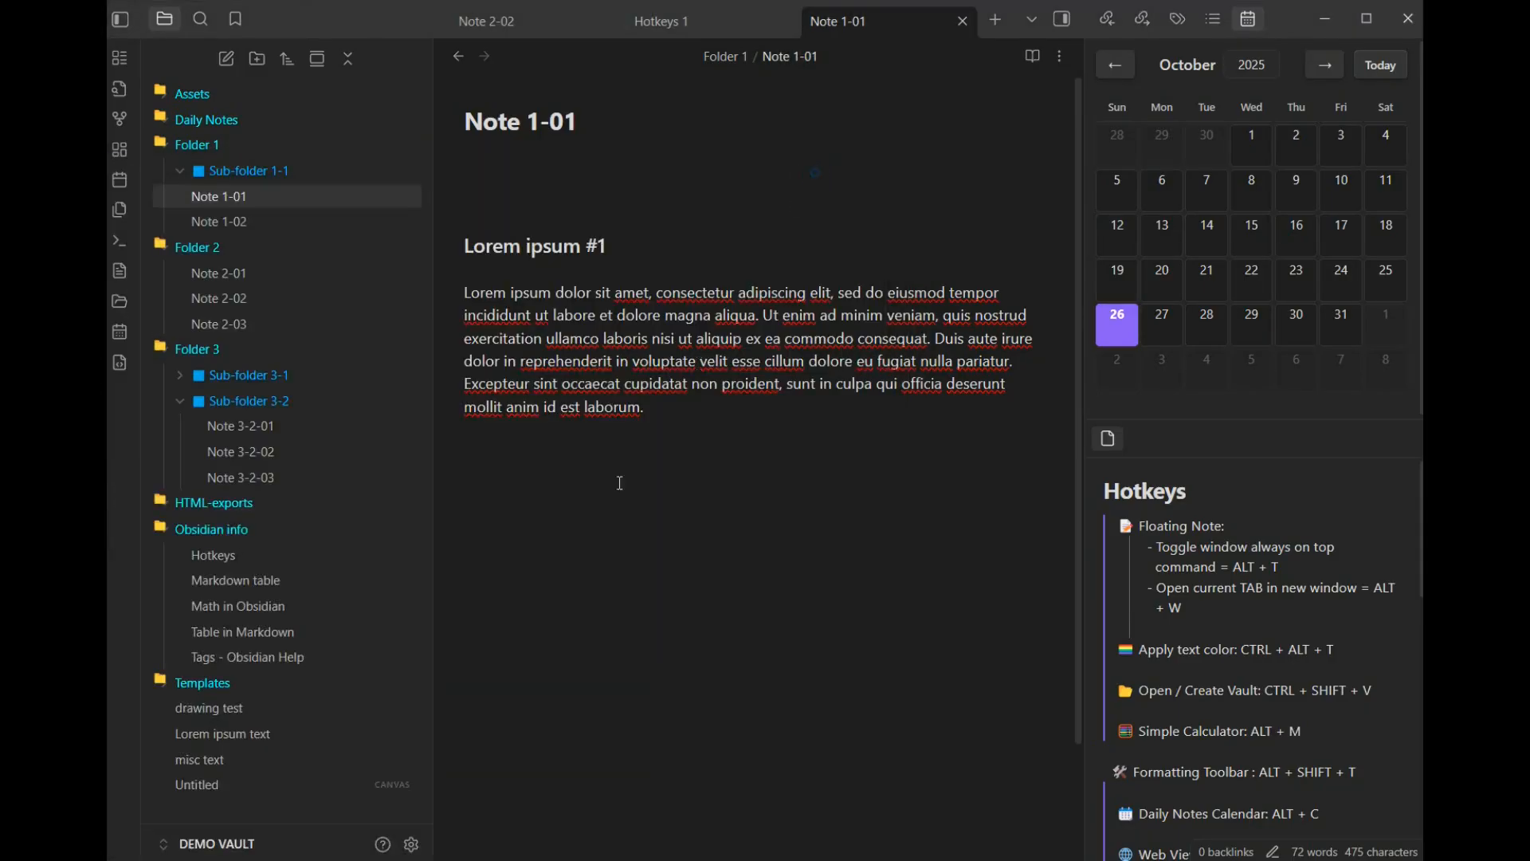
Create a local vault named TOTALLY NEW VAULT in C:\my-docs\Obsidian-test-Vaults through the vault manager
click(242, 845)
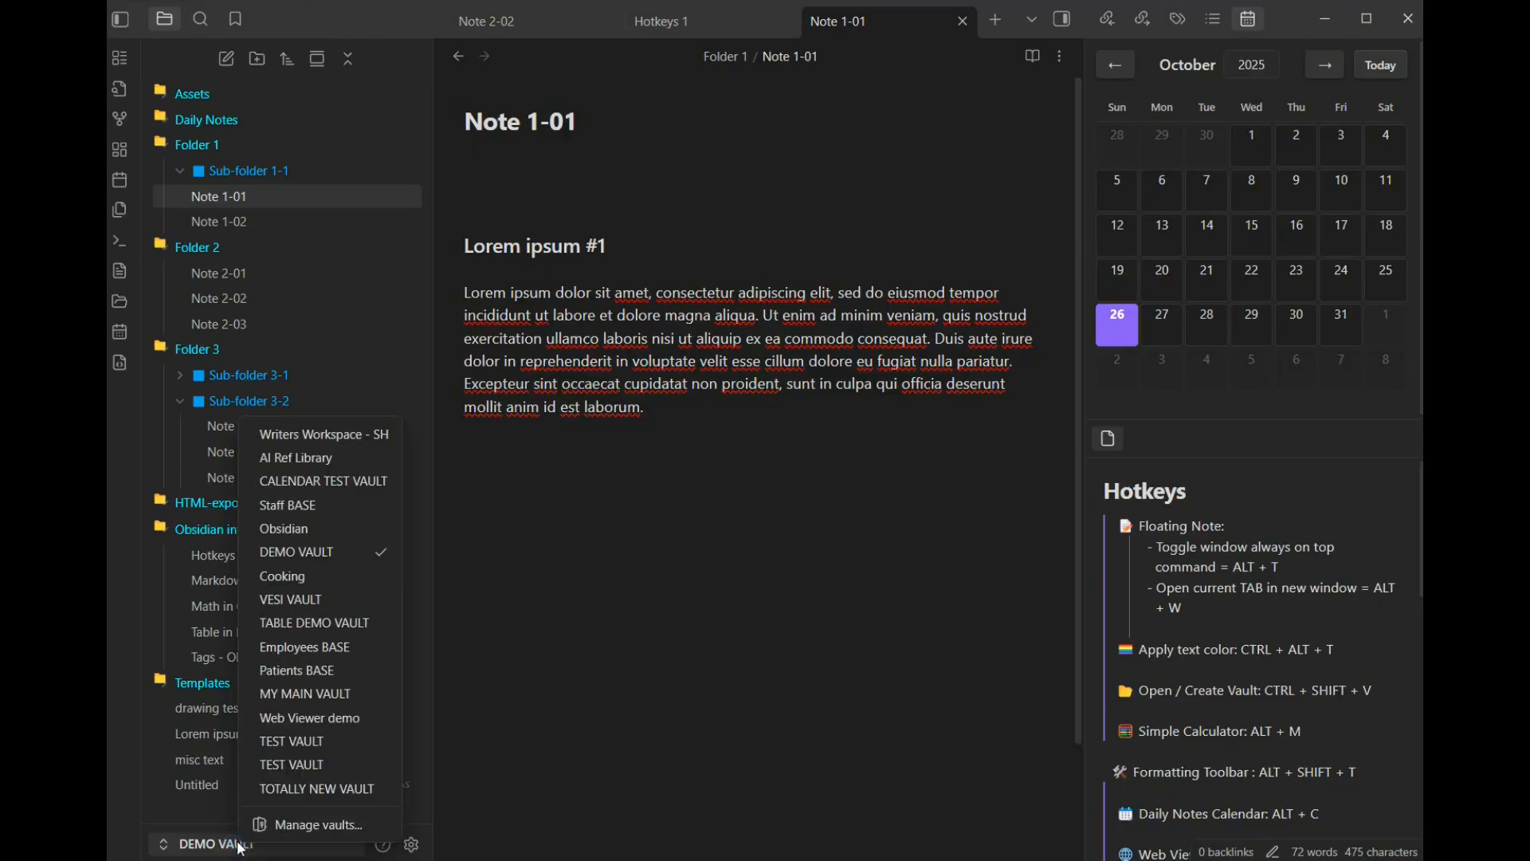
click(310, 825)
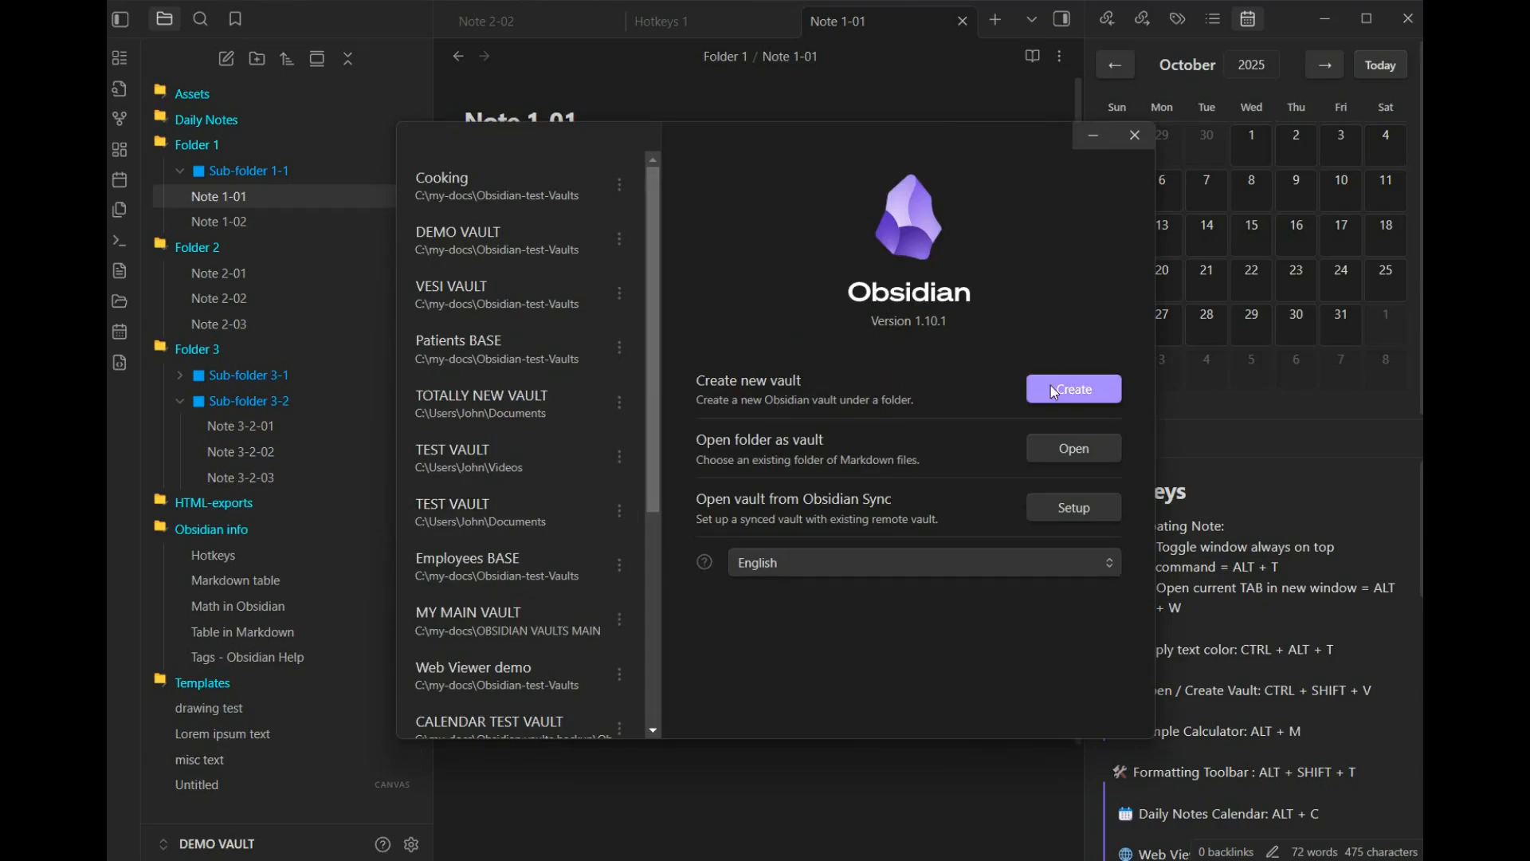
click(1077, 388)
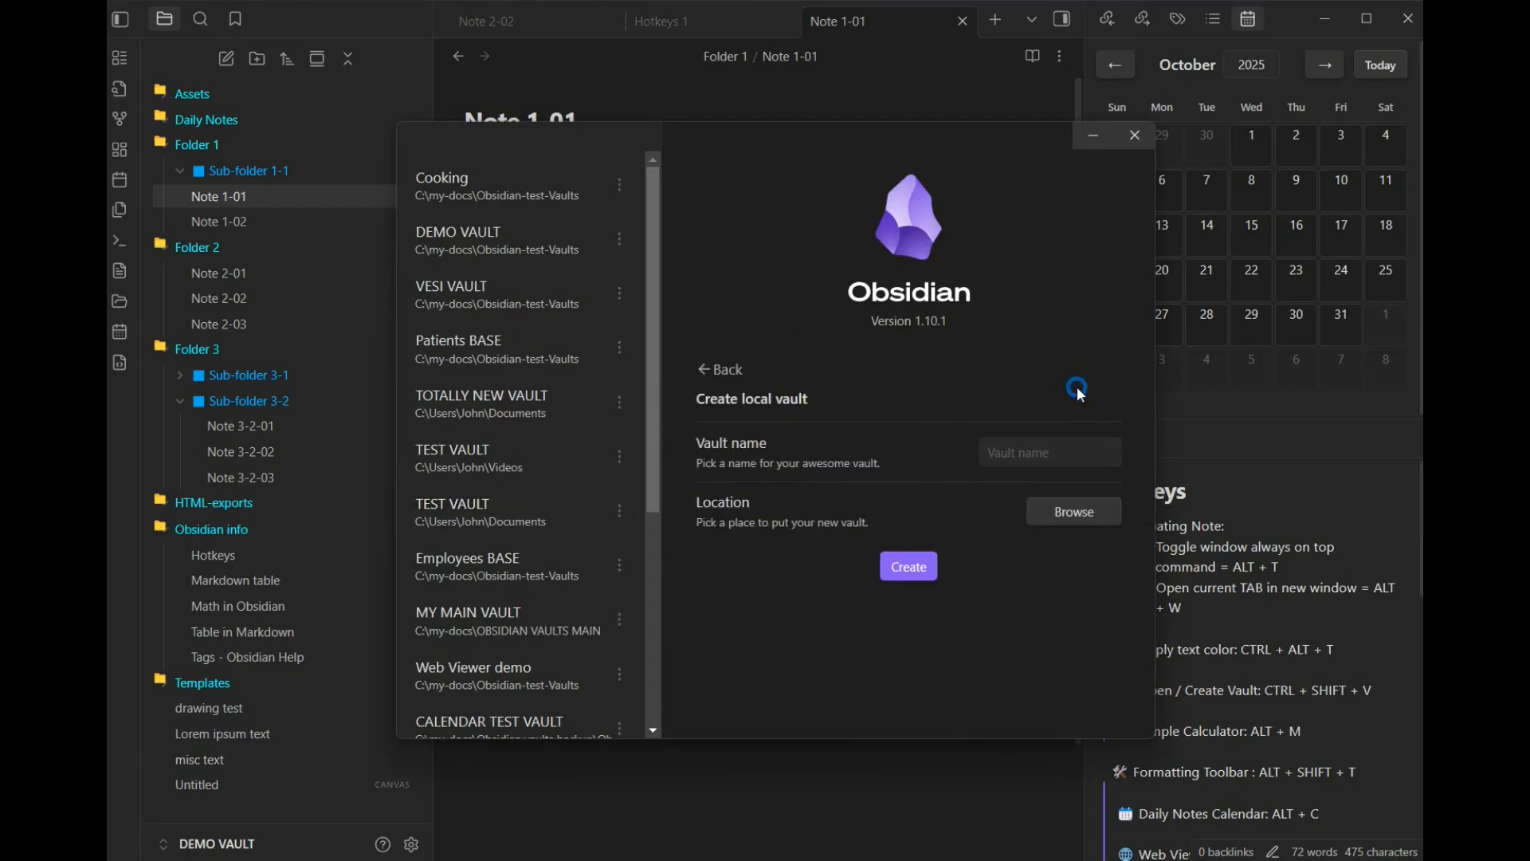
click(1021, 454)
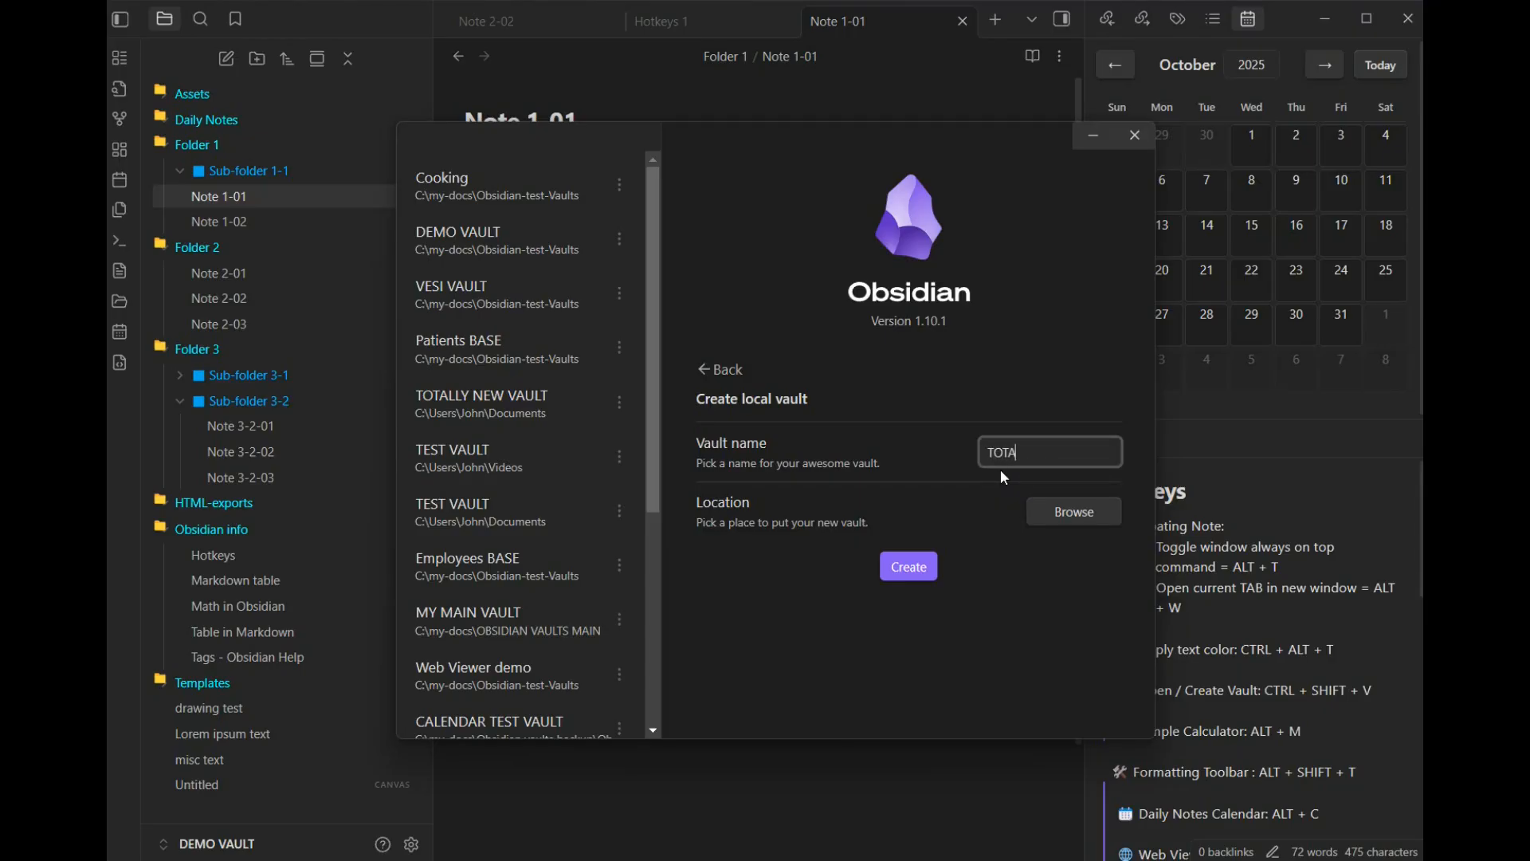
text(TOTALLY NEW VAULT)
click(1074, 511)
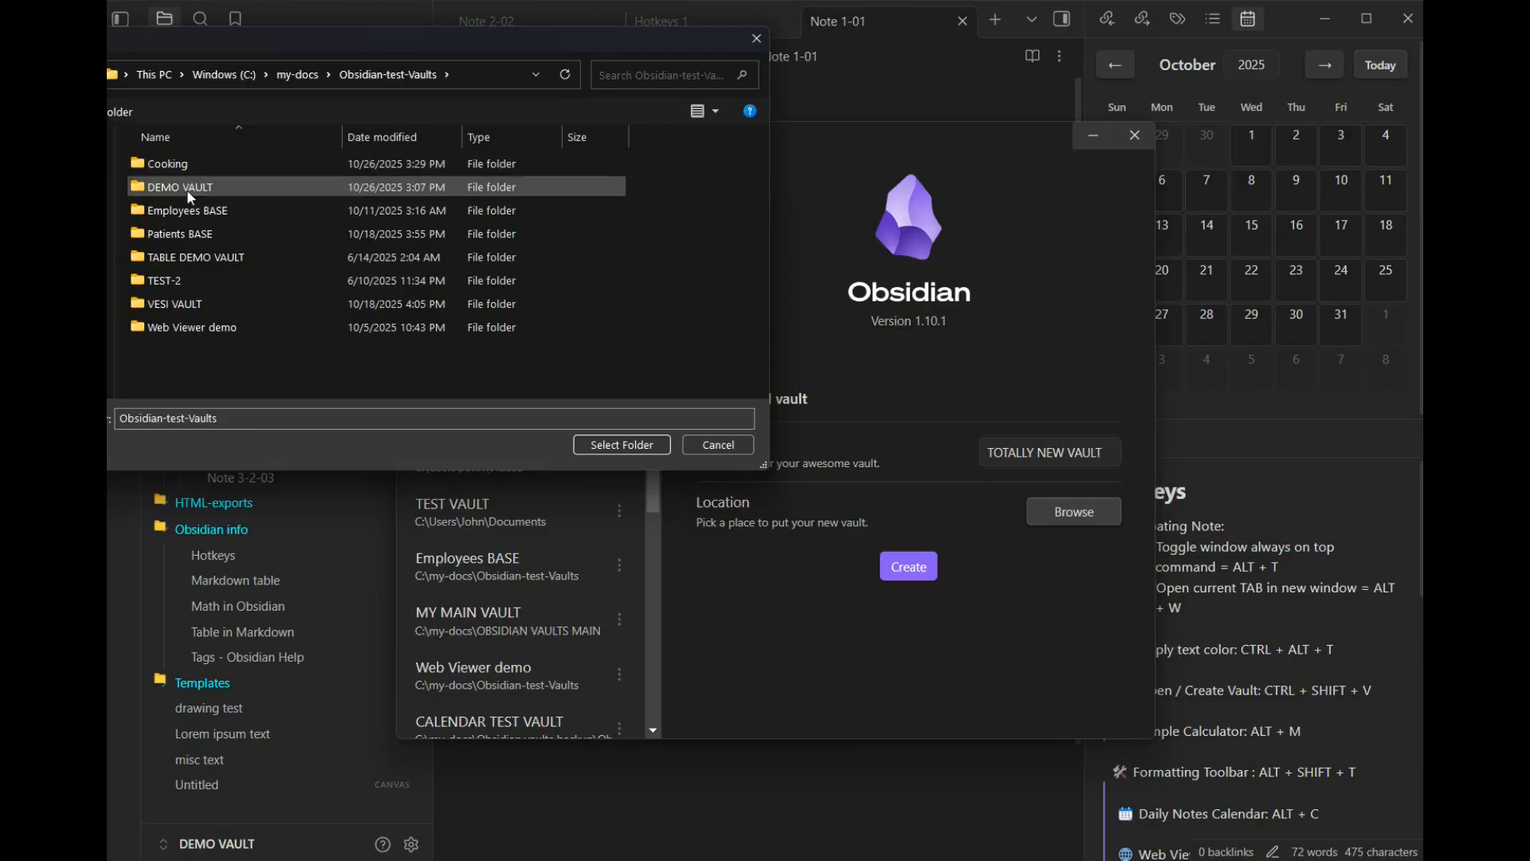
click(609, 445)
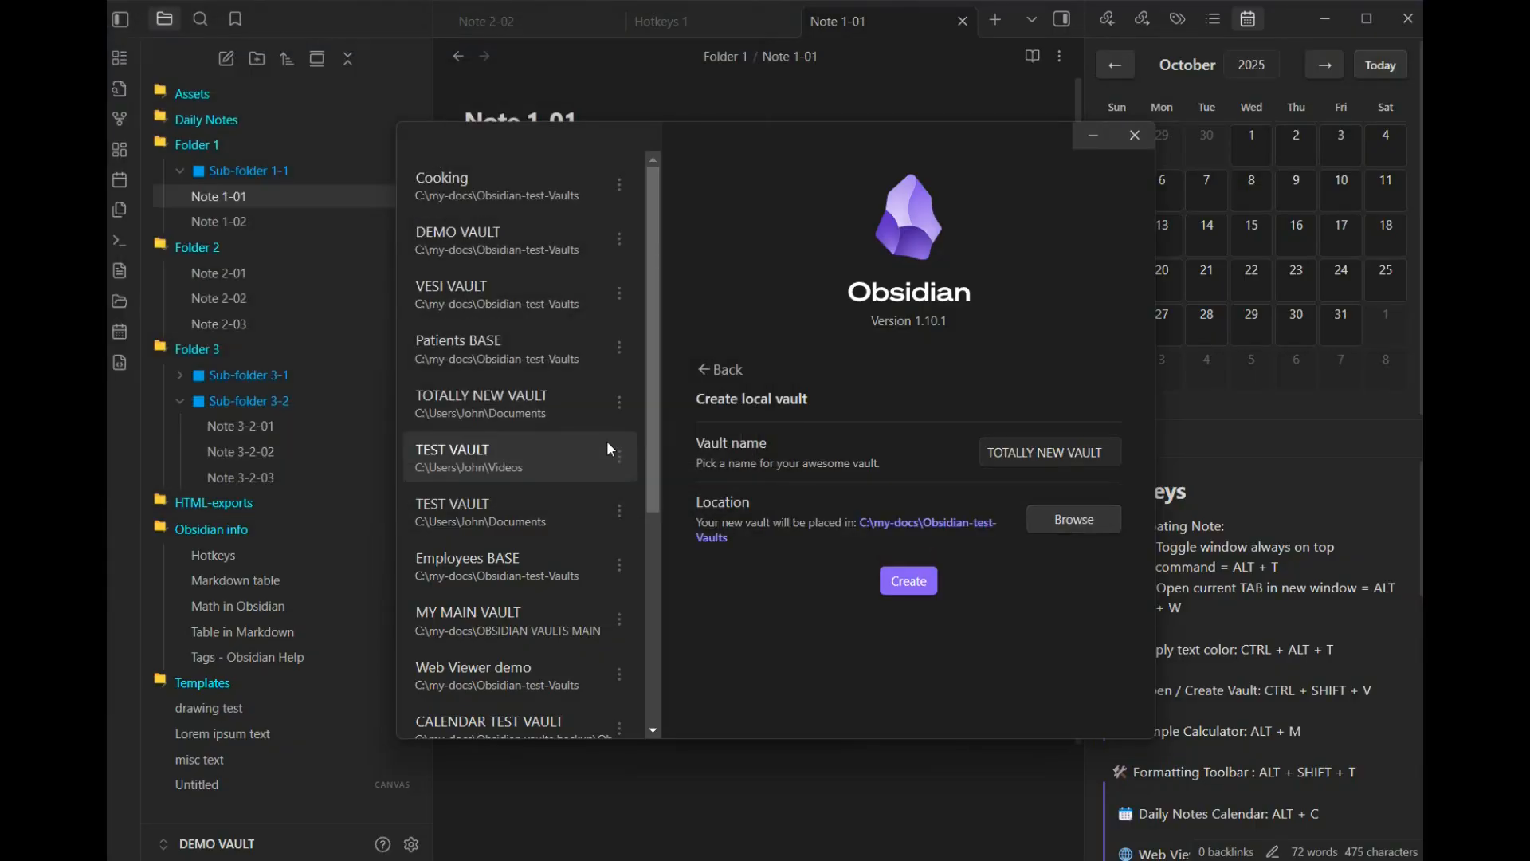
click(910, 585)
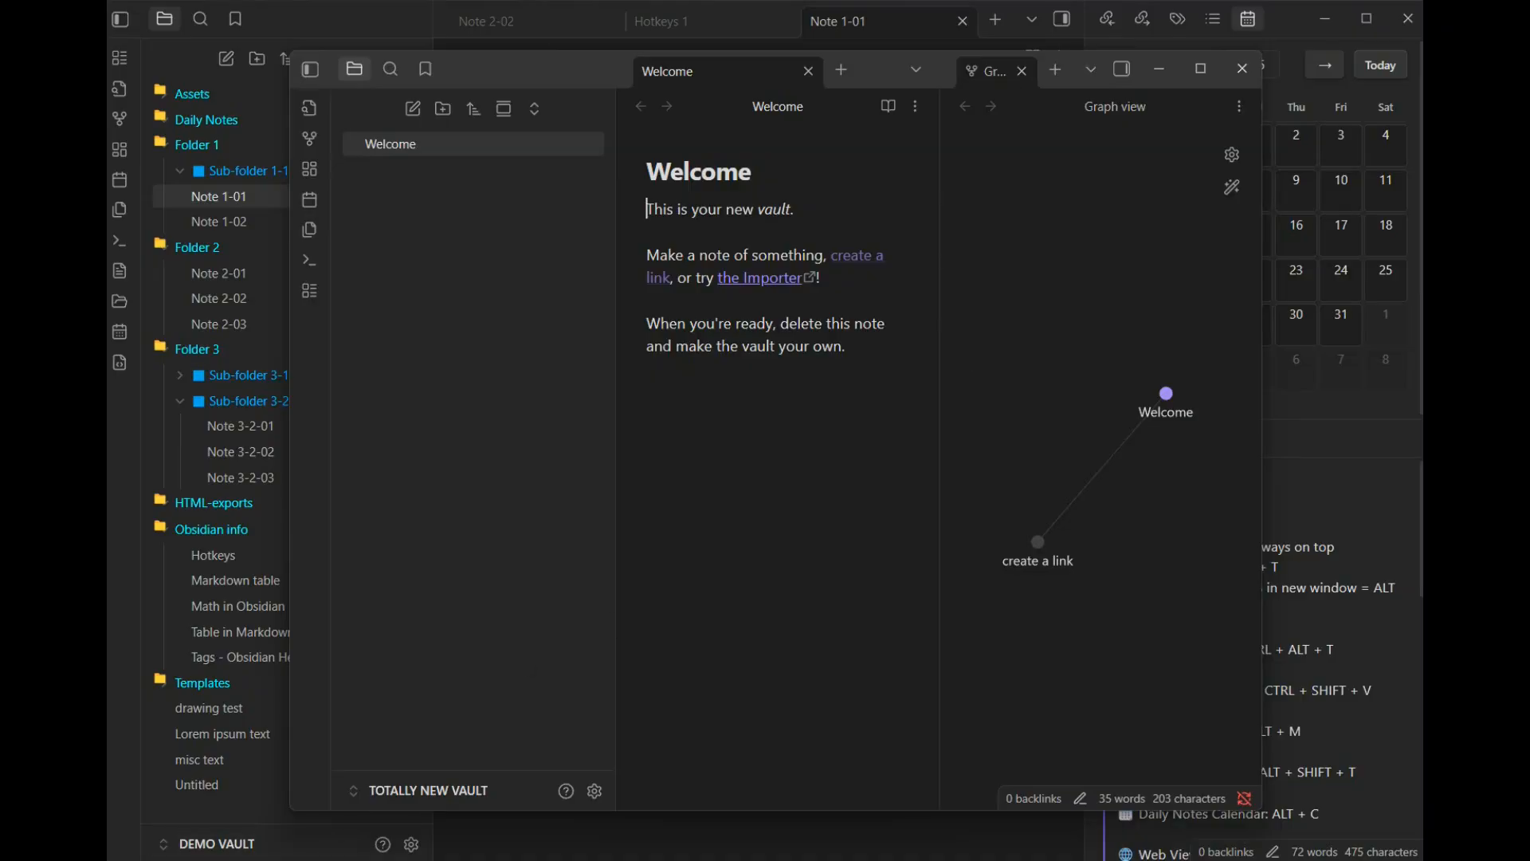
Check the Obsidian-test-Vaults folder in File Explorer for the TOTALLY NEW VAULT folder, and minimize the window
click(264, 860)
click(335, 797)
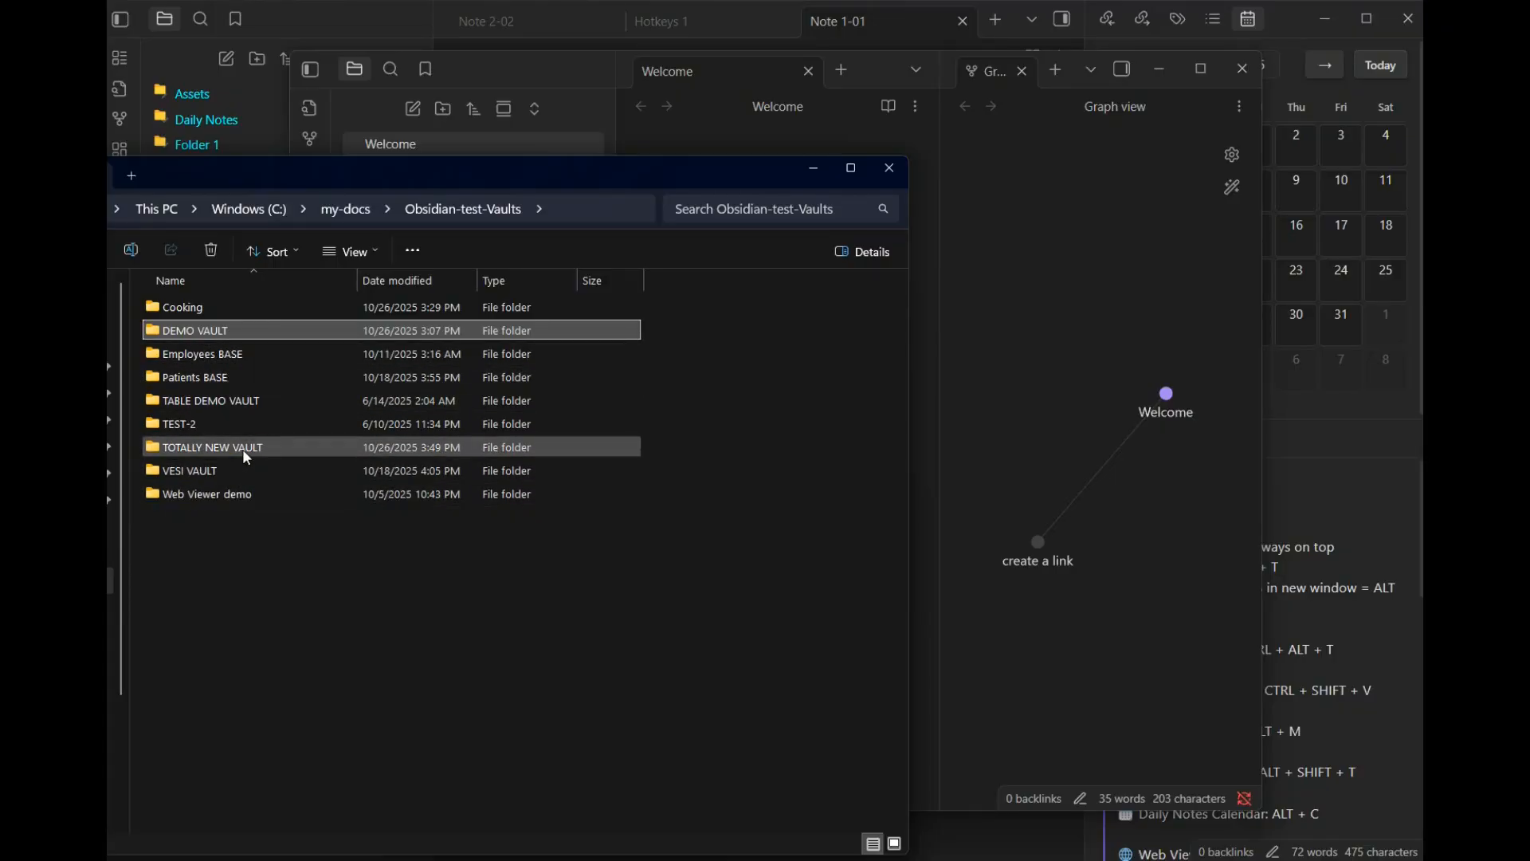
click(814, 168)
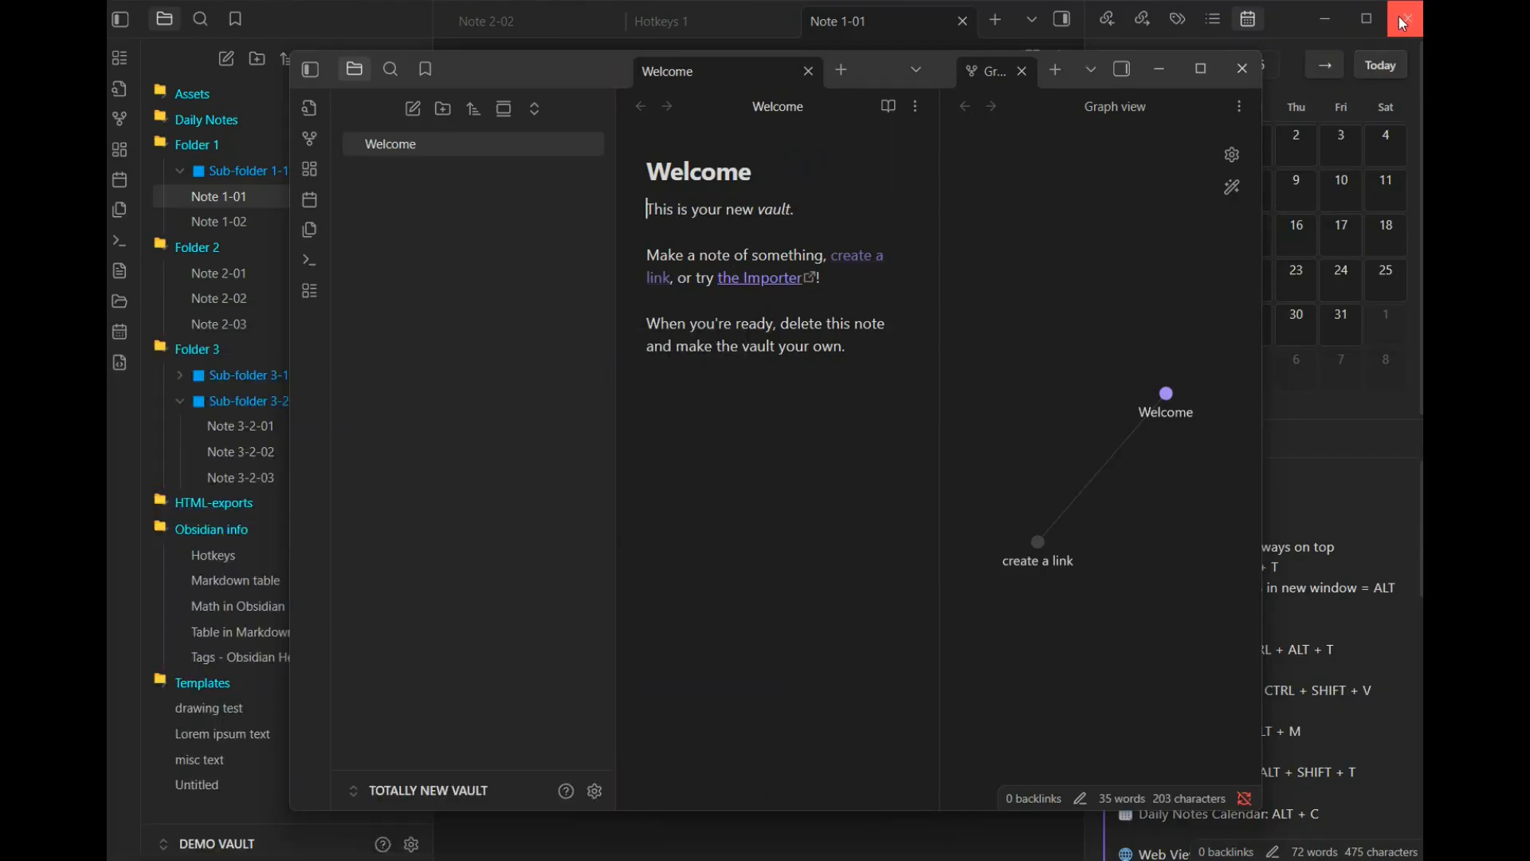
Minimize the DEMO VAULT window and enlarge the TOTALLY NEW VAULT window on both sides and upward
click(1327, 16)
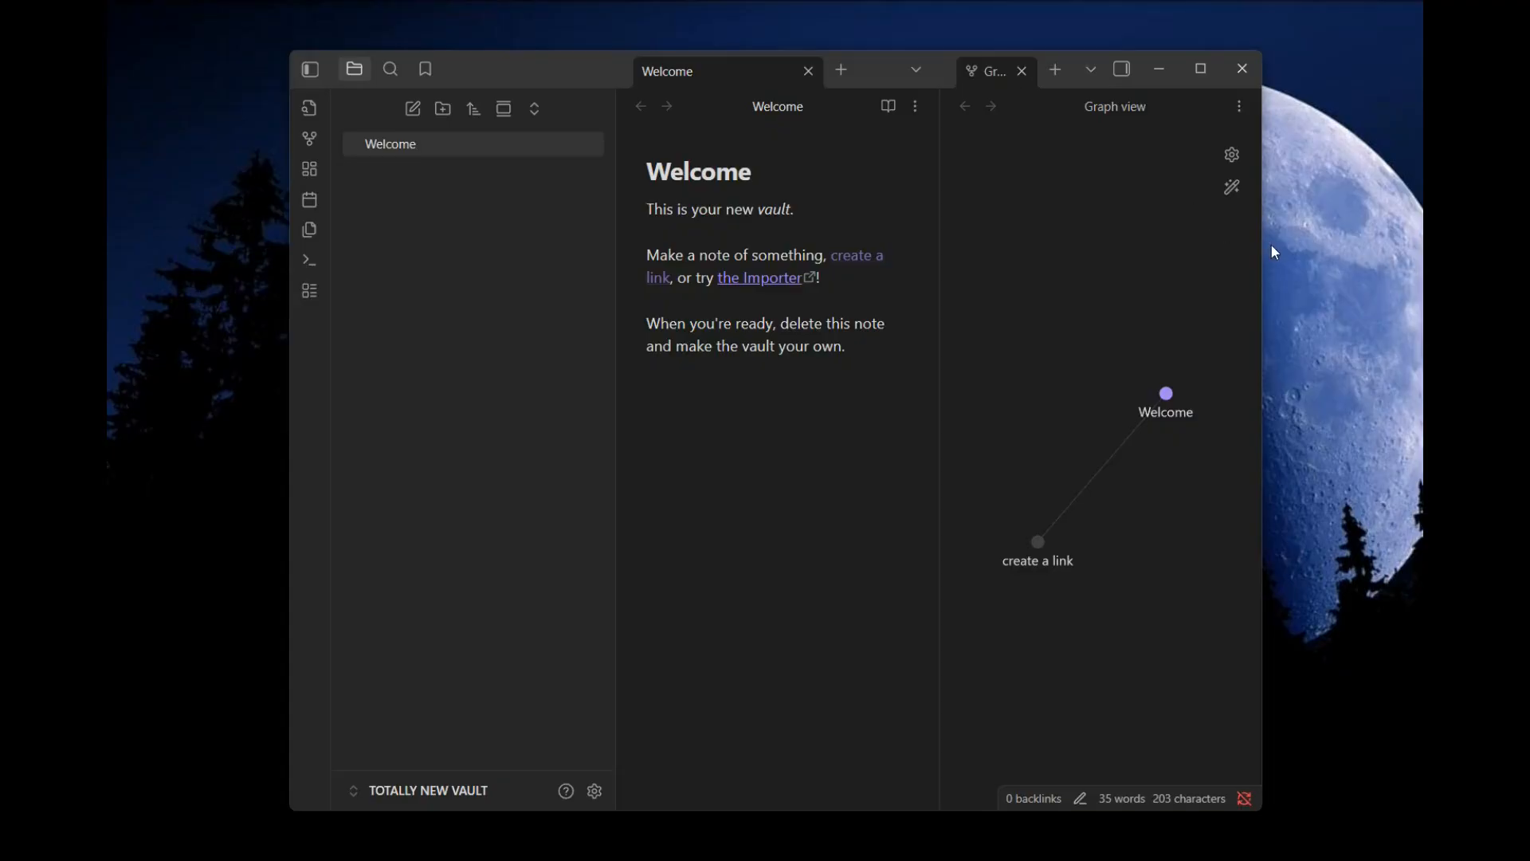
drag(1262, 241, 1344, 237)
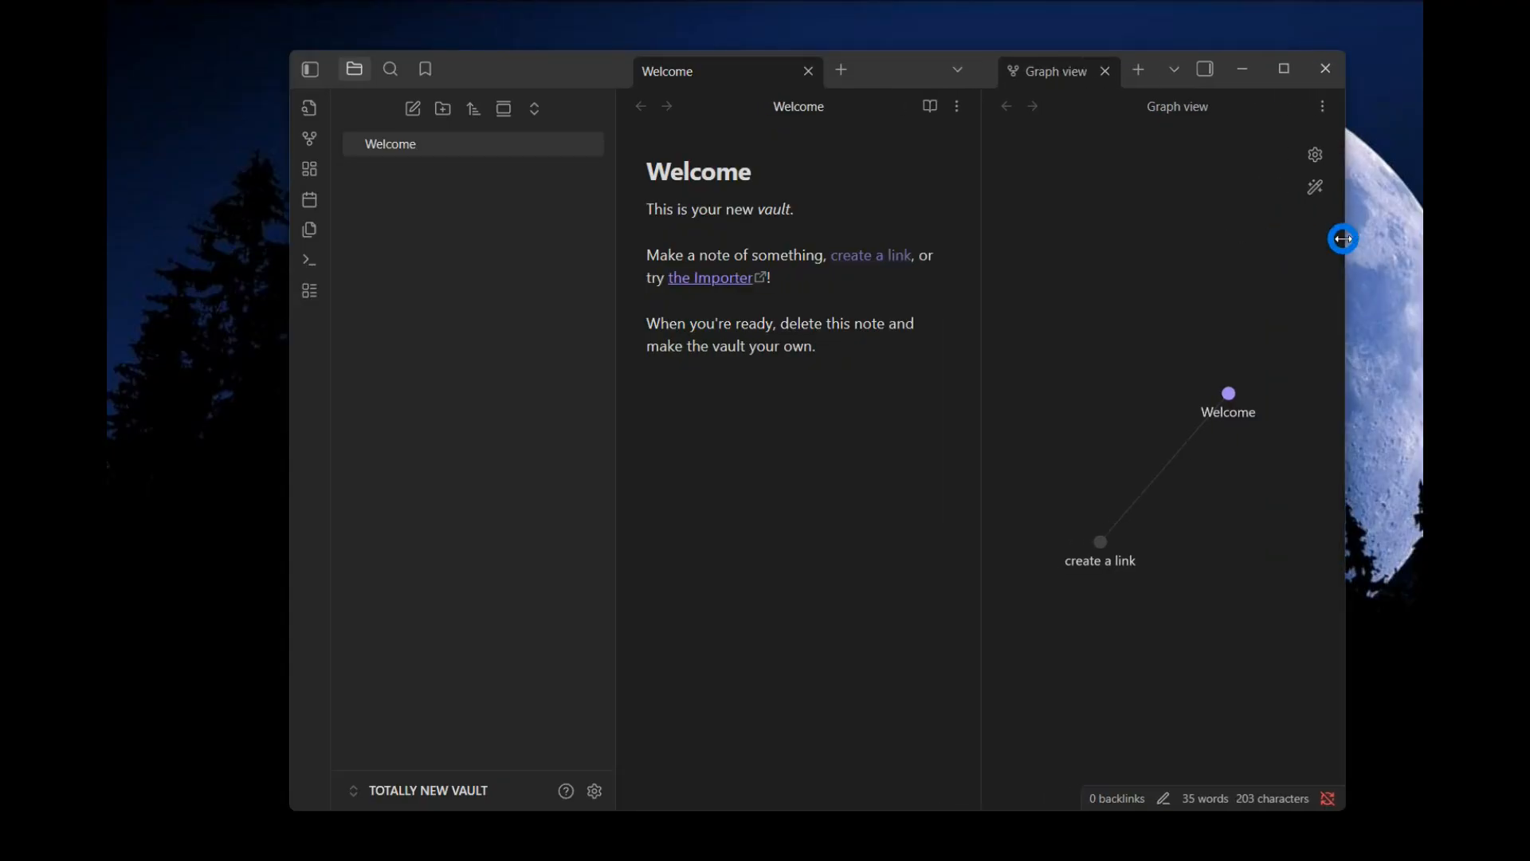
drag(290, 330, 184, 349)
drag(824, 51, 824, 11)
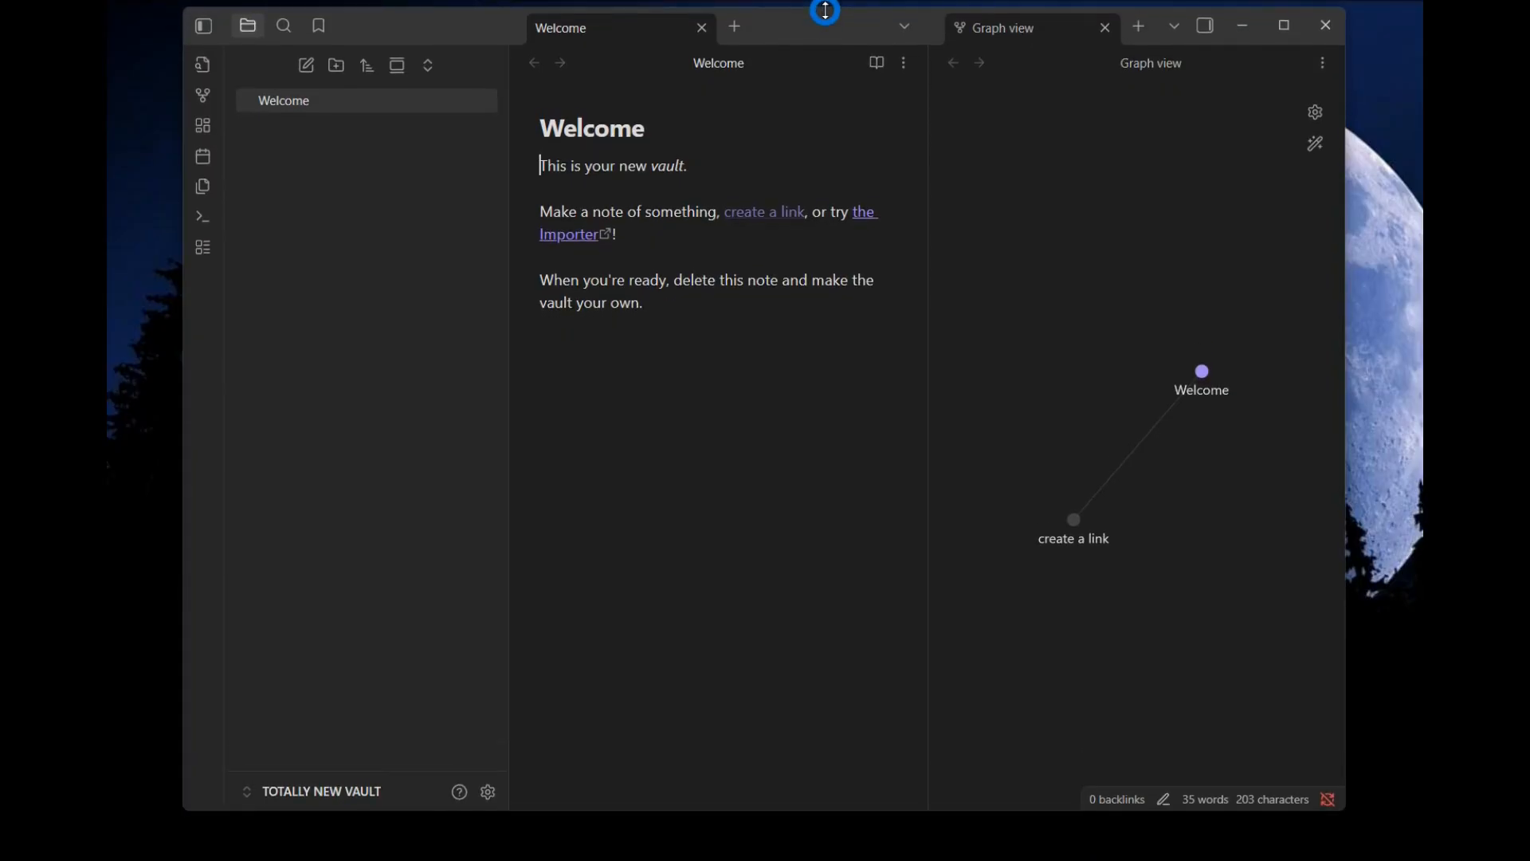
Close the graph view, show the backlinks sidebar and slightly narrow the file list sidebar
click(1105, 28)
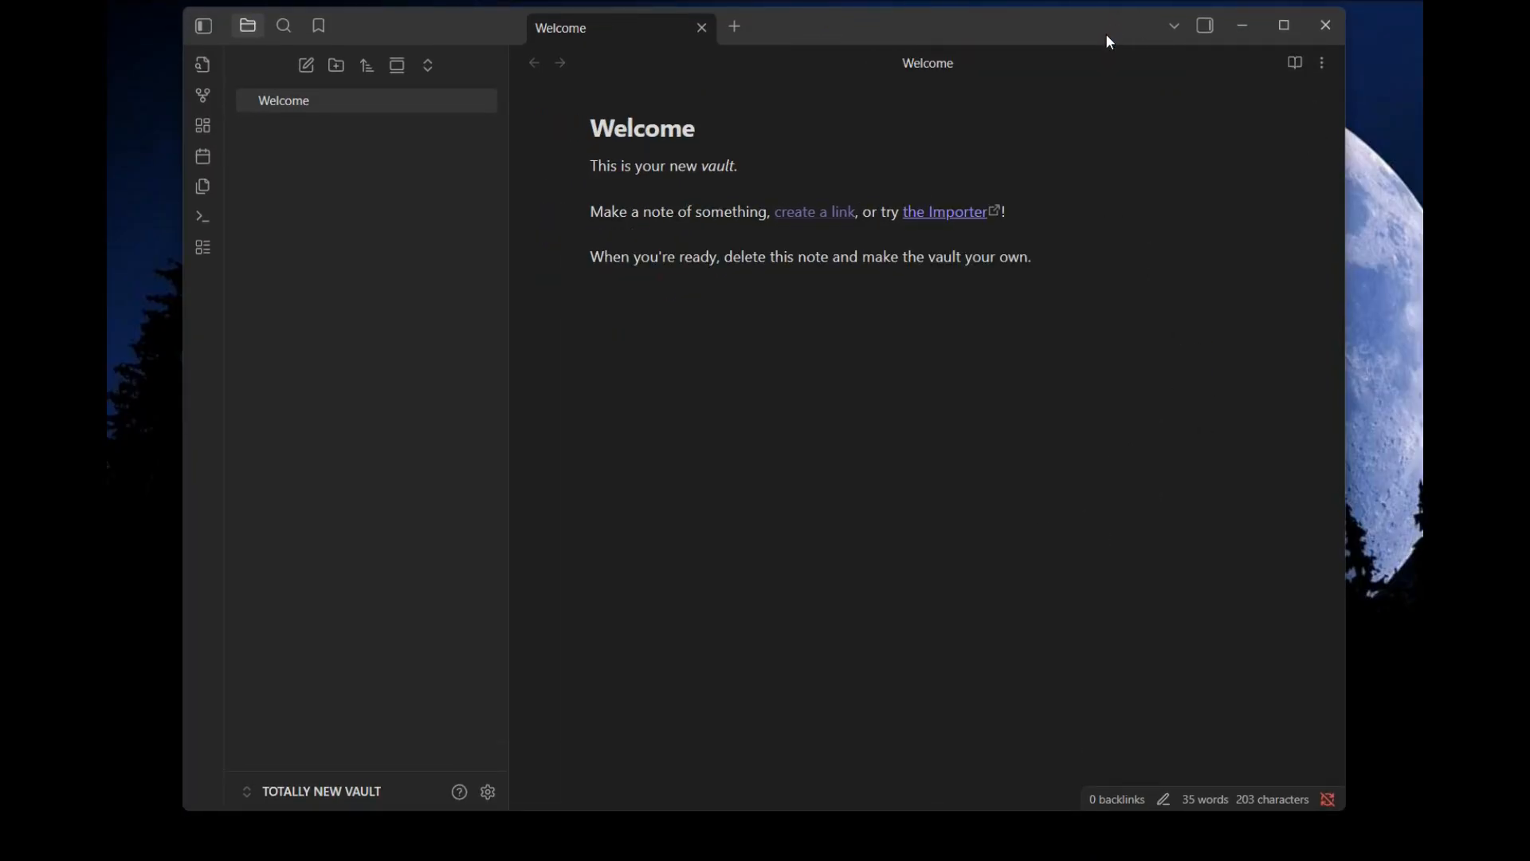
click(1208, 26)
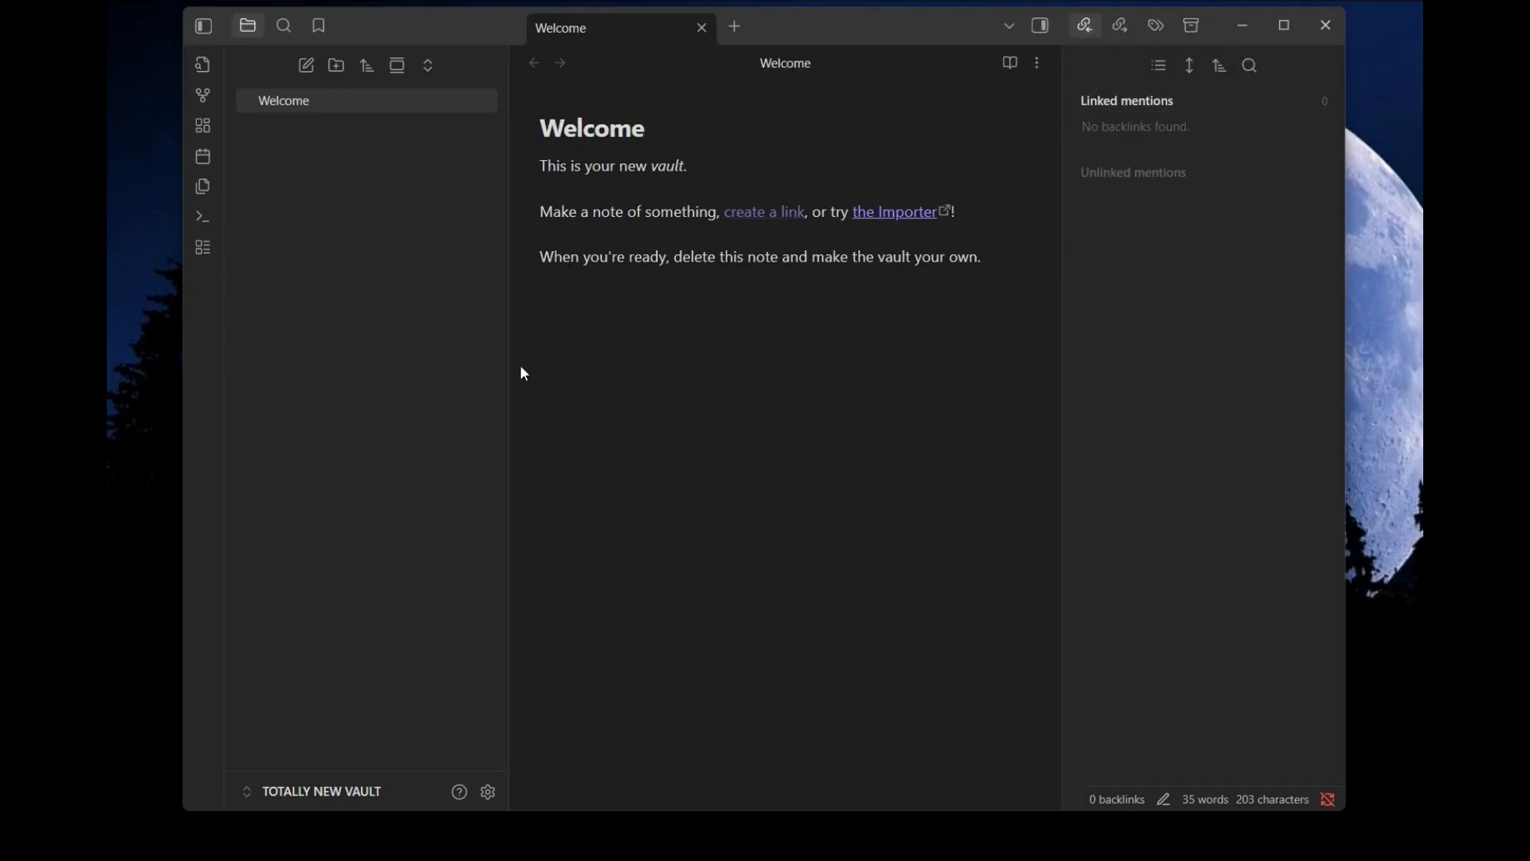
drag(507, 366, 485, 366)
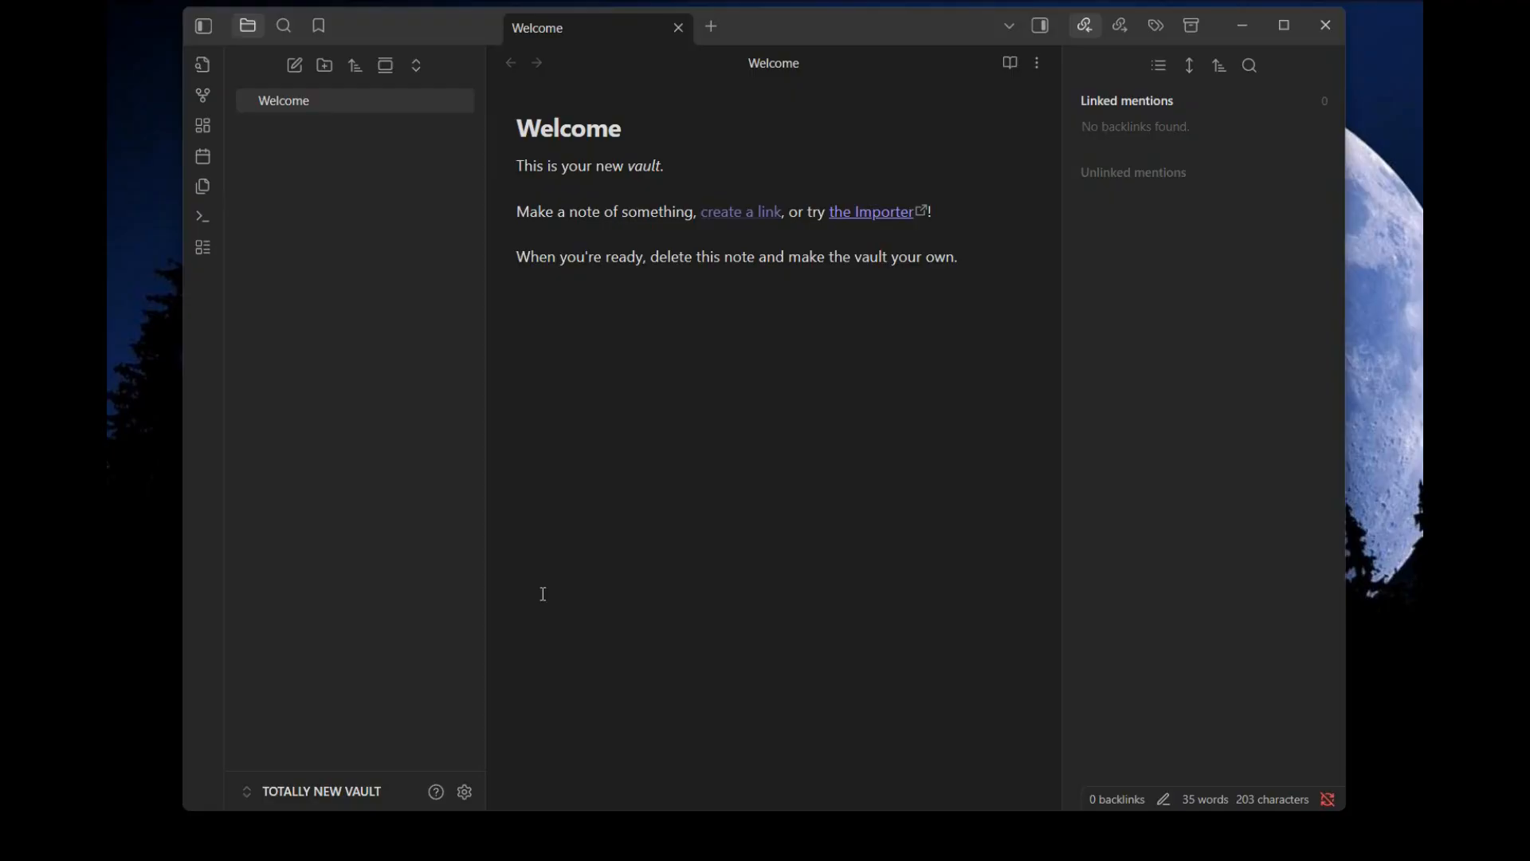
Examine the CSS snippets and community plugins settings of TOTALLY NEW VAULT, and close the settings
click(466, 793)
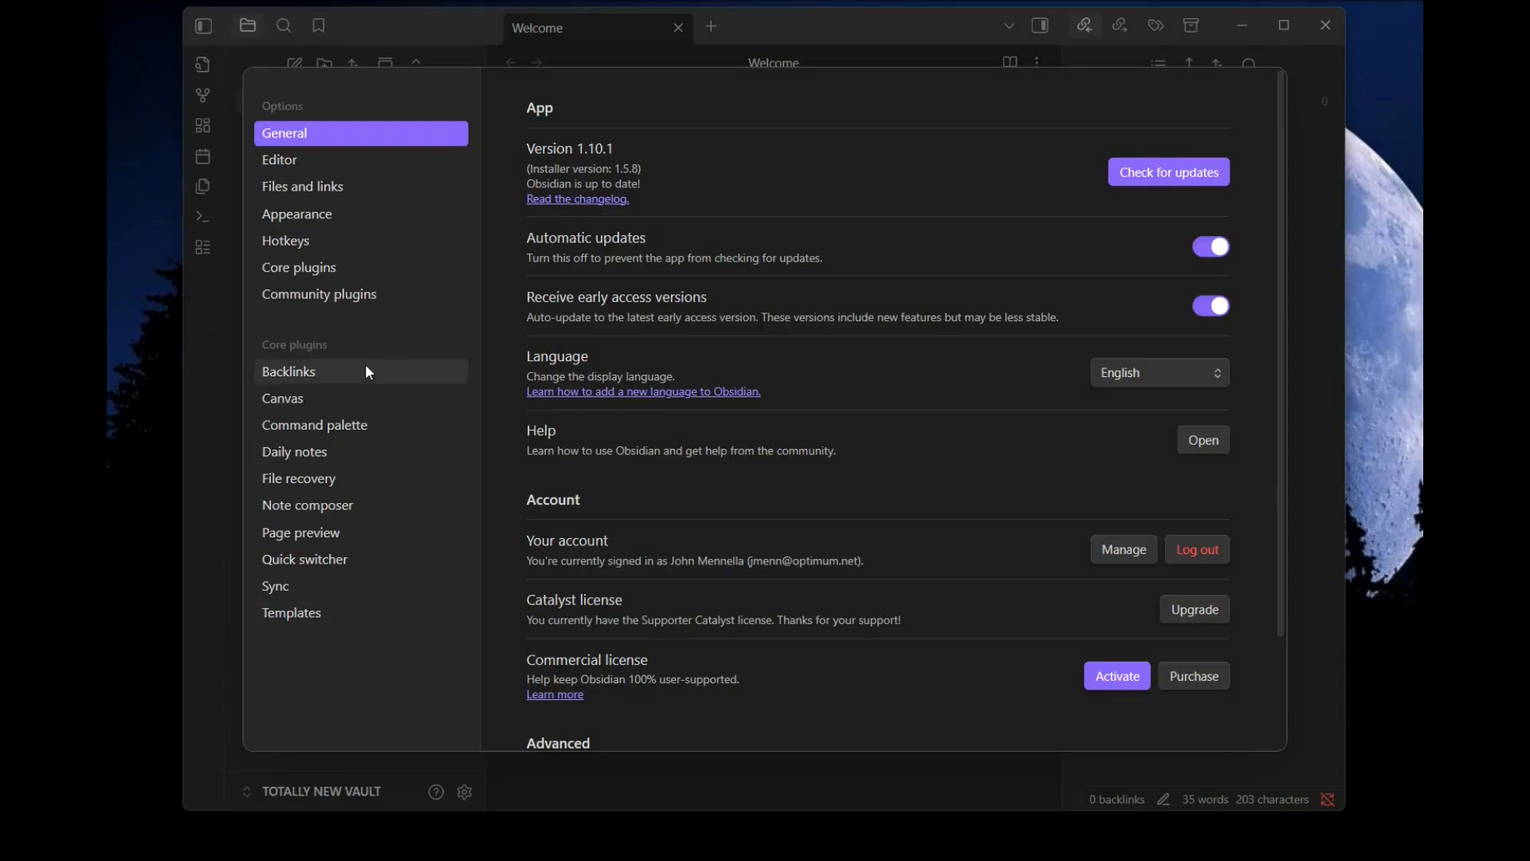
click(319, 224)
scroll(850, 375, down, 1)
scroll(848, 372, down, 8)
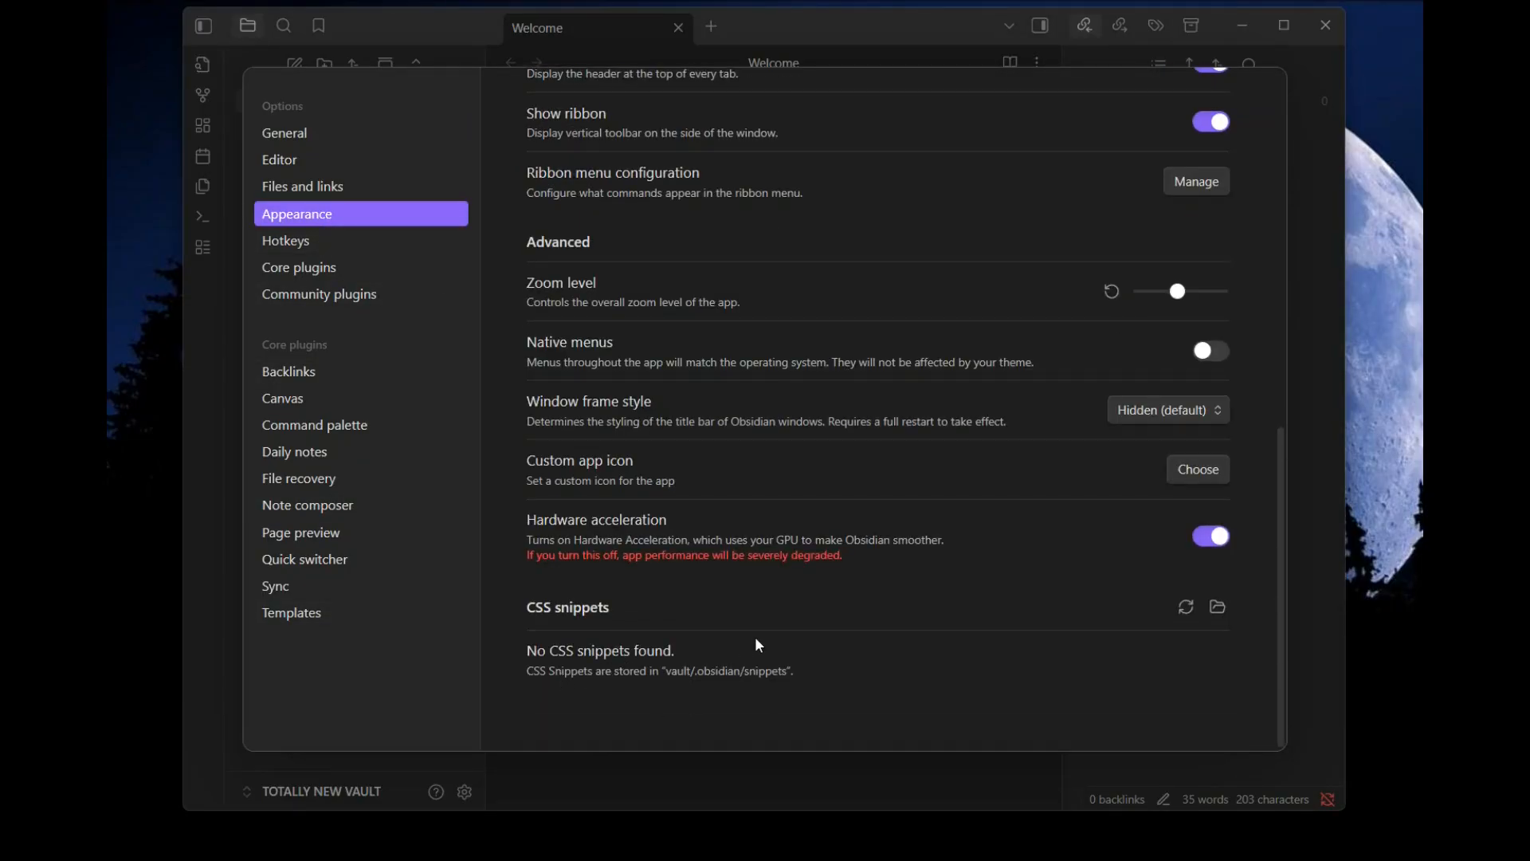
click(391, 294)
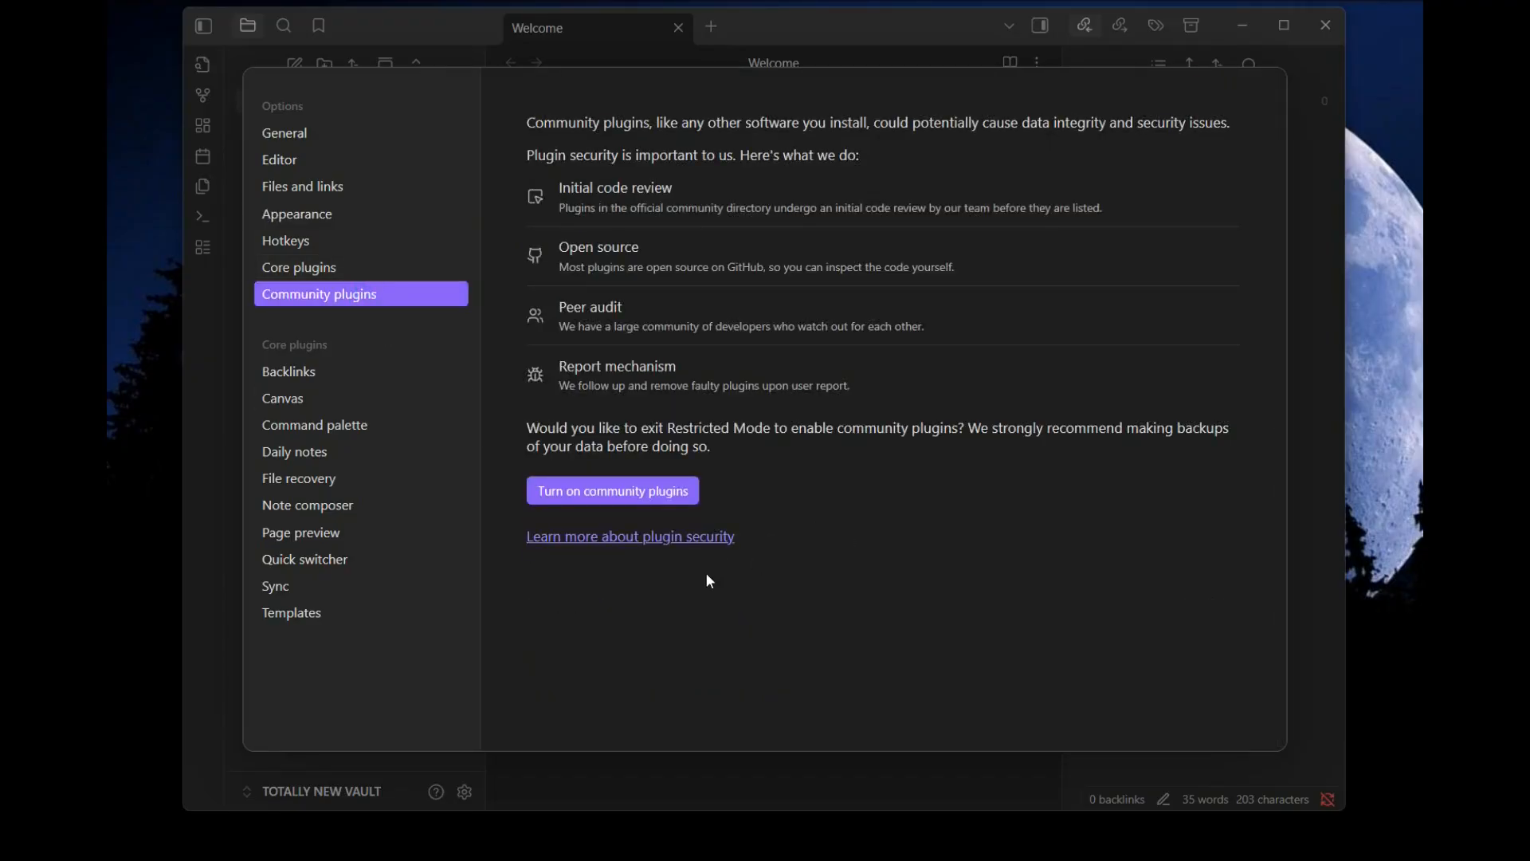
click(702, 773)
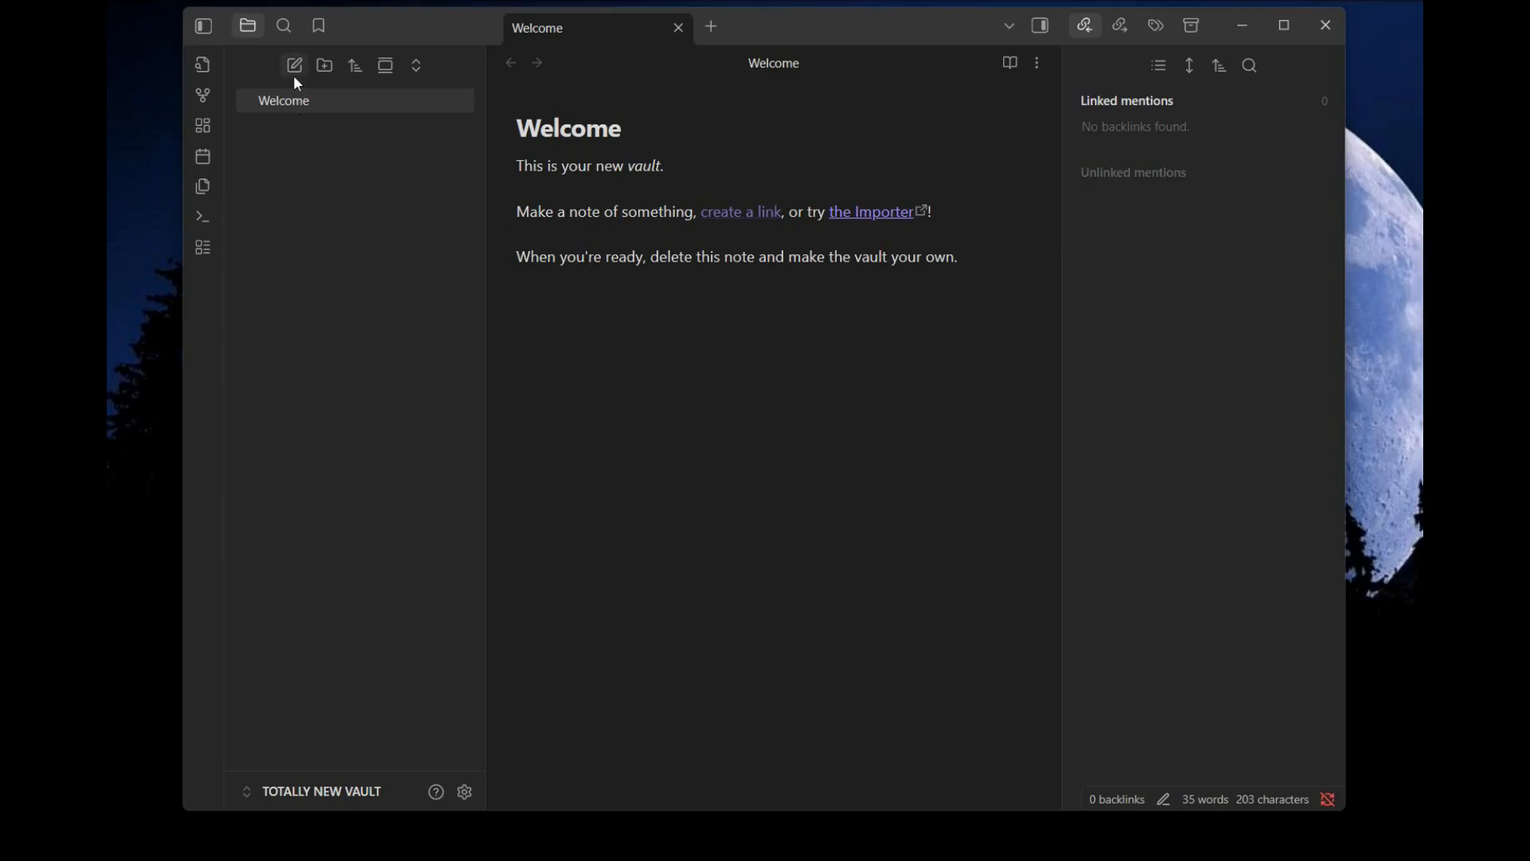
Create a folder named Folder 1 in TOTALLY NEW VAULT
click(323, 67)
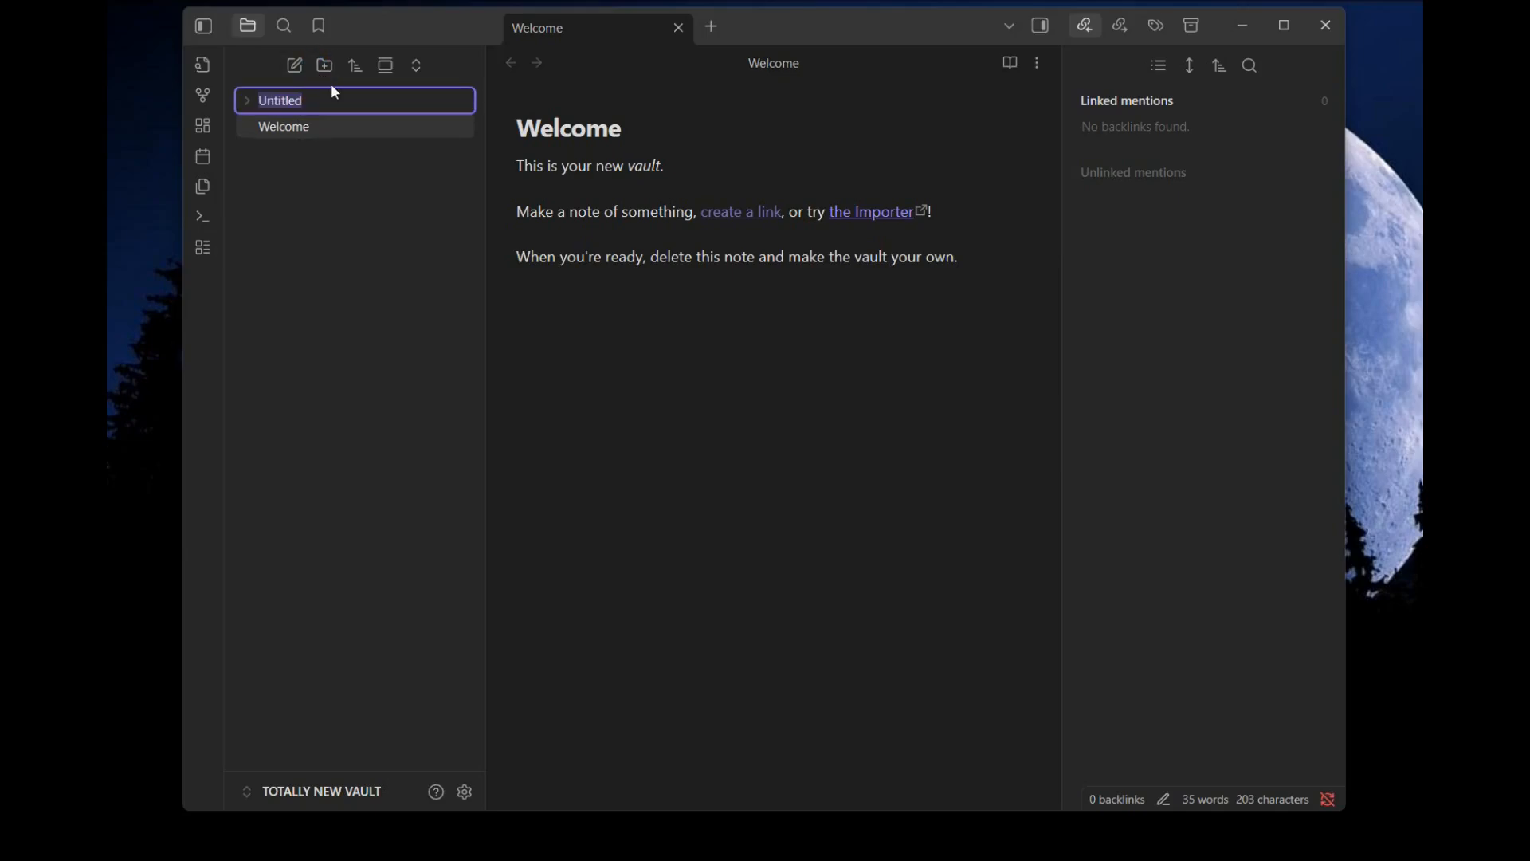
text(Folder 1)
key(Return)
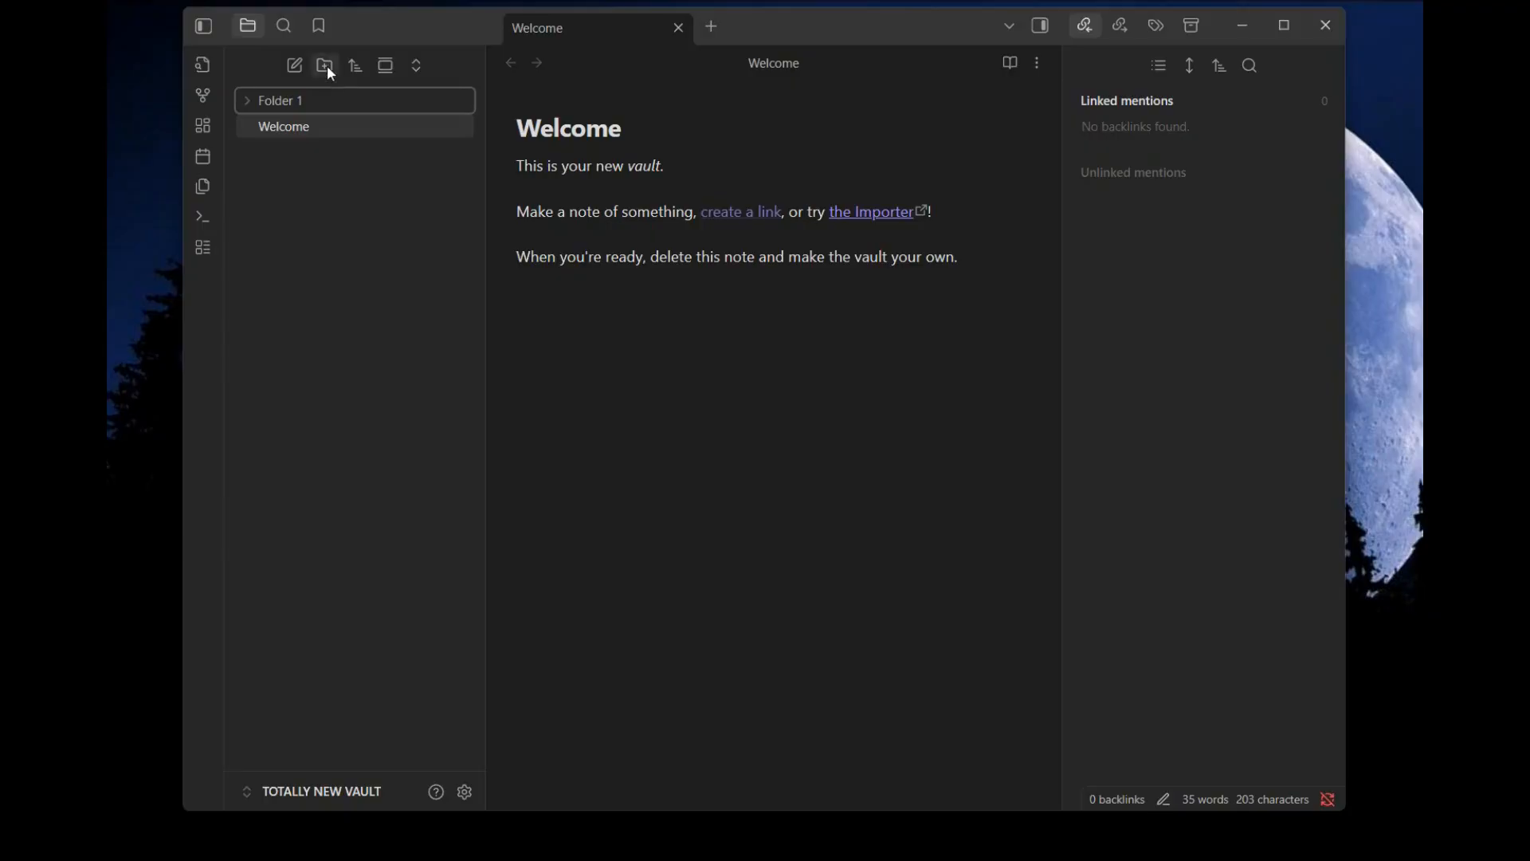
Create a second top-level folder named Folder 2 in TOTALLY NEW VAULT
click(325, 65)
text(Fo)
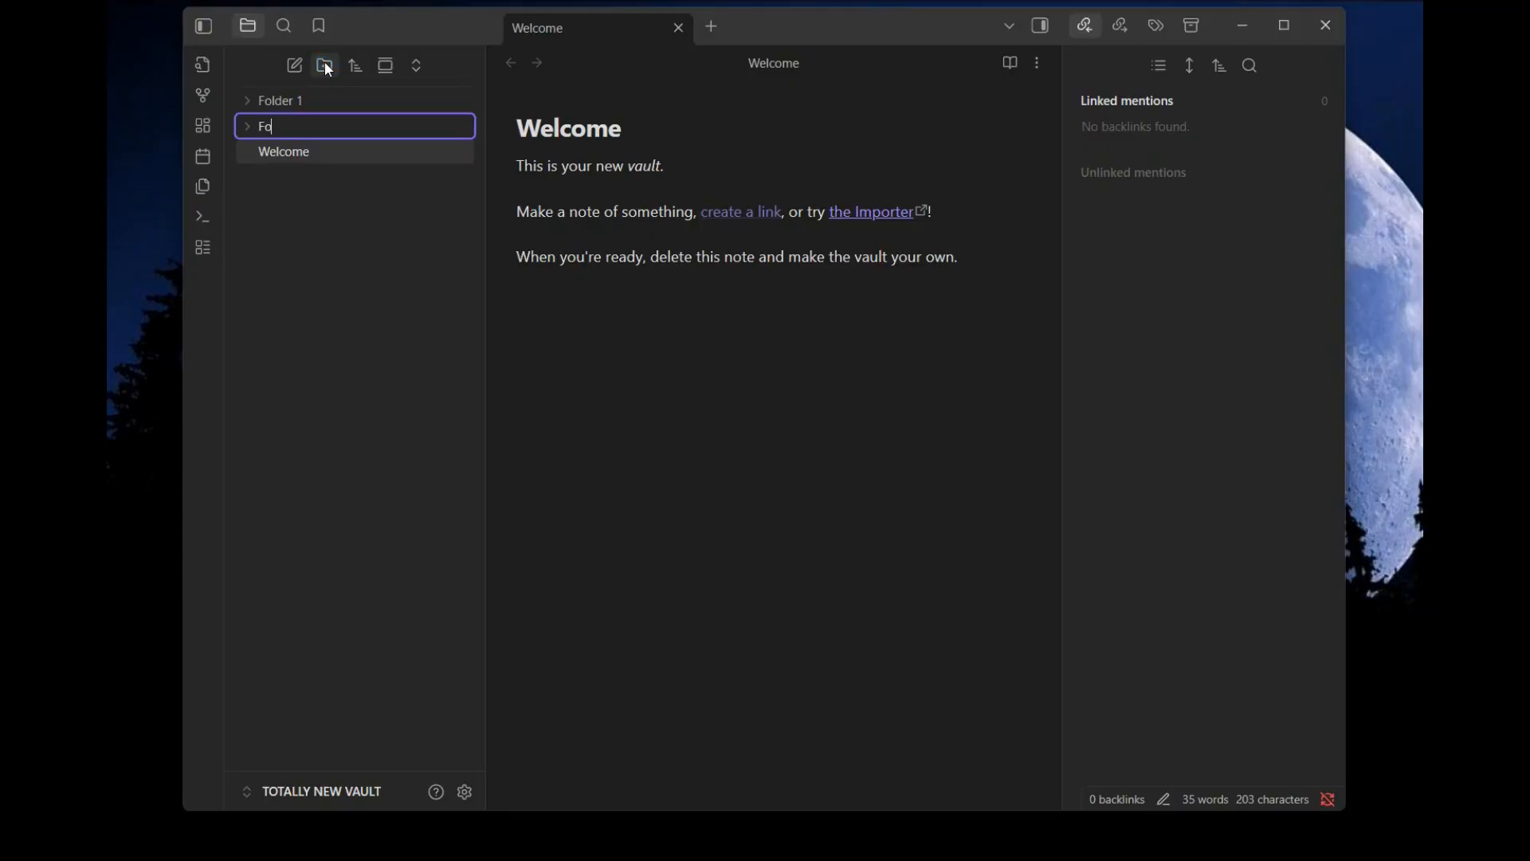
text(lder 2)
key(Return)
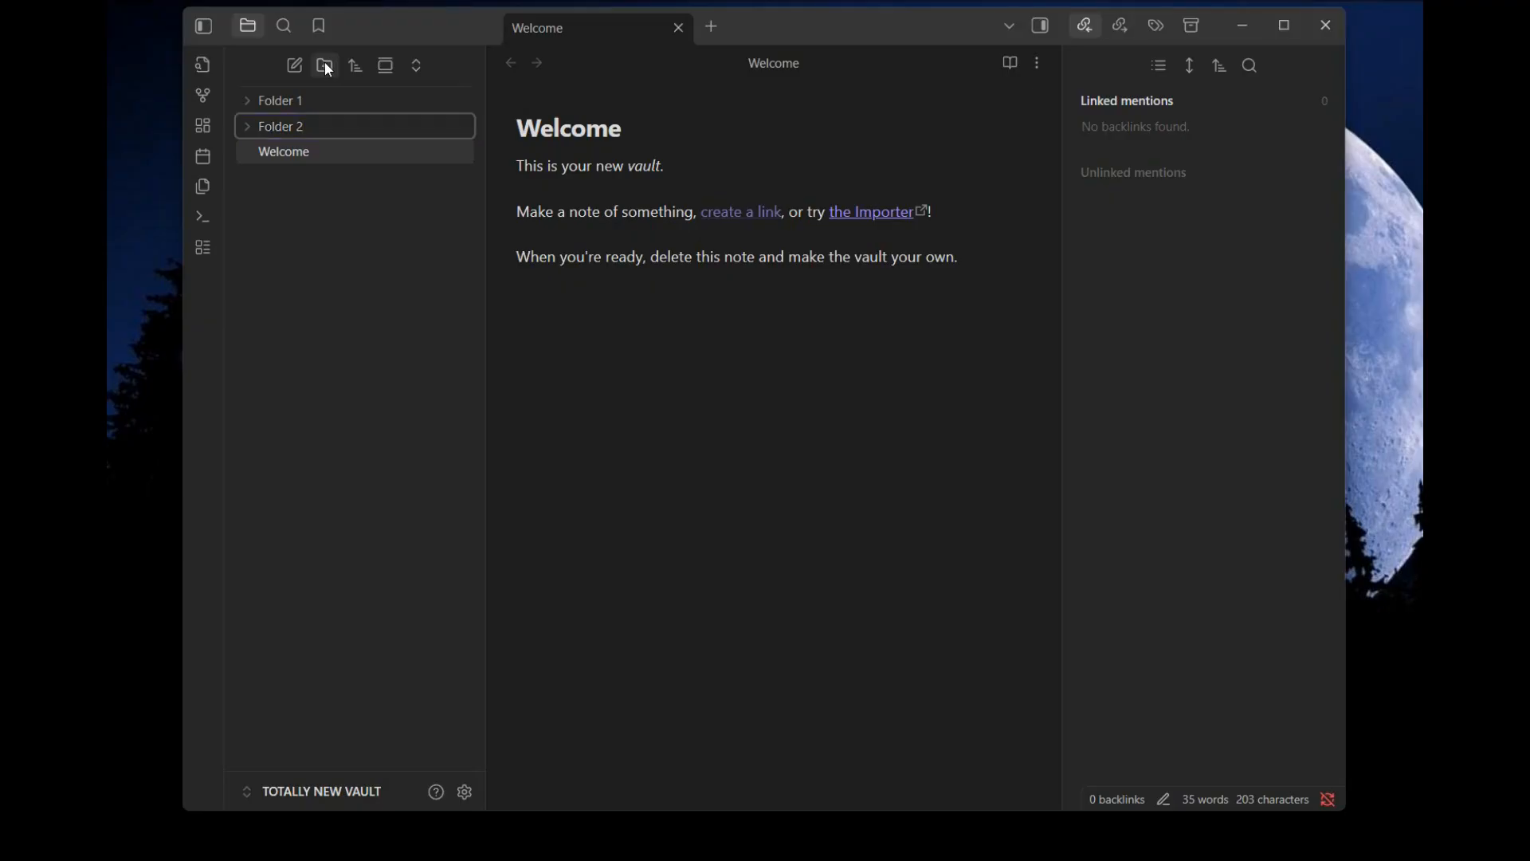
Create a subfolder named sub folder 2-1 inside Folder 2
right_click(295, 128)
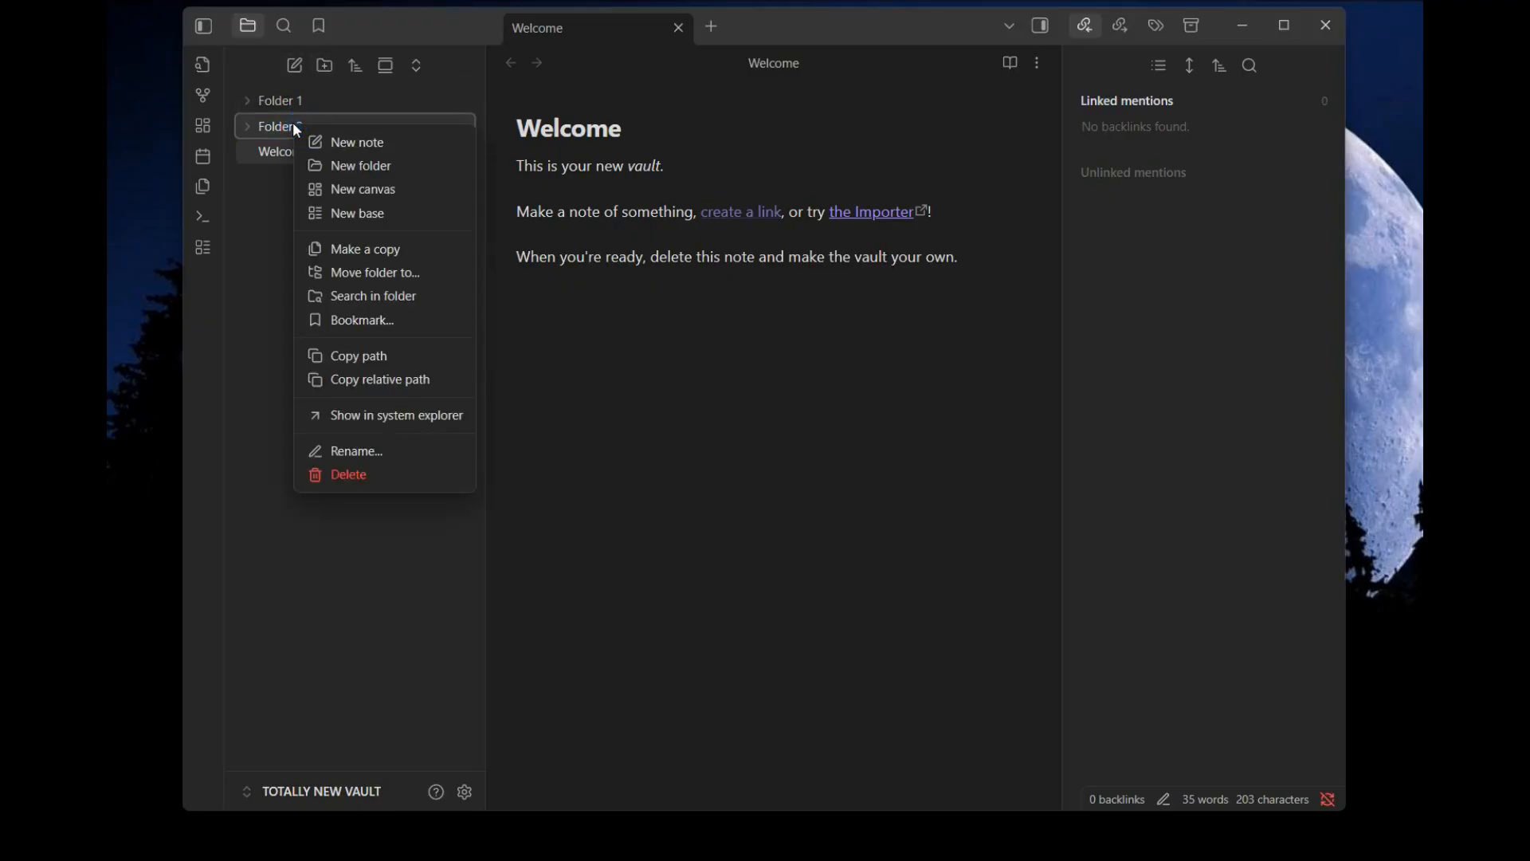
click(364, 165)
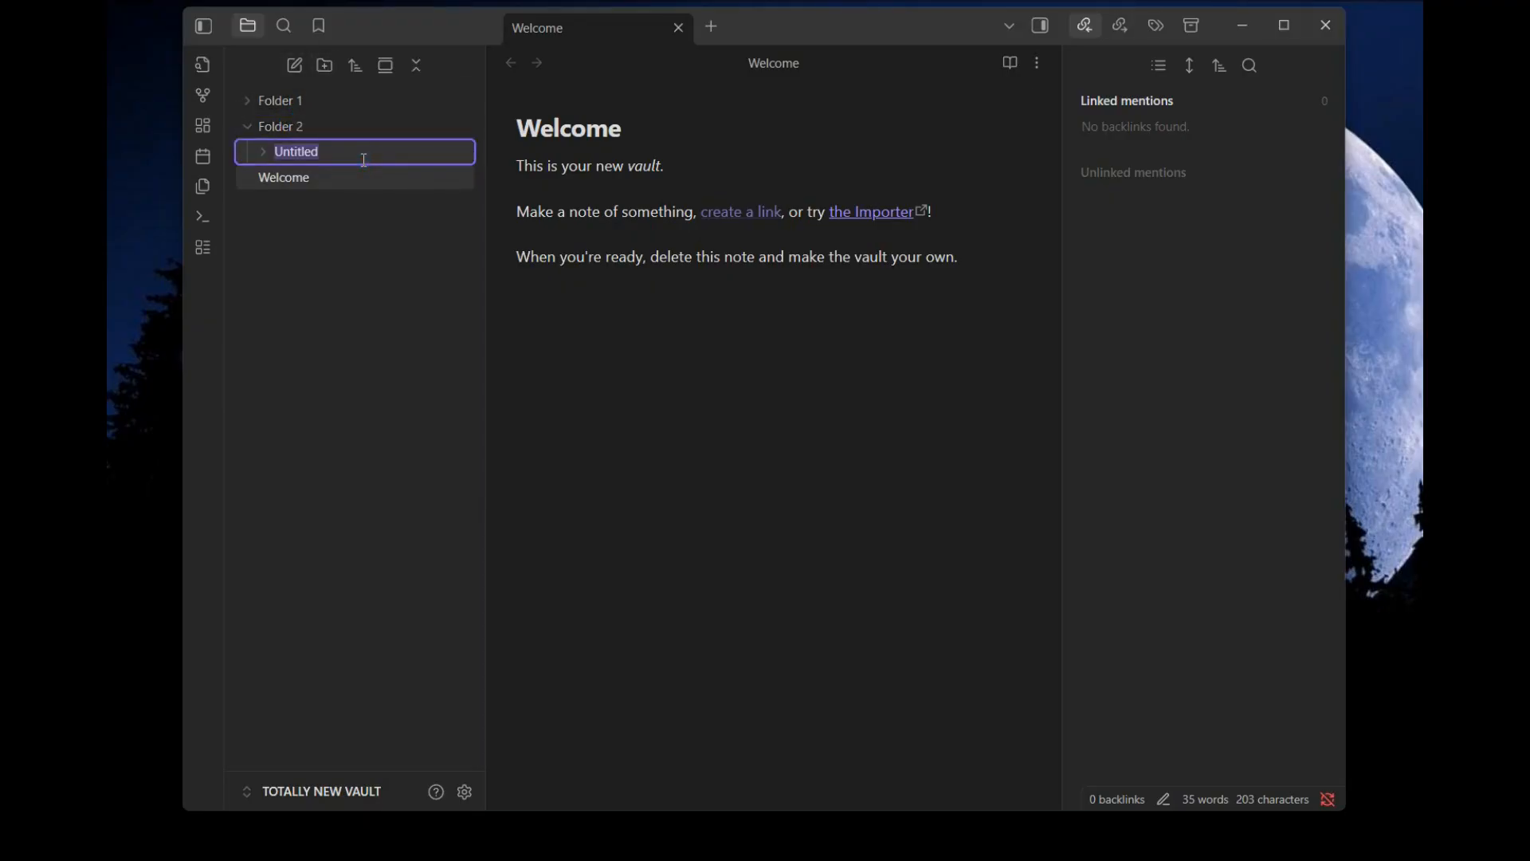
text(sub folder 2-1)
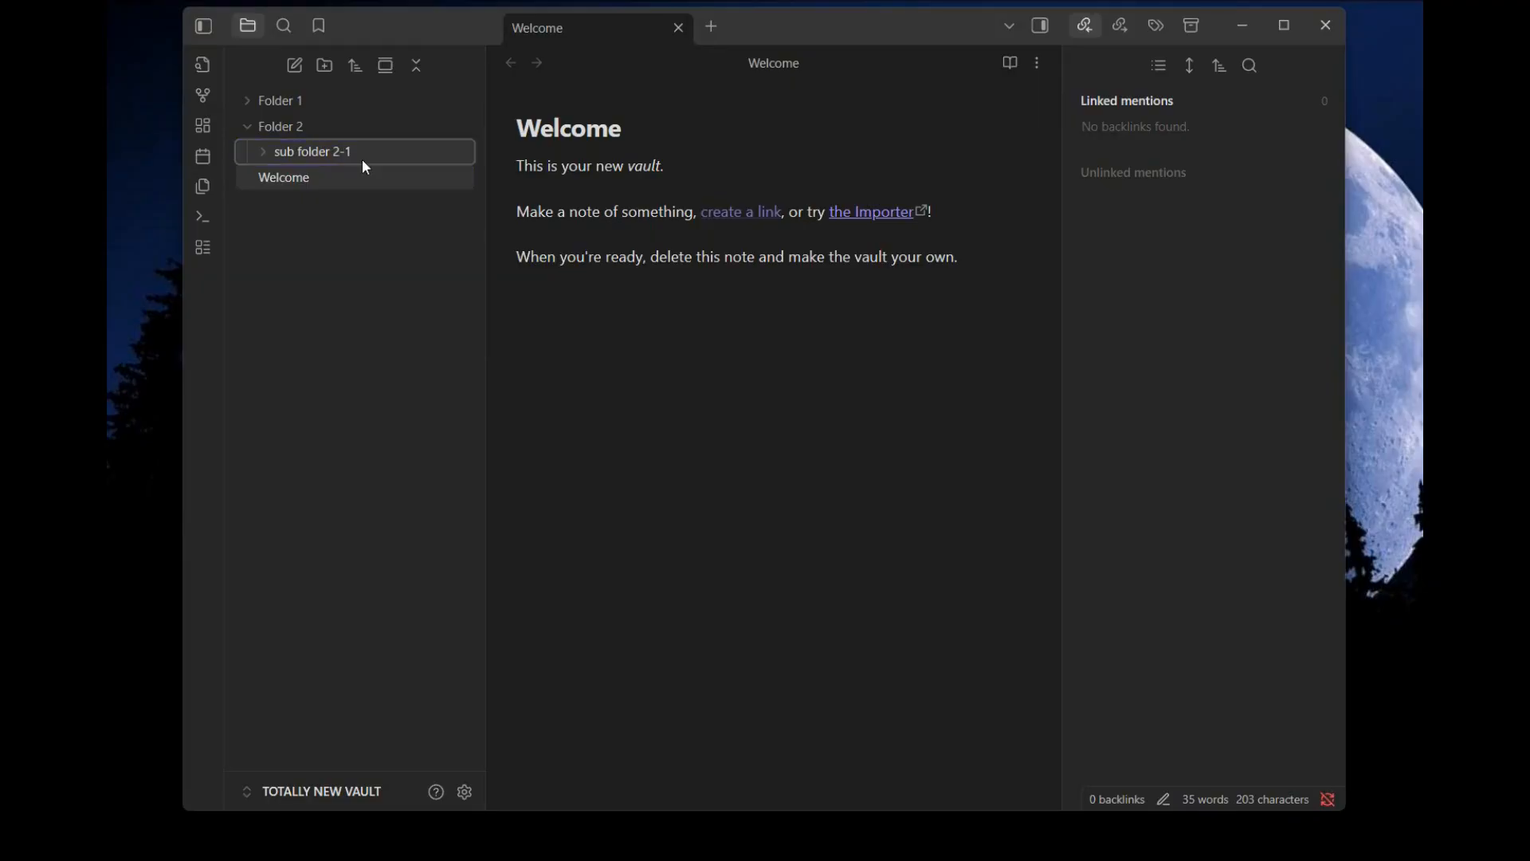
key(Return)
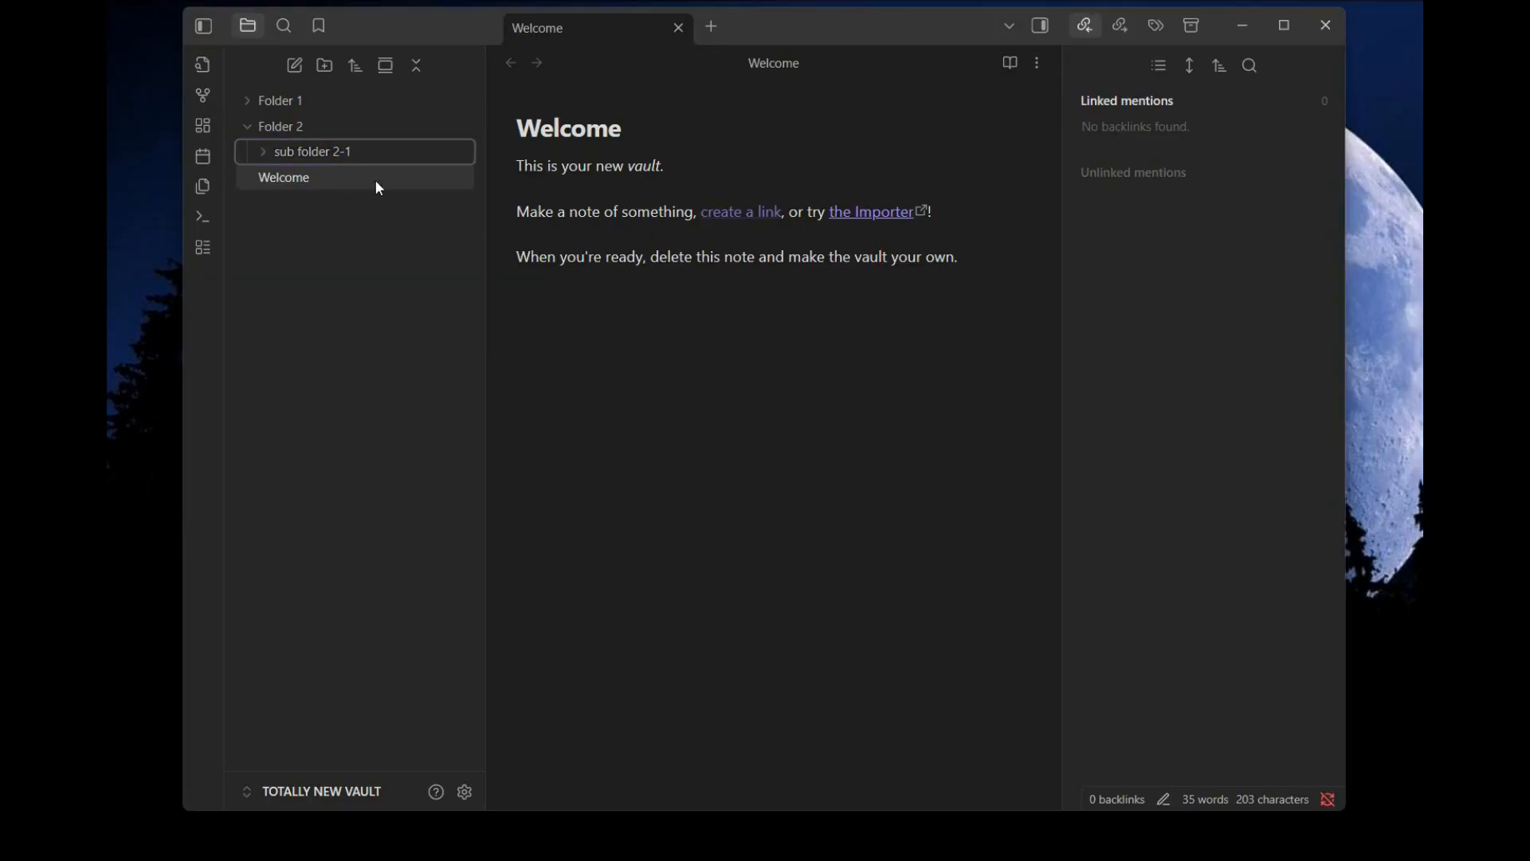
Create two empty notes named note1 and note 2 at the root of TOTALLY NEW VAULT
click(296, 66)
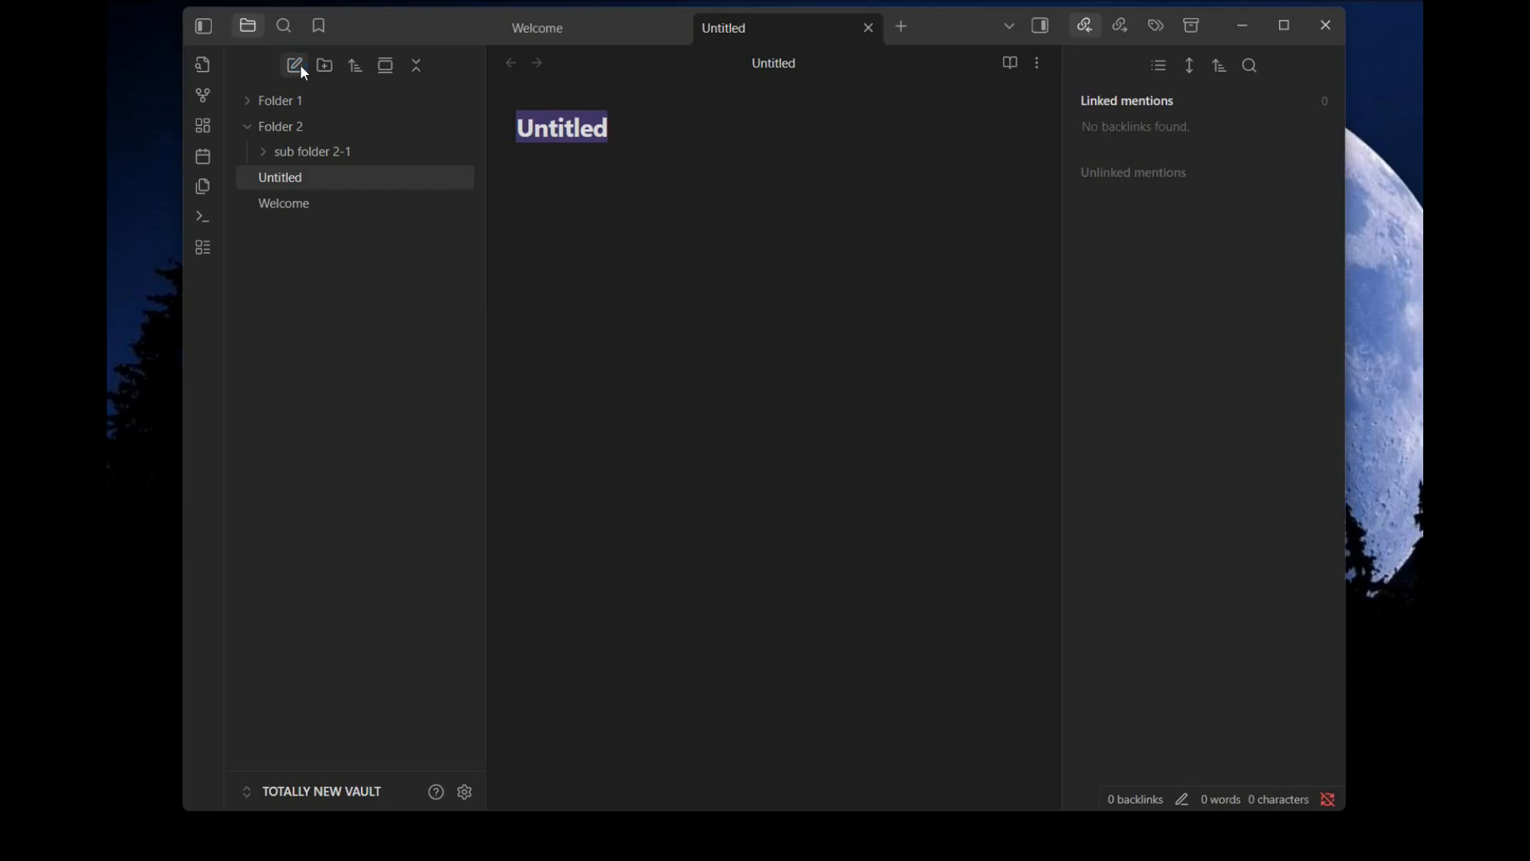
text(notec1)
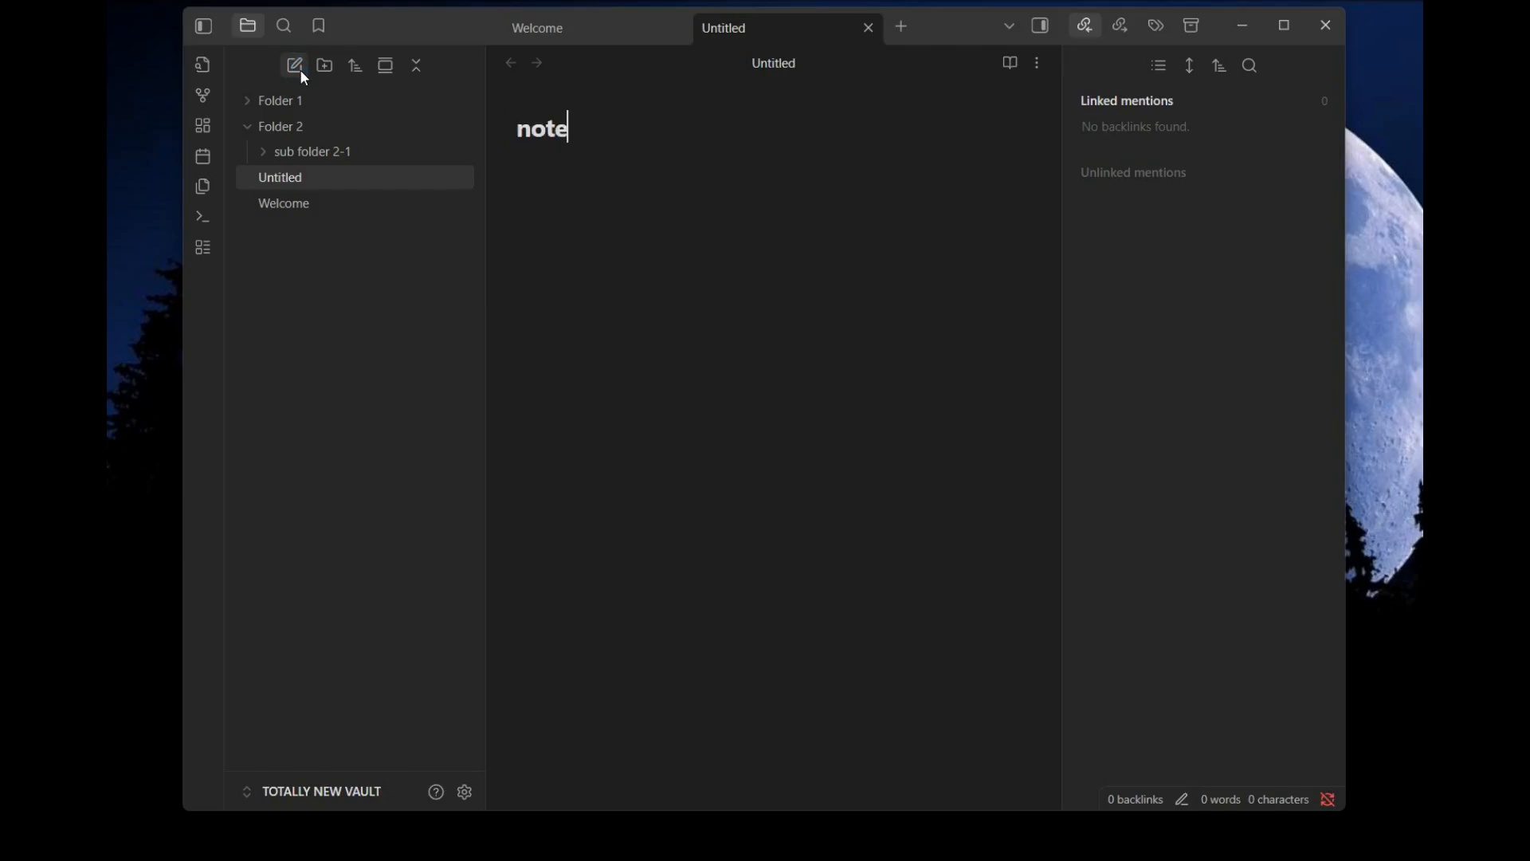
click(567, 263)
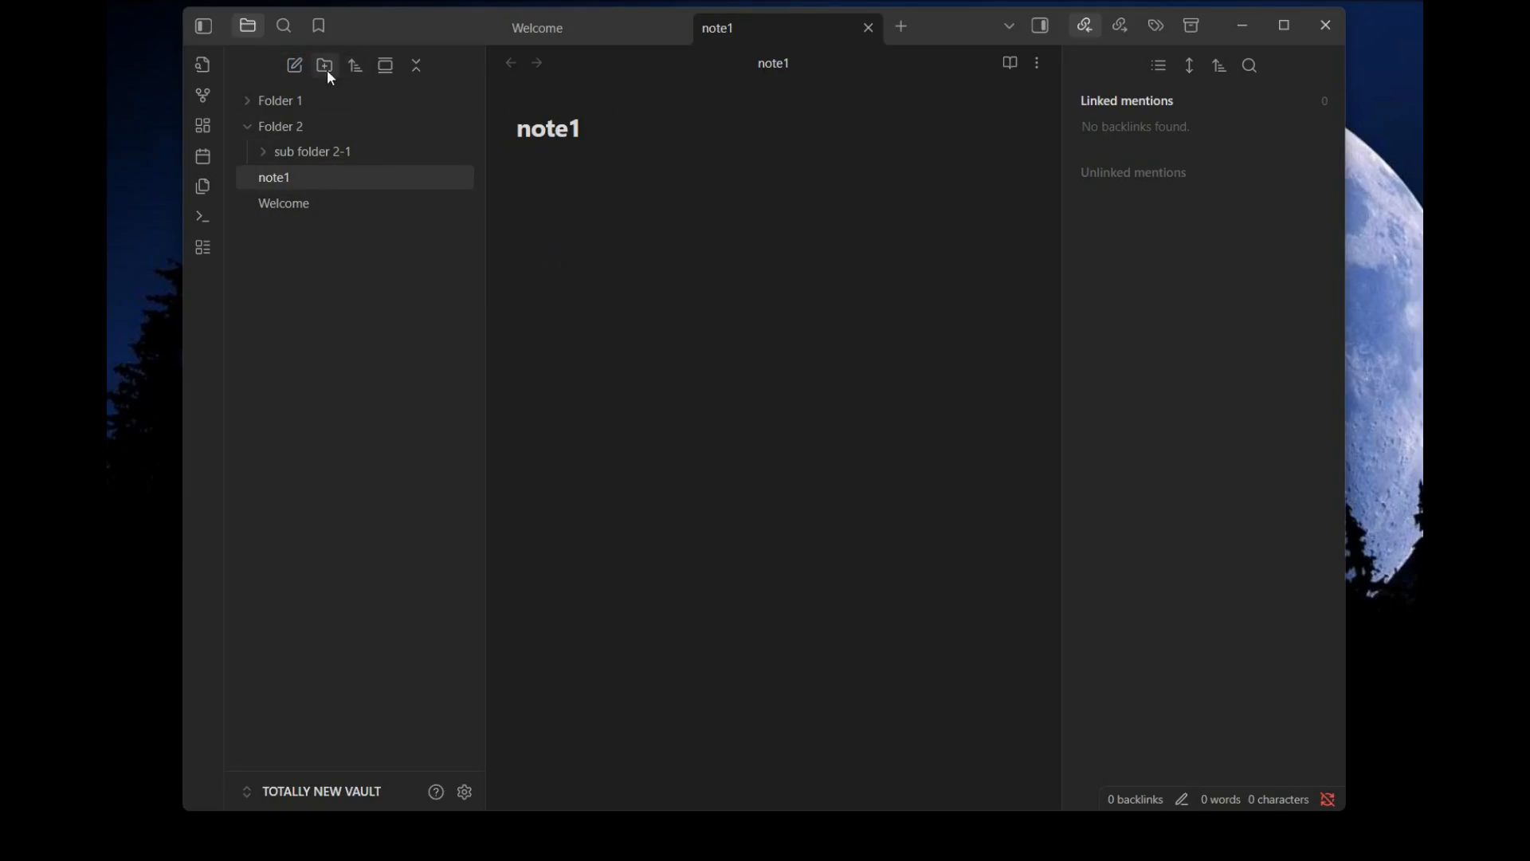
click(296, 66)
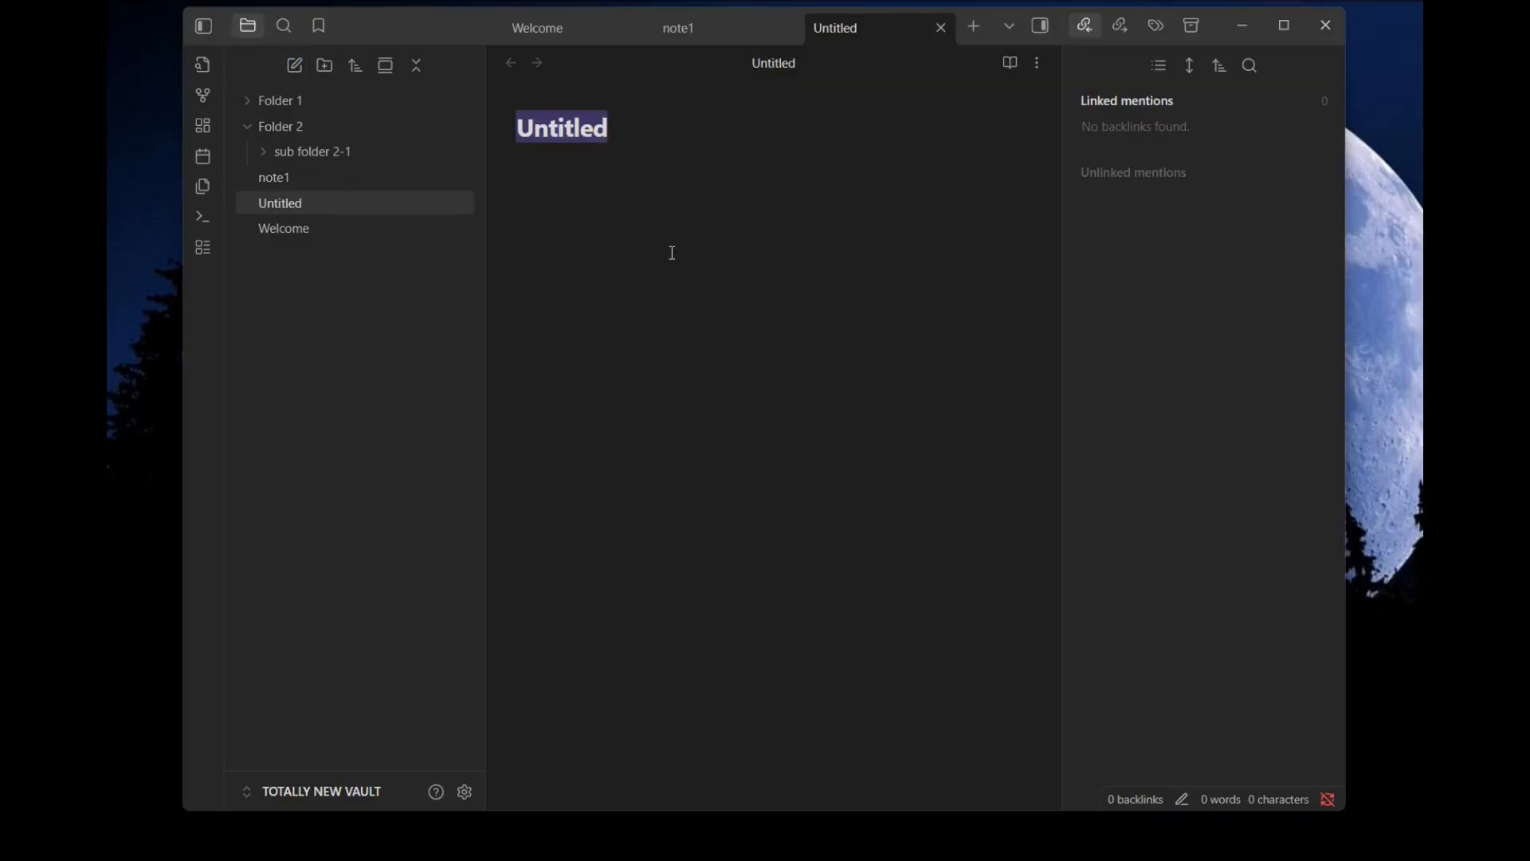
text(note 2)
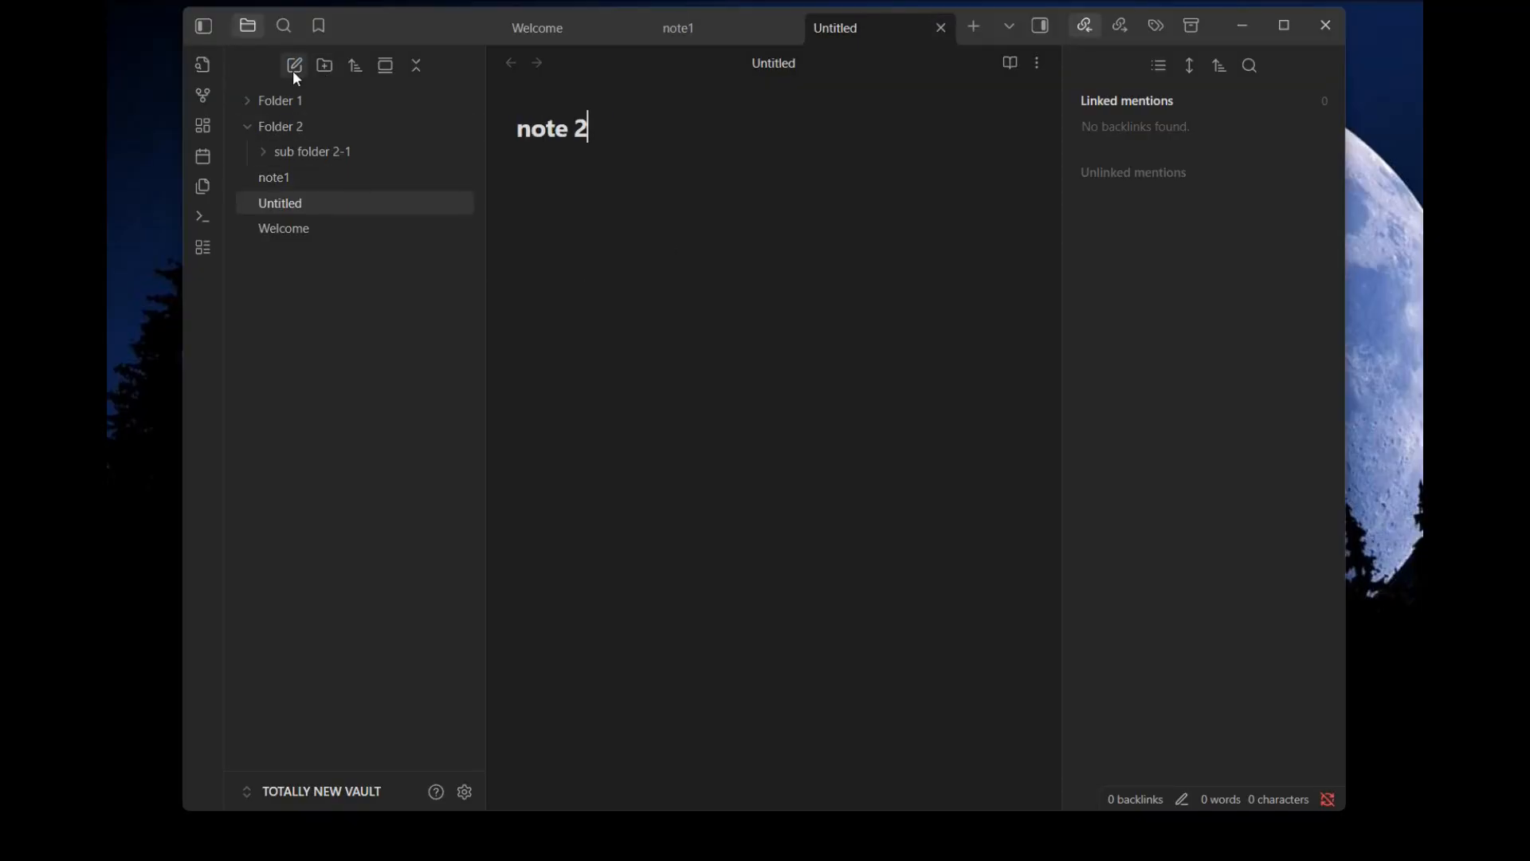
key(Return)
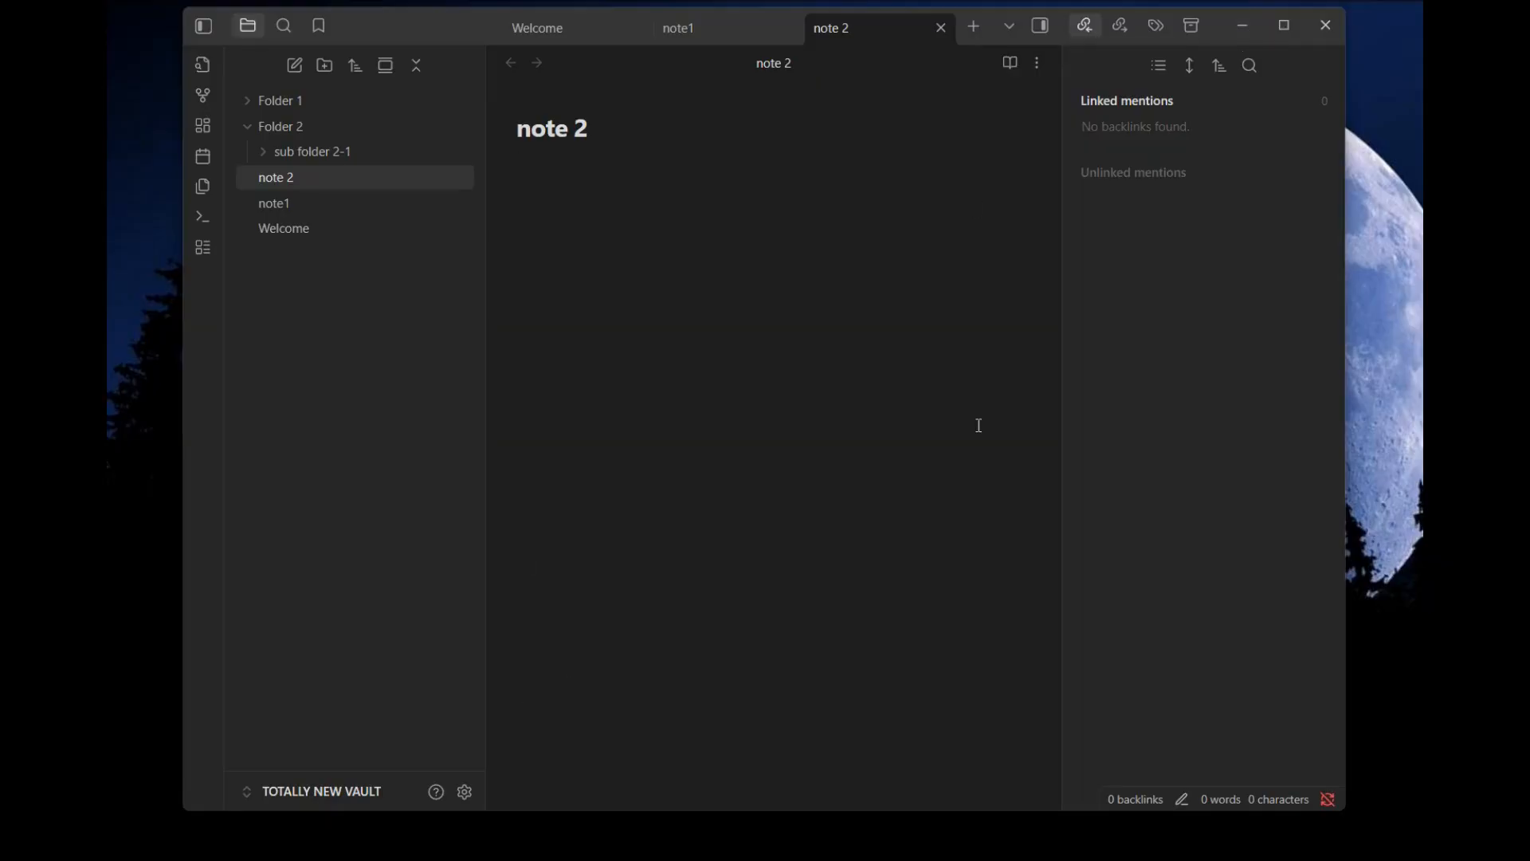
Minimize the vault window, switch to the Obsidian-test-Vaults folder in File Explorer, open TOTALLY NEW VAULT and check the contents of its .obsidian folder
click(1246, 32)
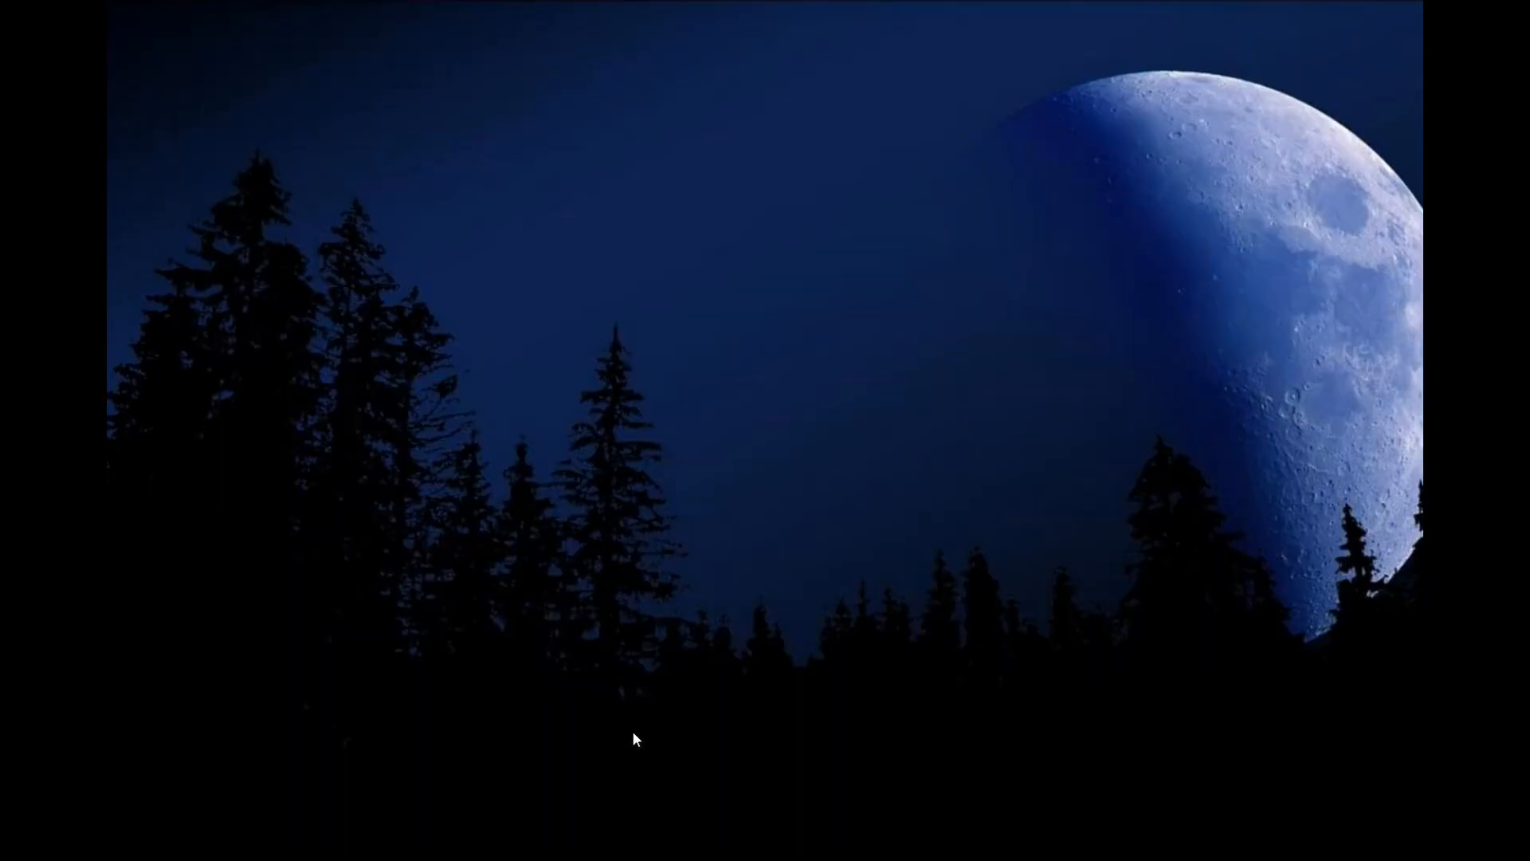
mouse_move(263, 853)
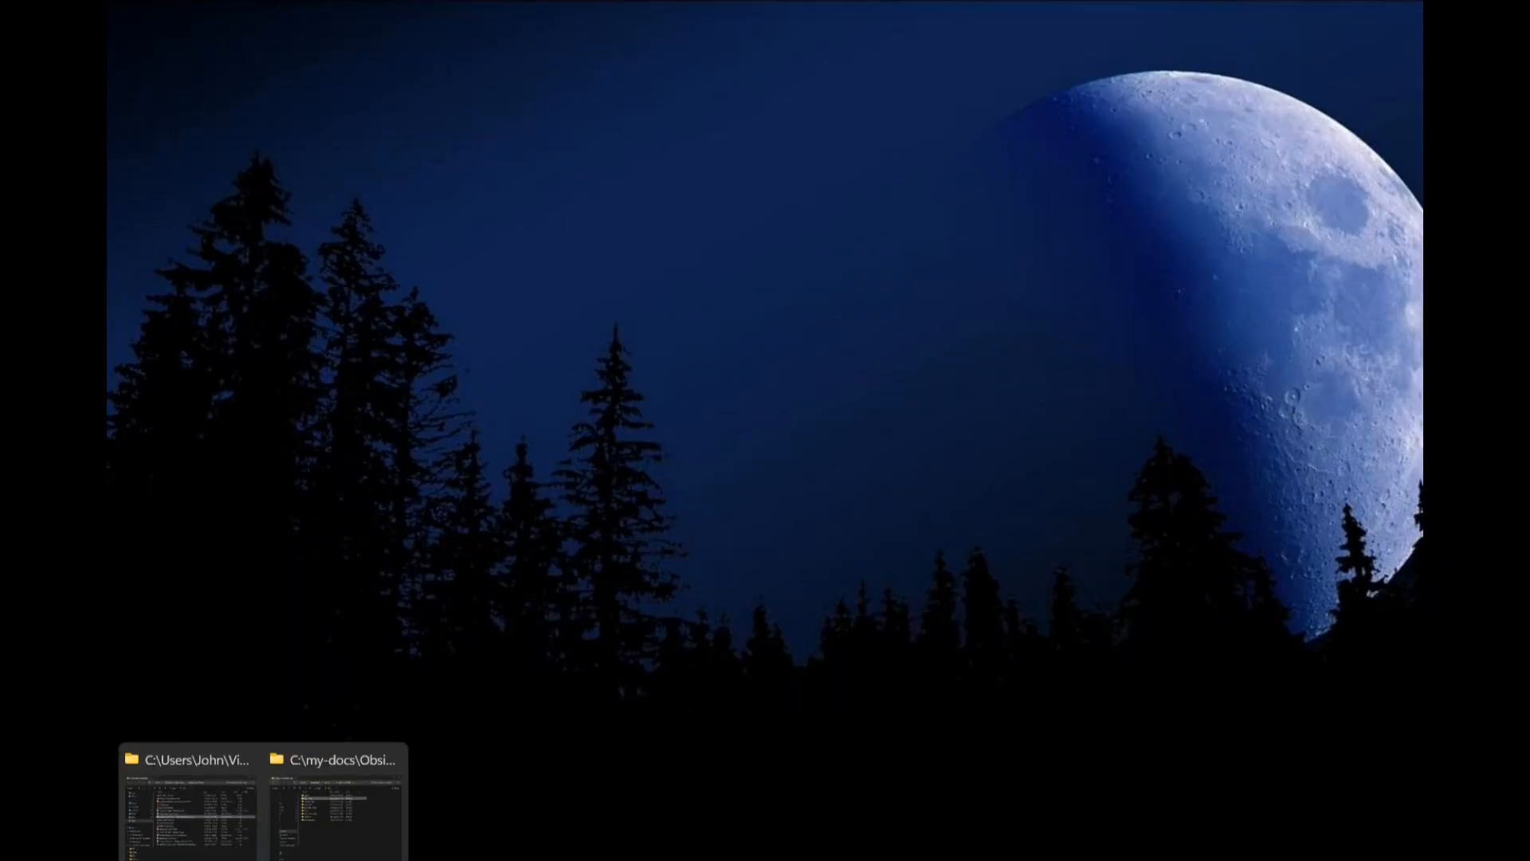
click(366, 819)
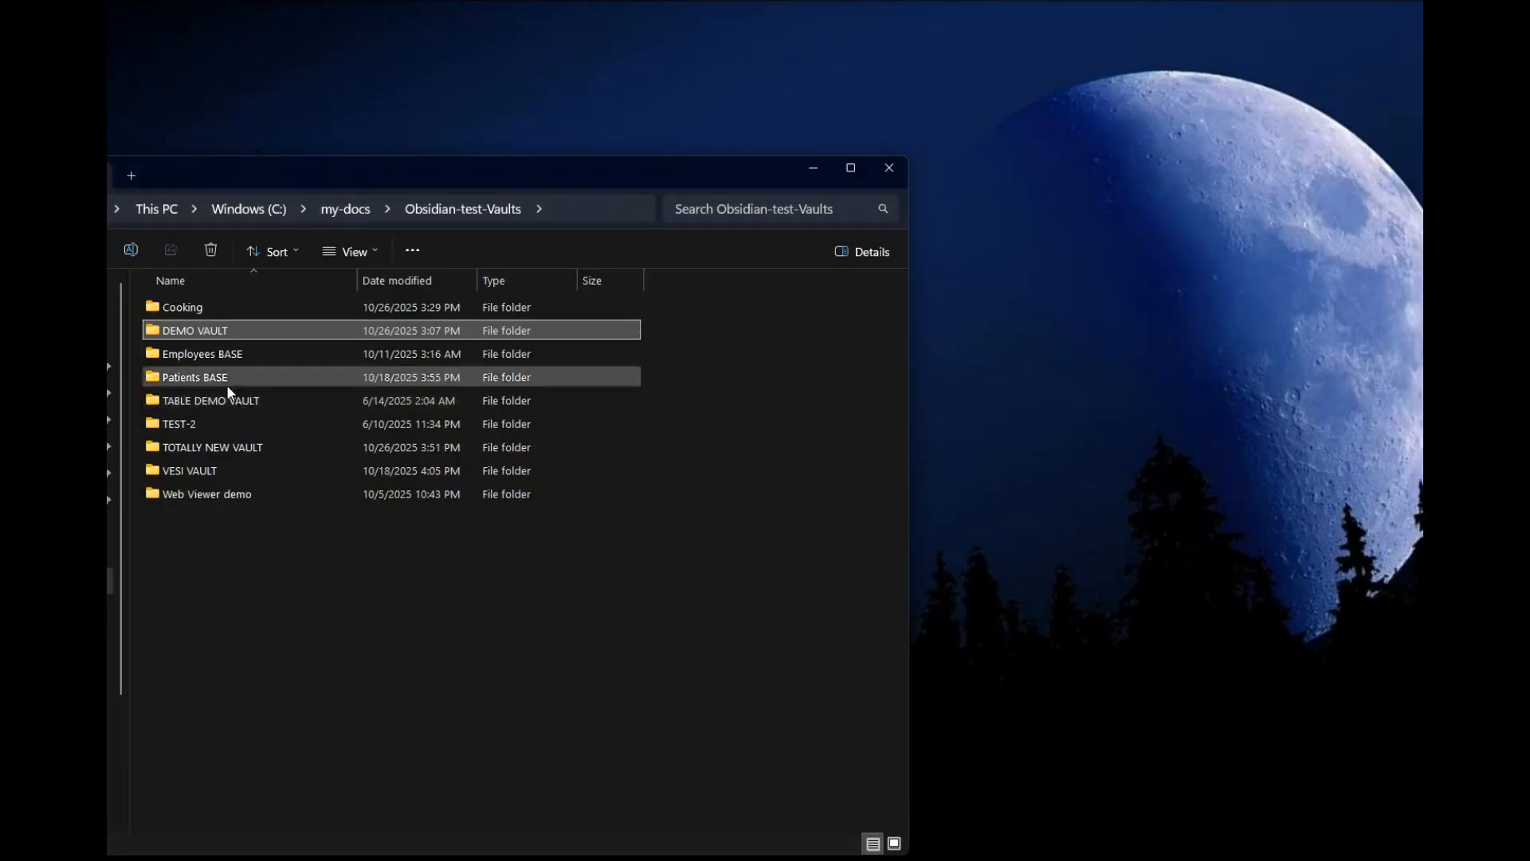
double_click(228, 450)
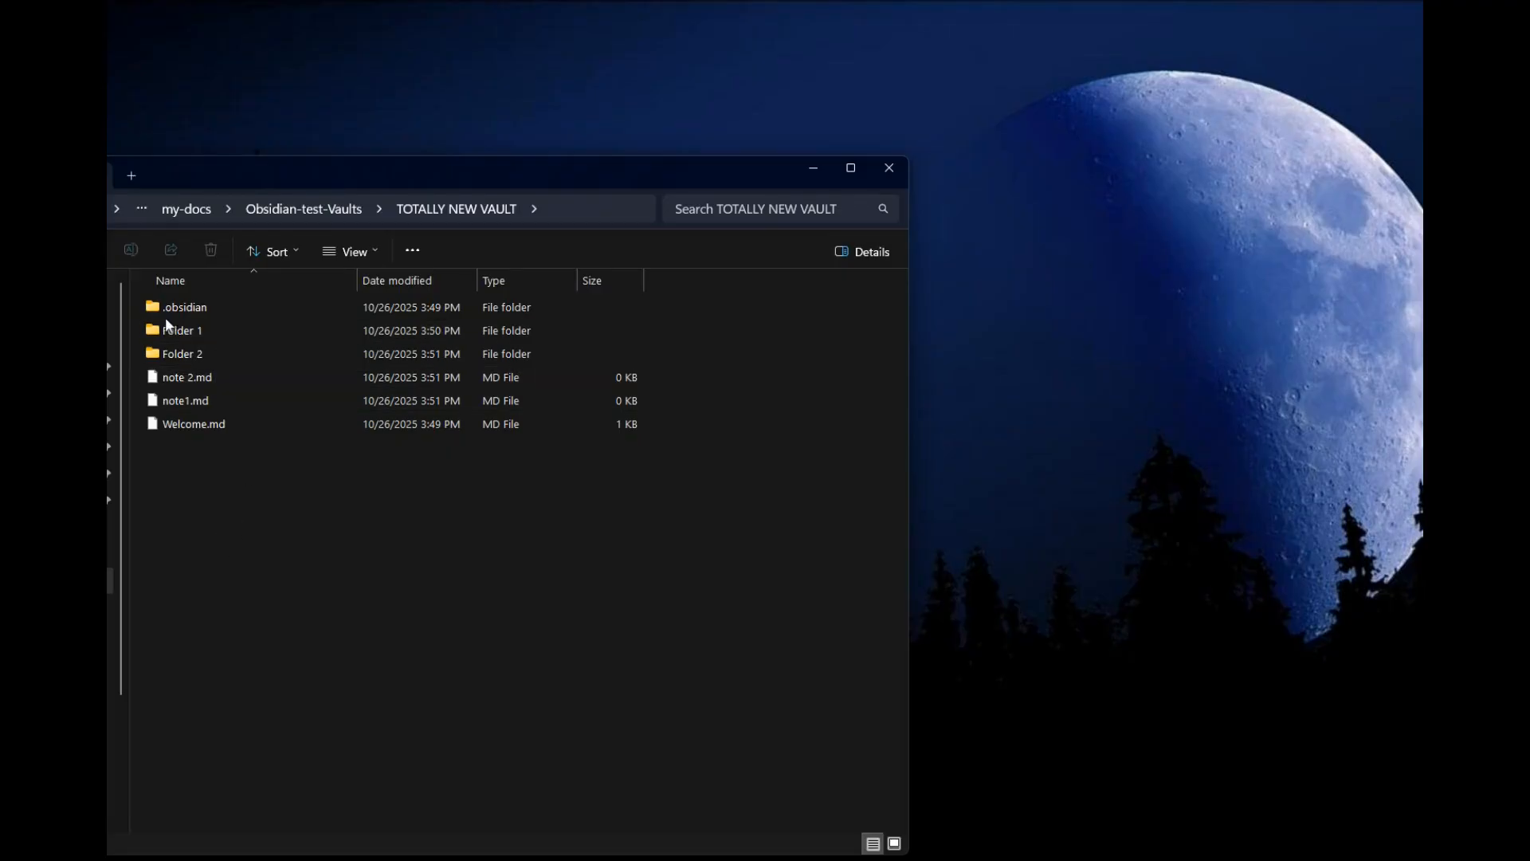
double_click(192, 308)
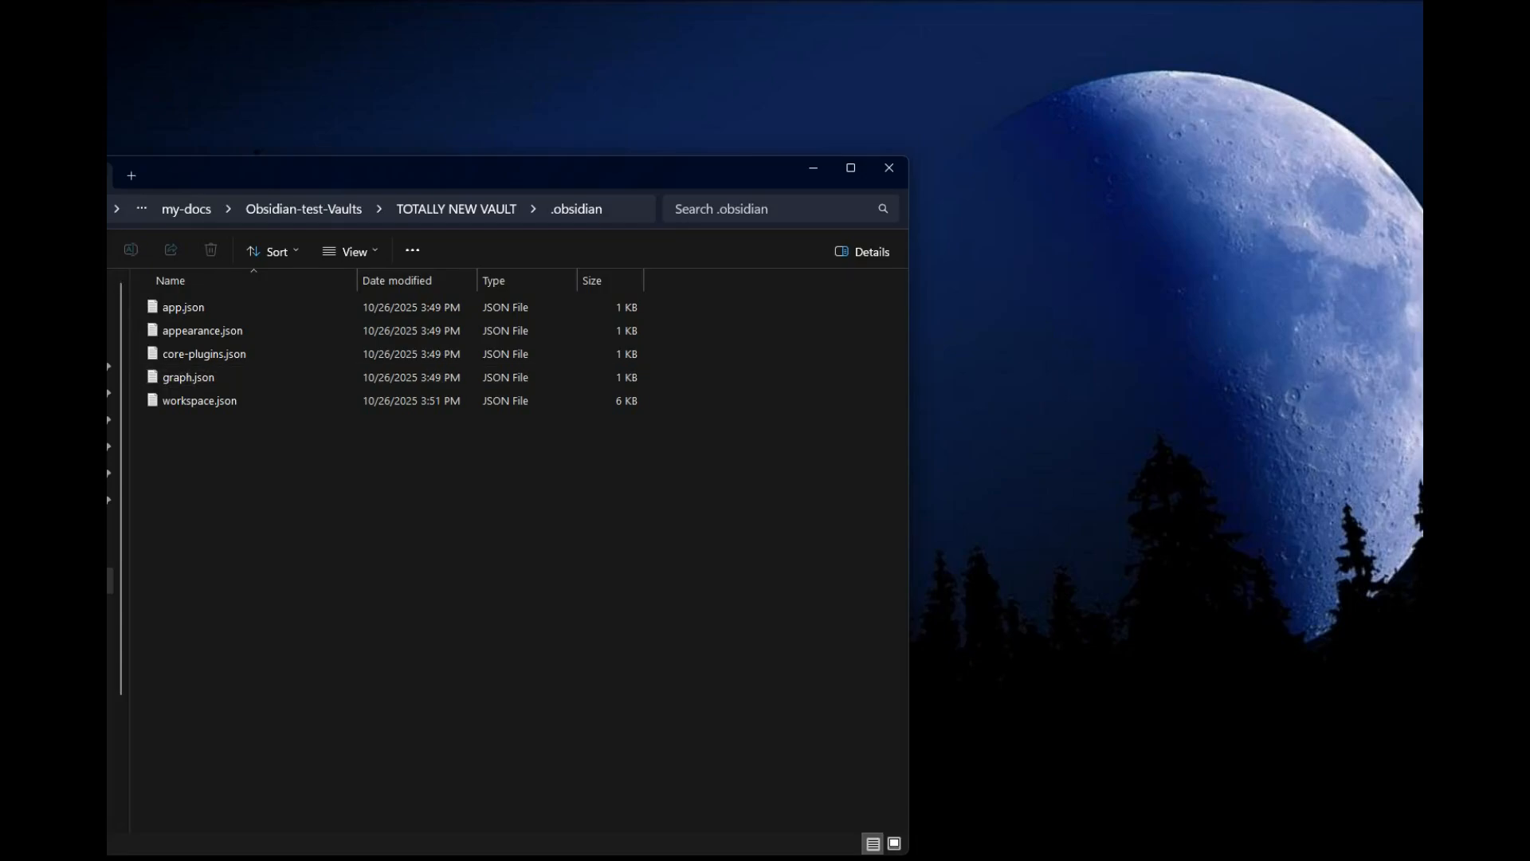
key(alt+Left)
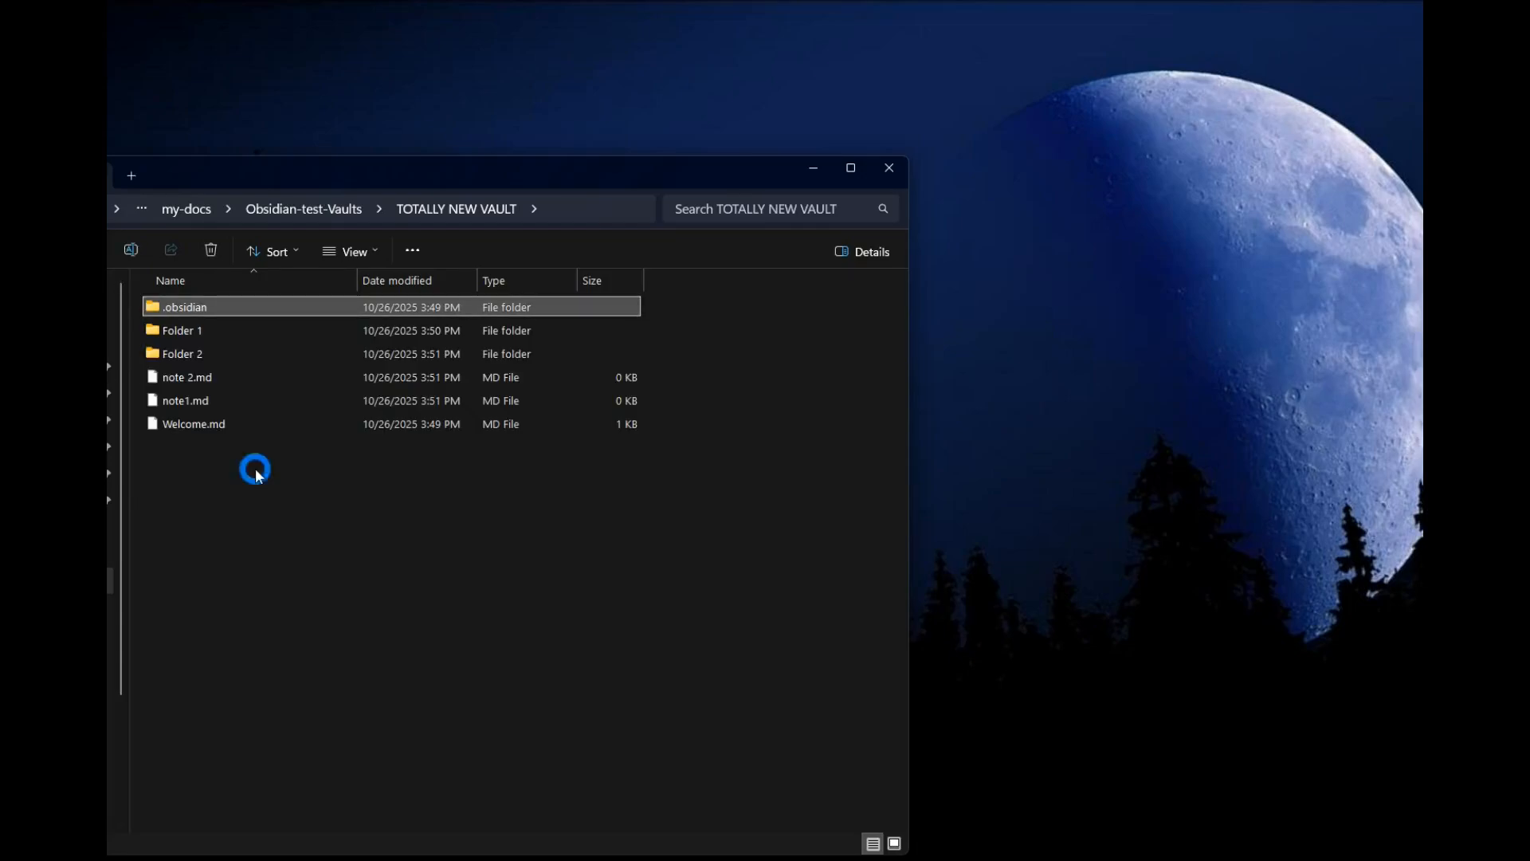
Paste the .obsidian folder copied from DEMO VAULT into the TOTALLY NEW VAULT folder, replacing files with the same names, and minimize File Explorer
right_click(255, 468)
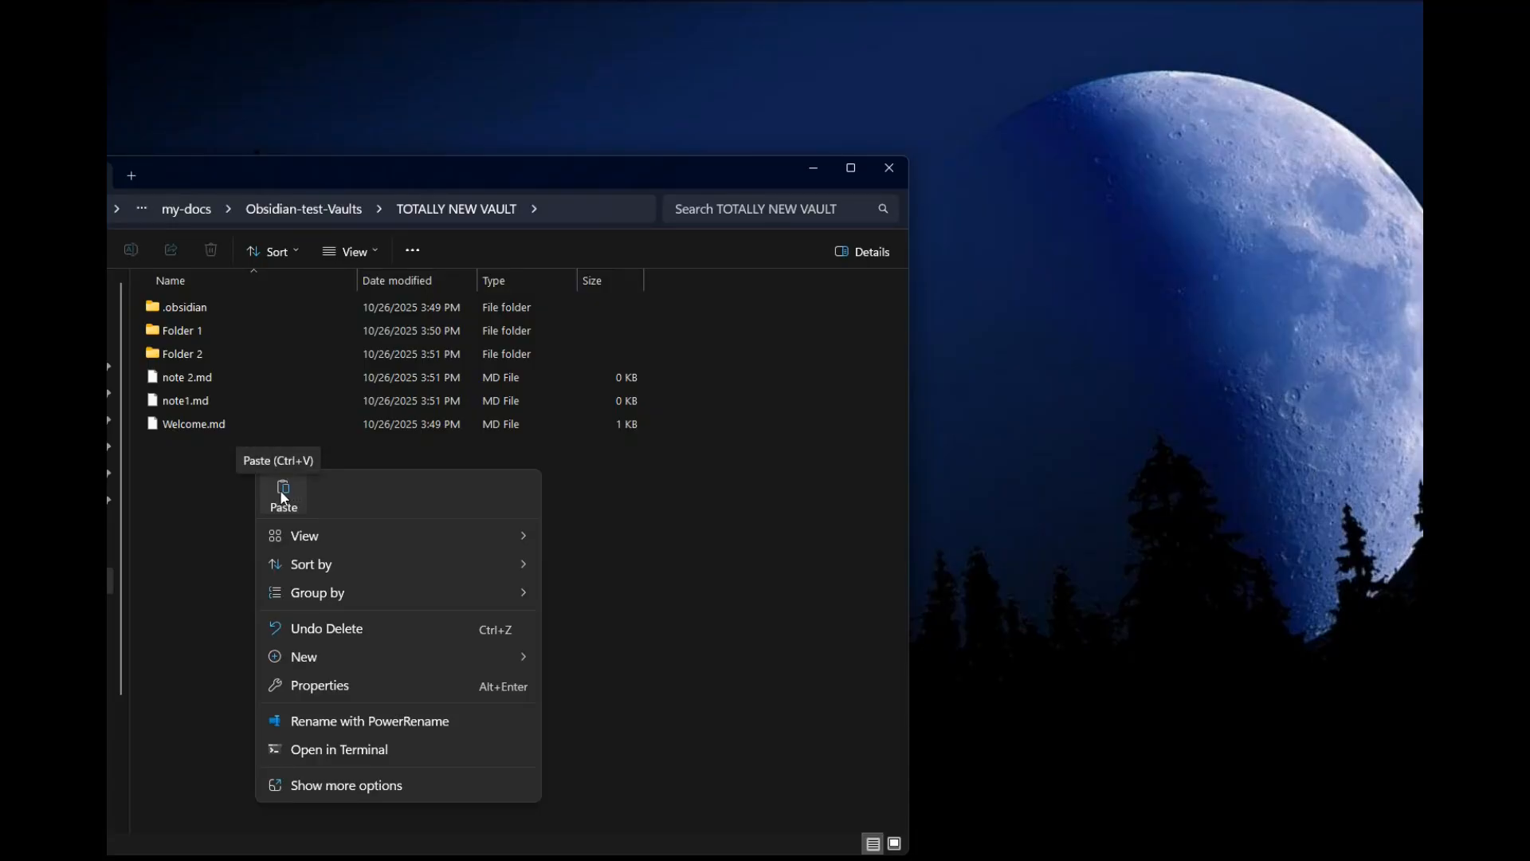
click(283, 499)
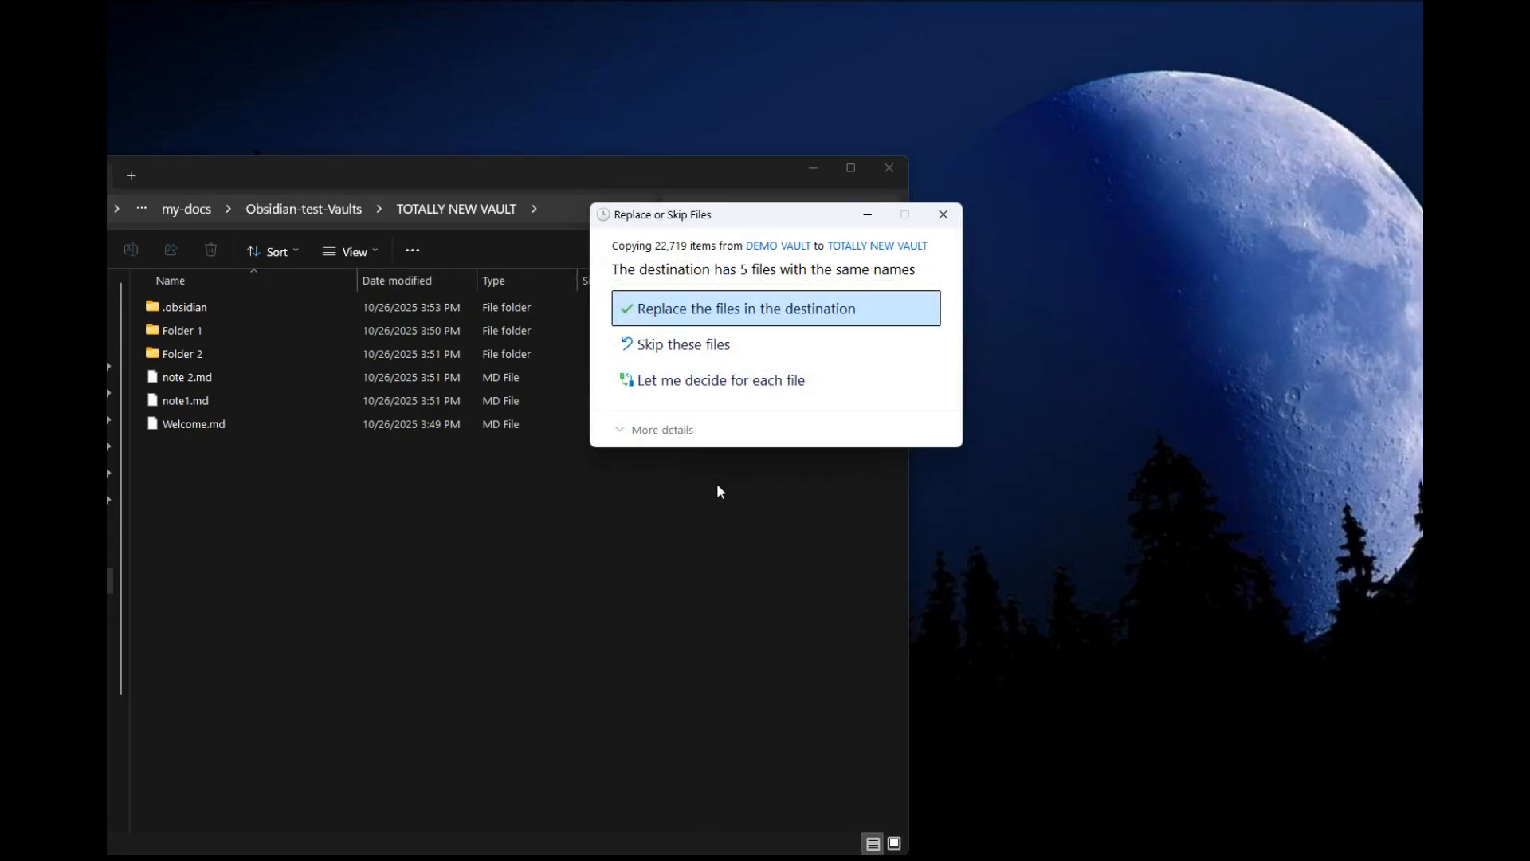
click(697, 313)
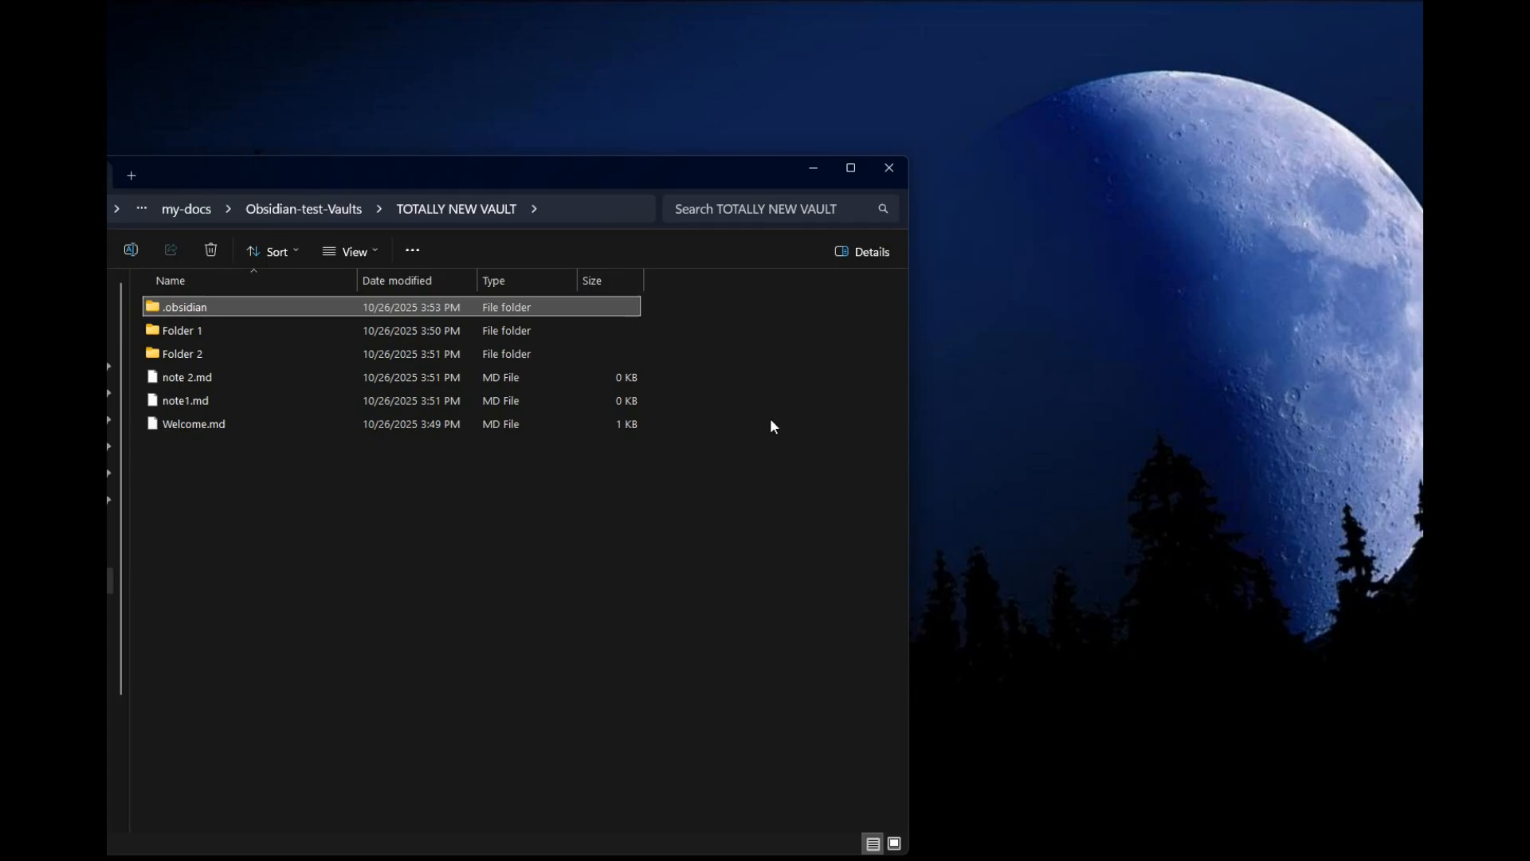
click(814, 171)
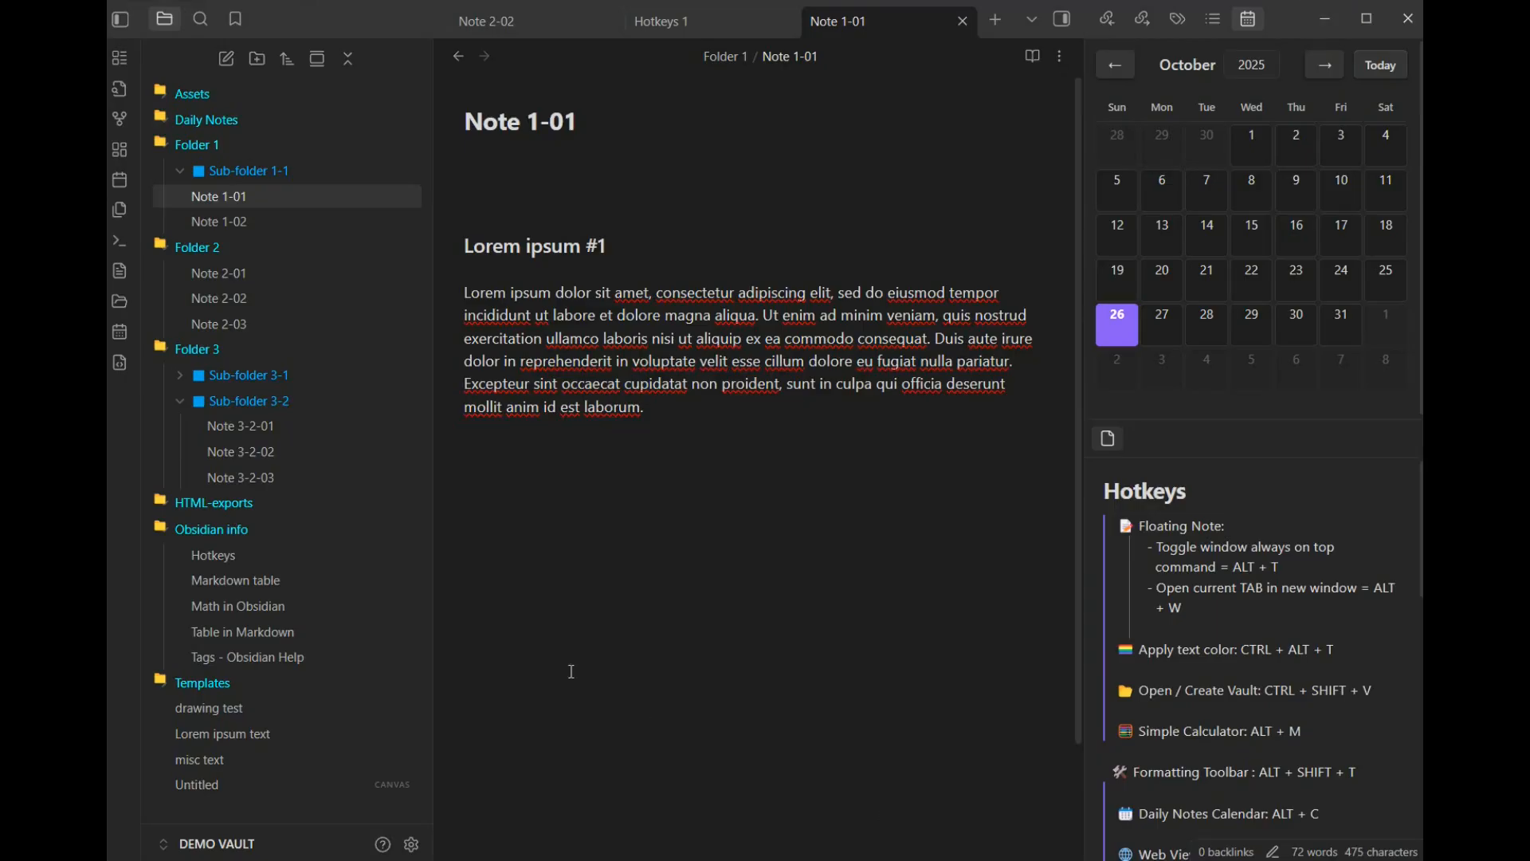
Open the first listed TOTALLY NEW VAULT from DEMO VAULT's vault switcher and shift its window slightly up and to the left
click(223, 847)
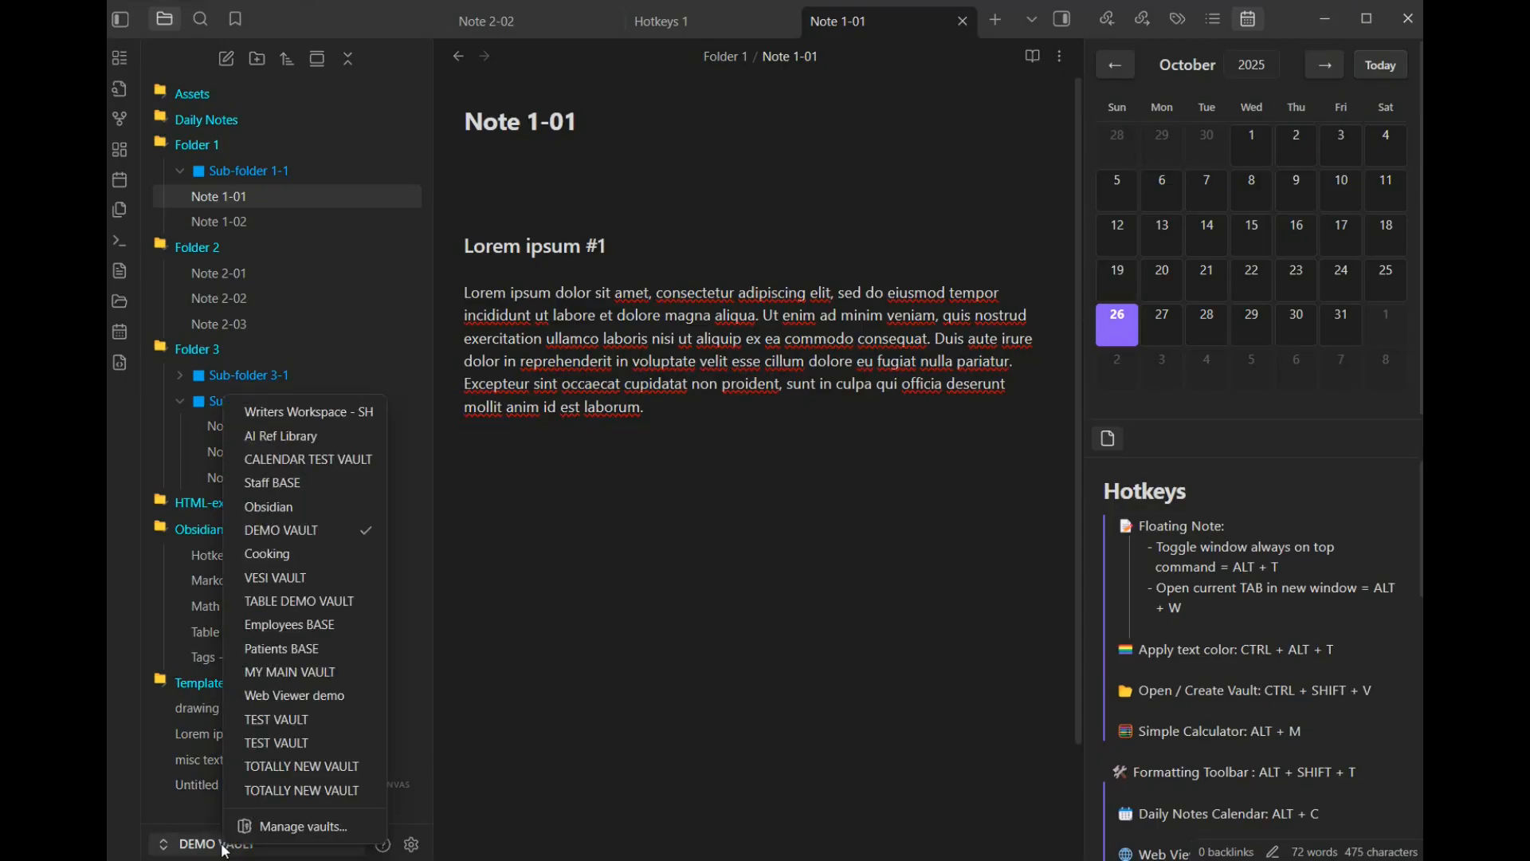
click(314, 766)
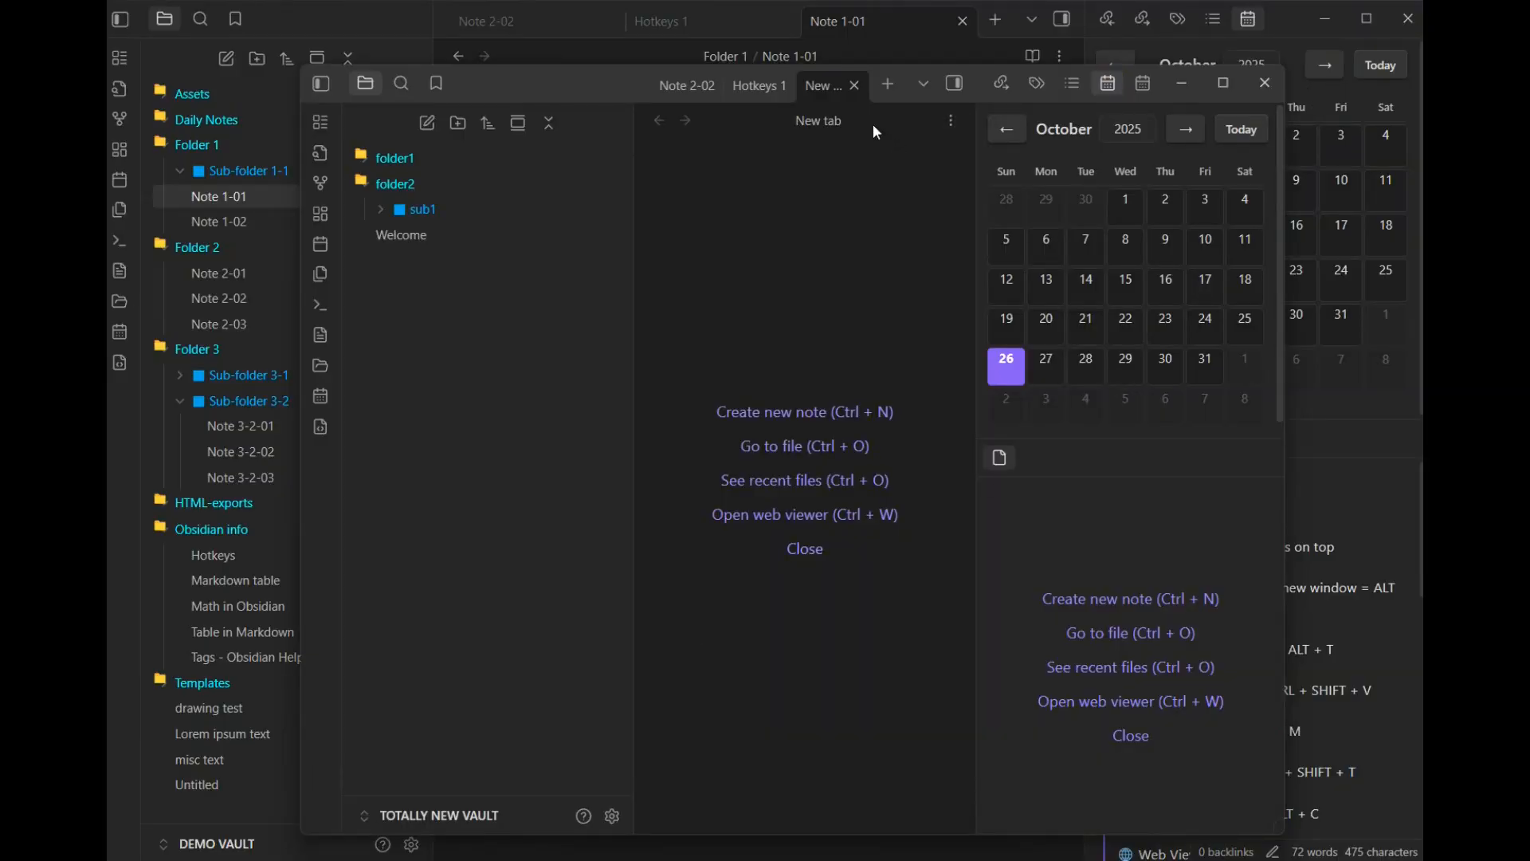
drag(633, 86, 578, 57)
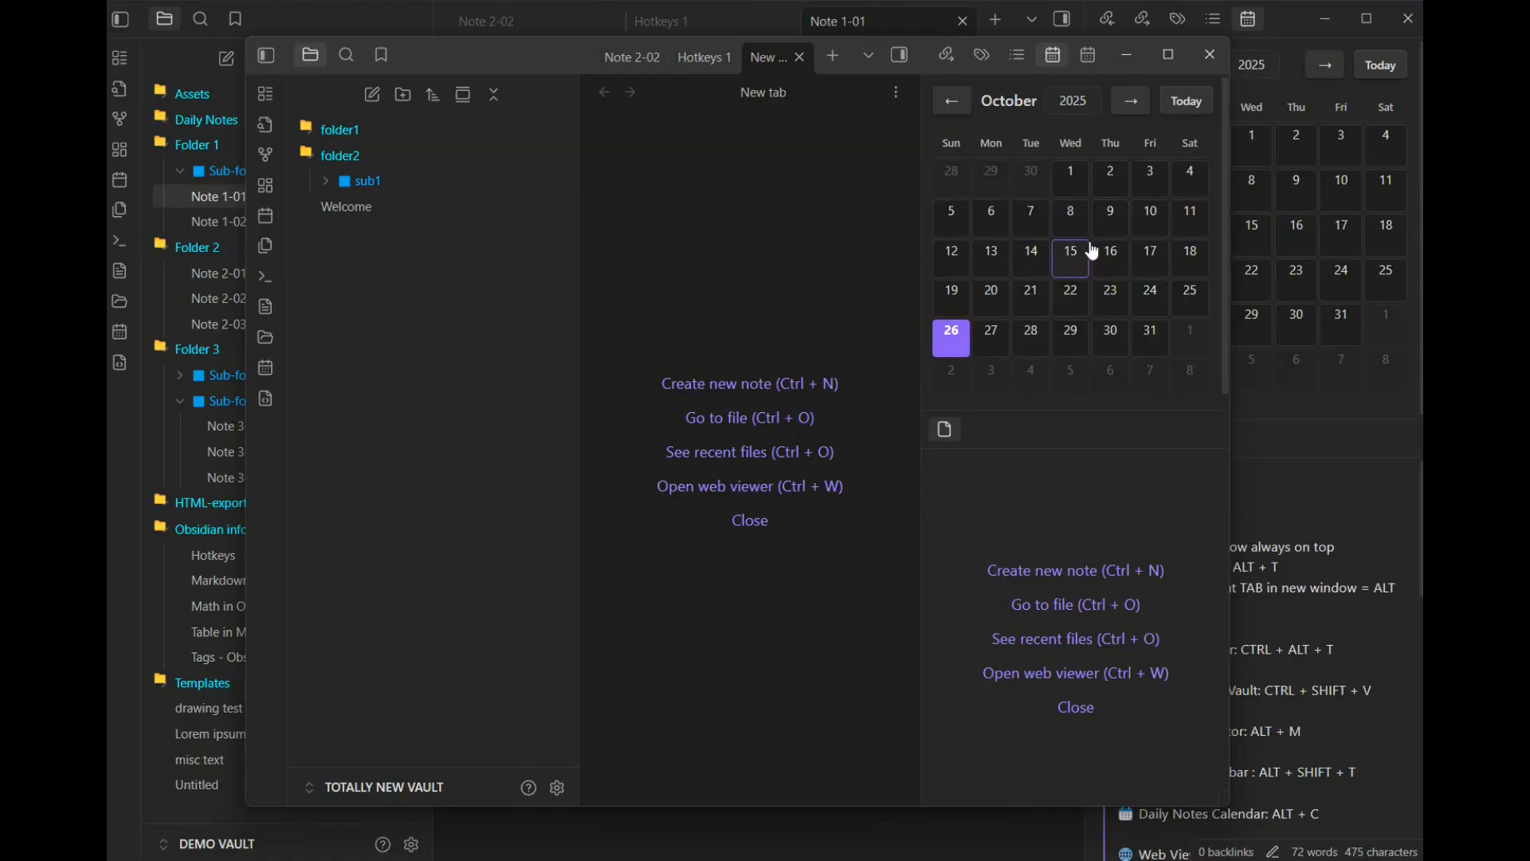
mouse_move(579, 76)
mouse_down()
mouse_move(567, 62)
mouse_move(567, 729)
mouse_move(619, 690)
mouse_move(636, 294)
mouse_move(677, 454)
mouse_move(623, 241)
mouse_move(557, 705)
mouse_move(620, 796)
mouse_move(933, 753)
mouse_move(695, 778)
mouse_move(563, 252)
mouse_move(572, 58)
mouse_up()
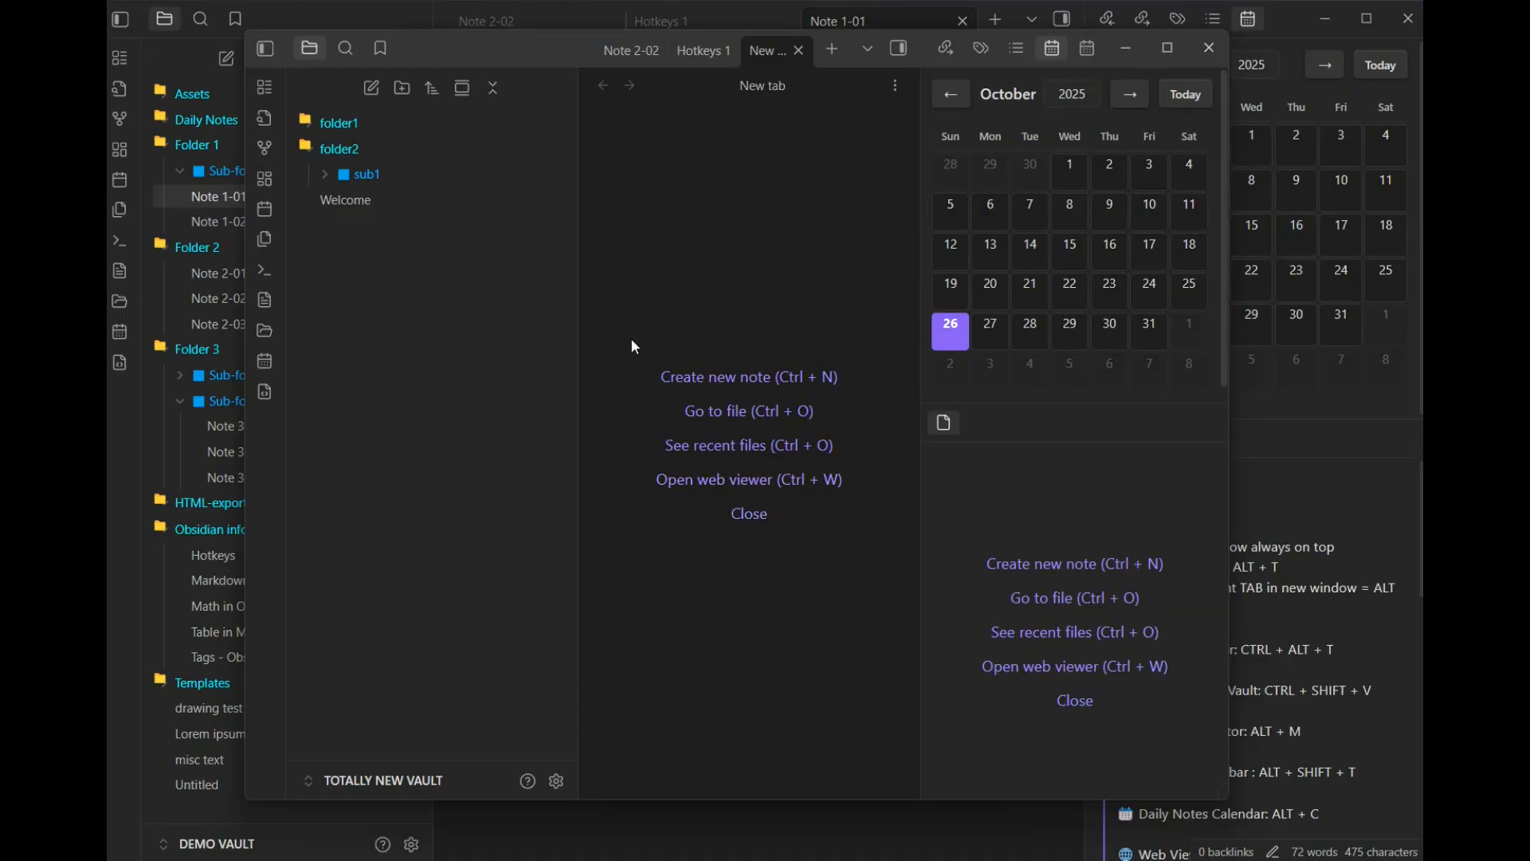
Move the TOTALLY NEW VAULT window aside to compare its file list with DEMO VAULT's, move it back and minimize it
drag(561, 51, 741, 46)
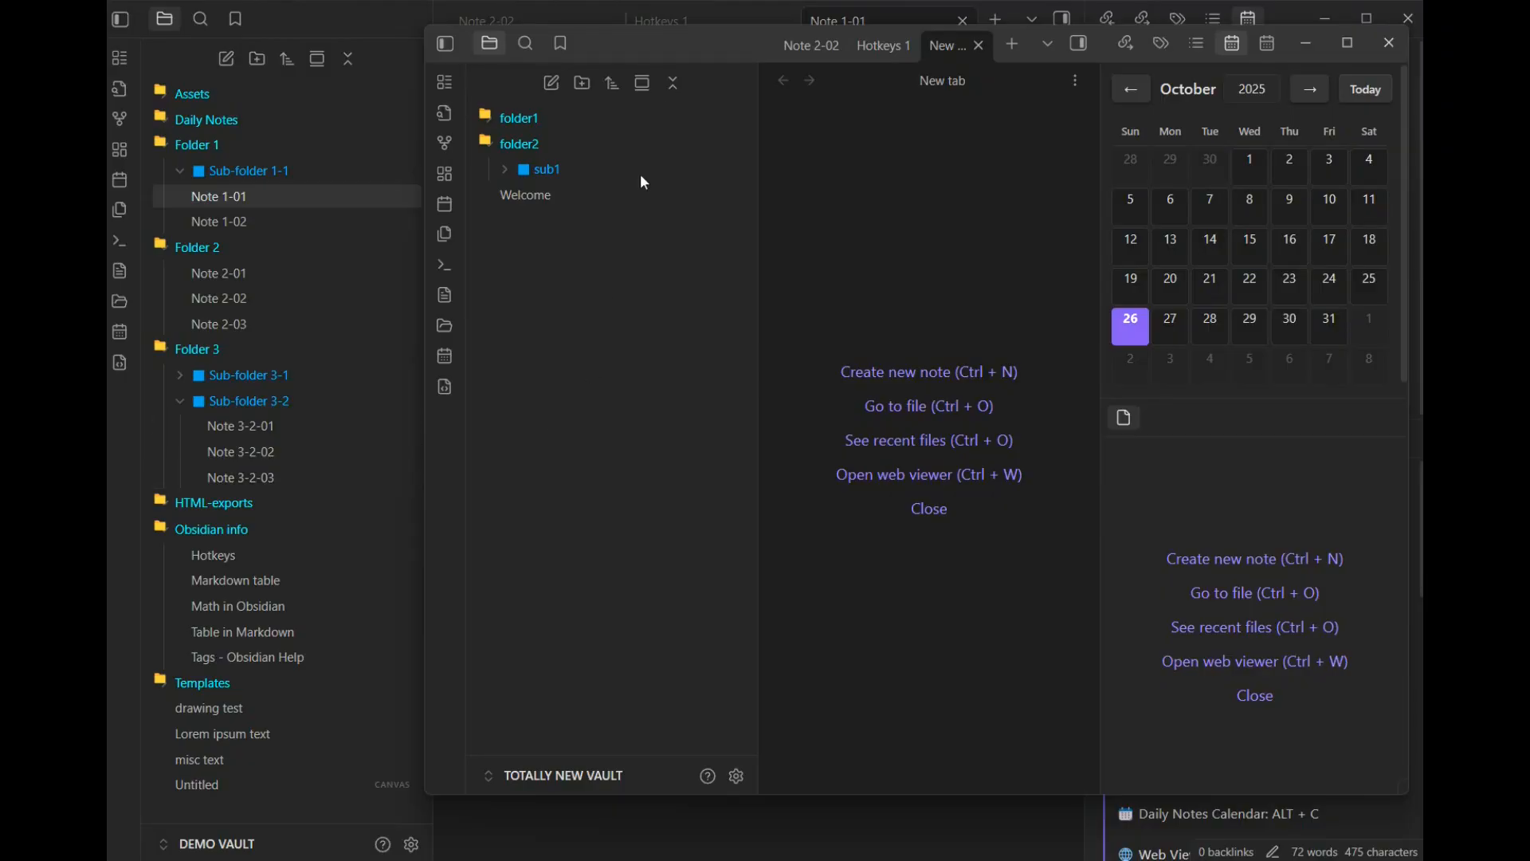
drag(705, 47, 526, 88)
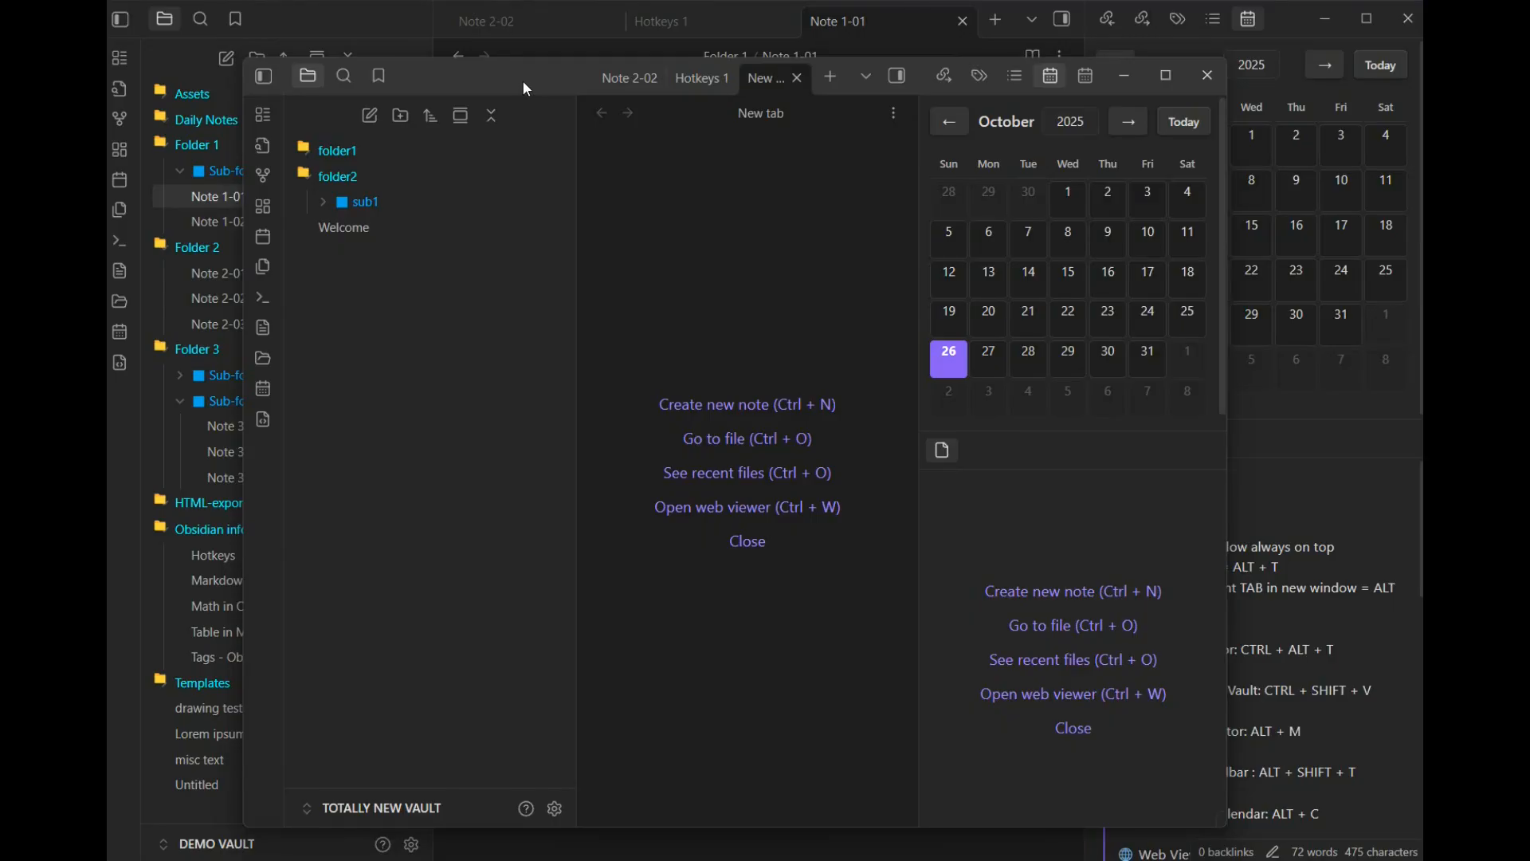
click(1125, 80)
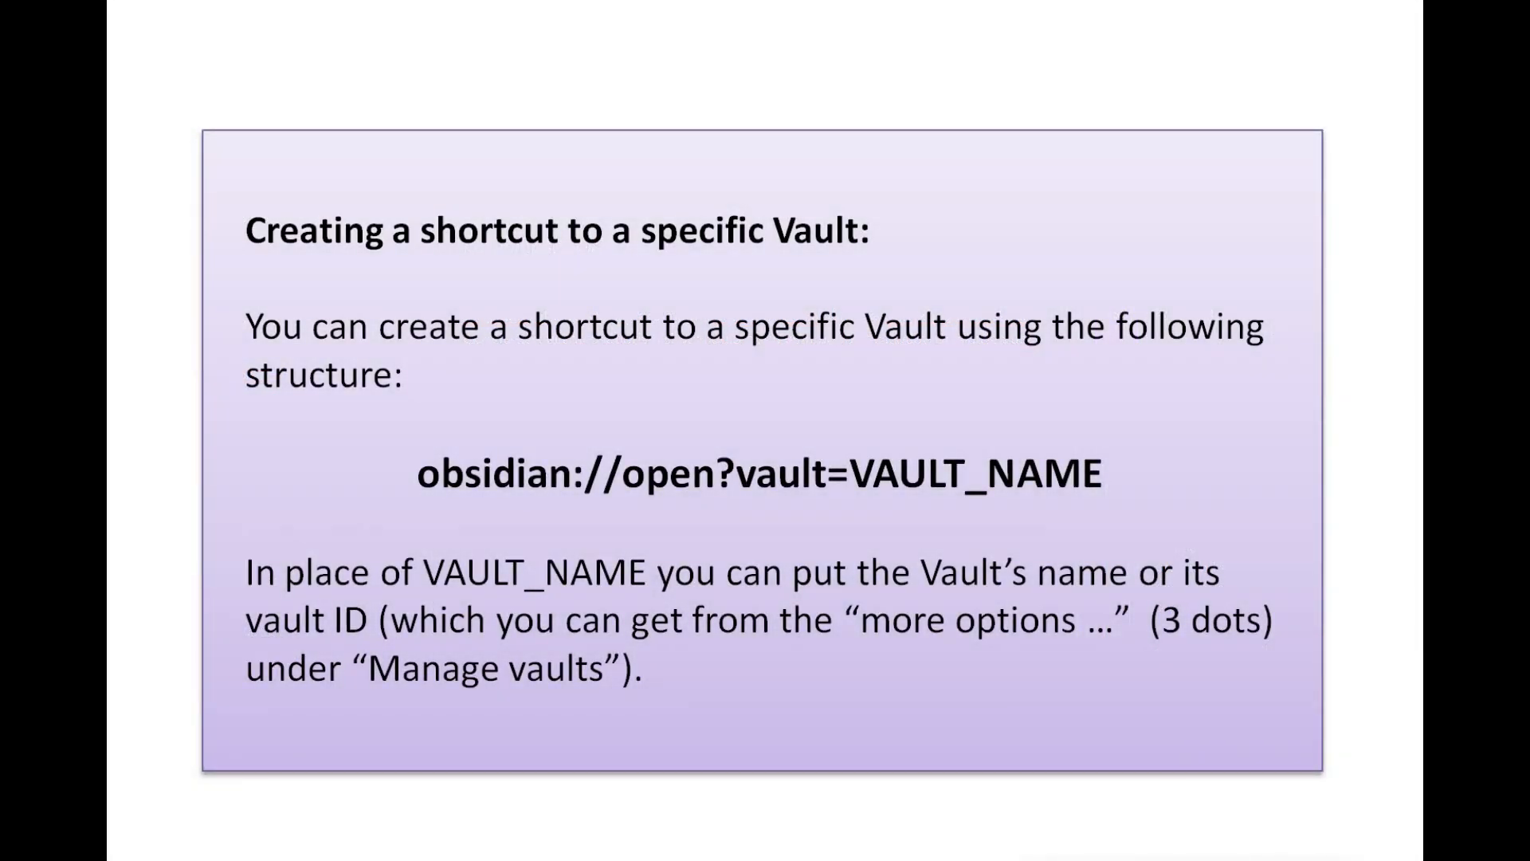